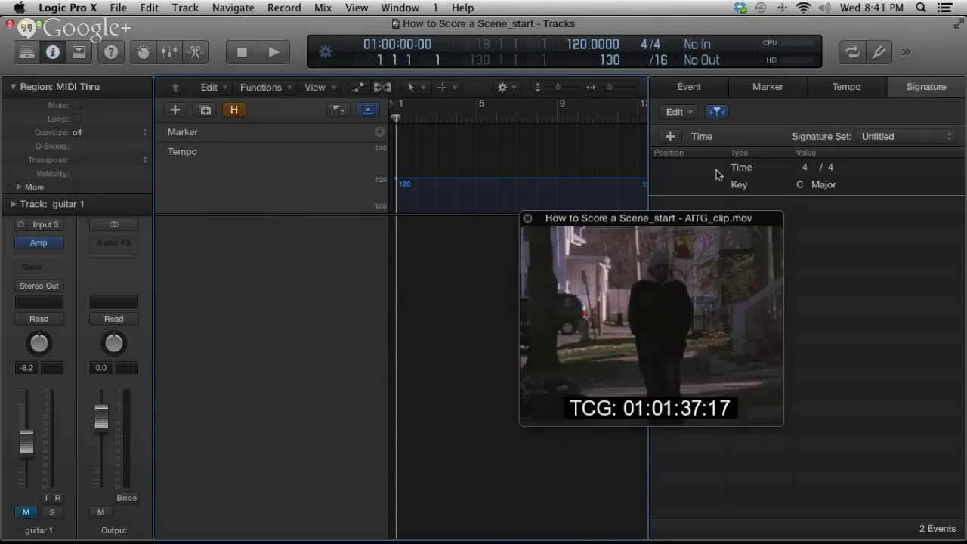
- Switch to Keynote to consult the All in the Game spotting table's SMPTE times, and return to Logic Pro X
drag(694, 222, 339, 239)
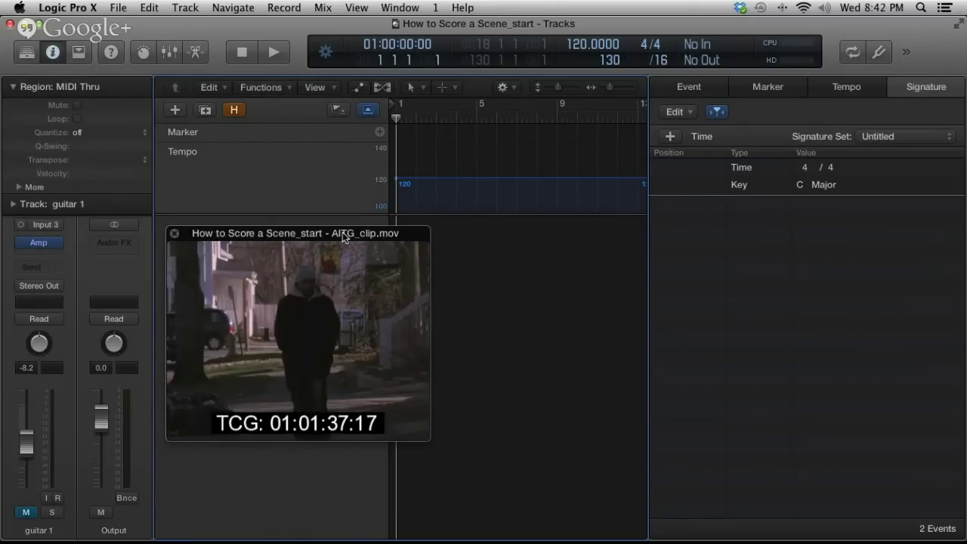
key(super+Tab)
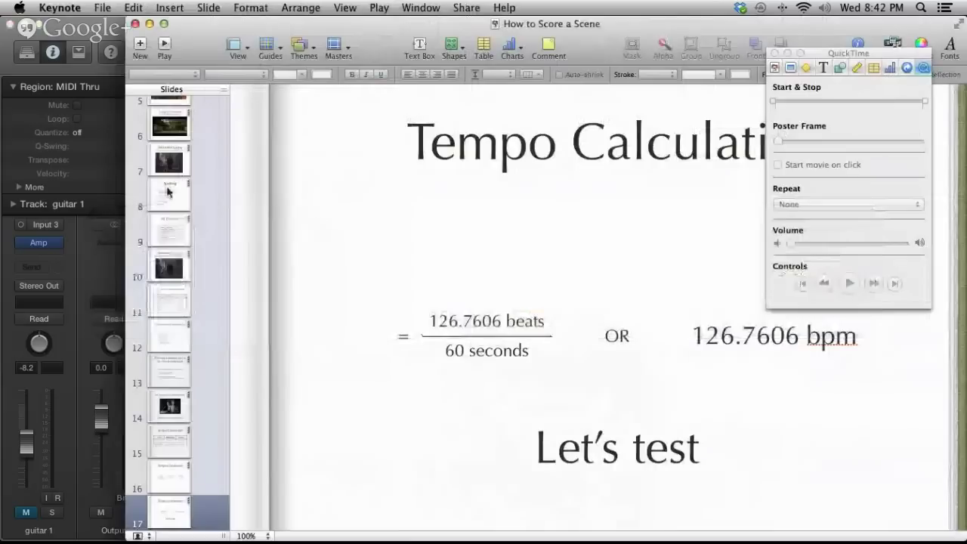
click(173, 310)
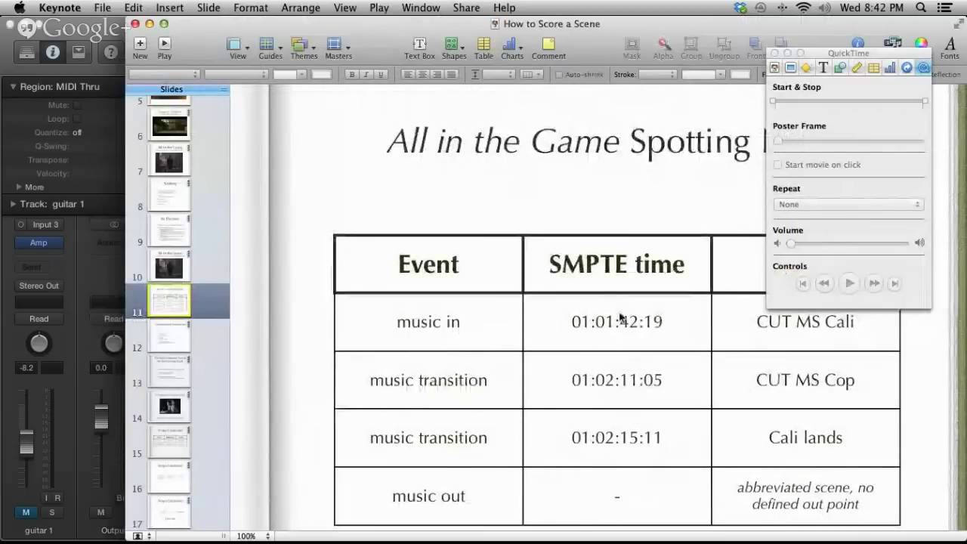
key(super+Tab)
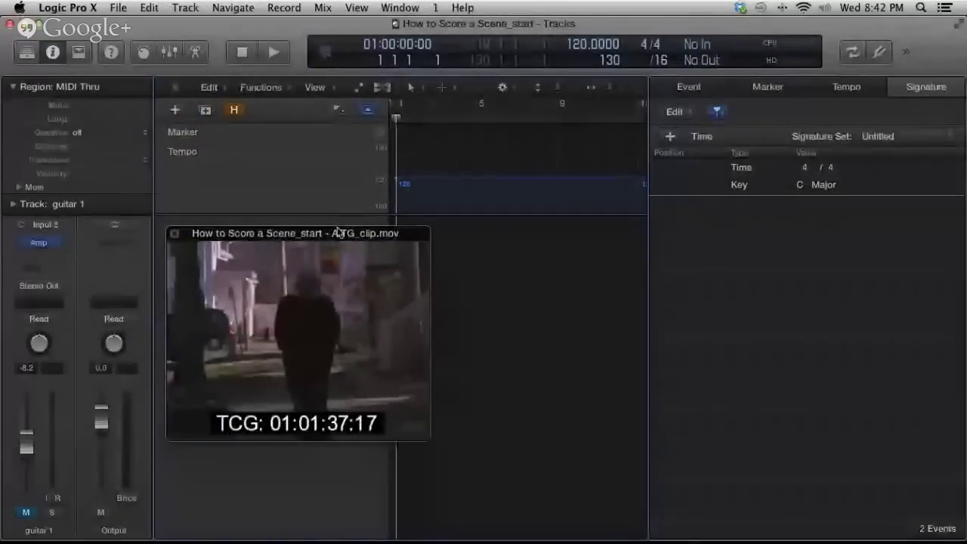
- Place the movie window below the transport display, play briefly to compare both timecodes, and return to the project start
drag(337, 233, 451, 82)
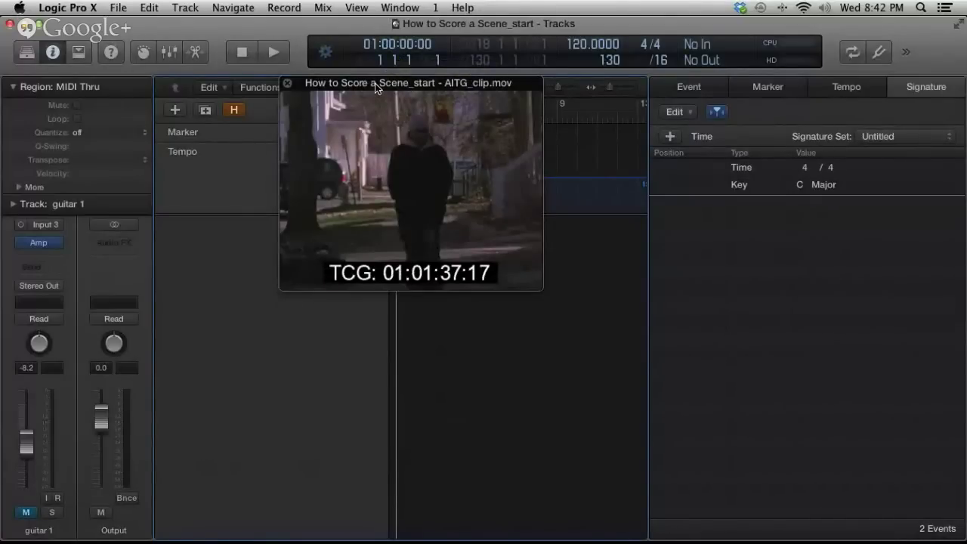
key(space)
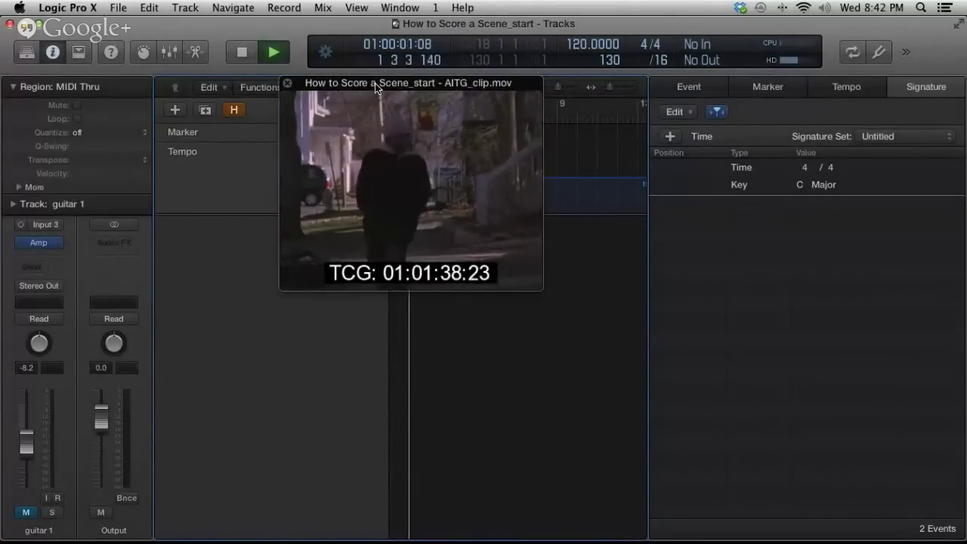
key(space)
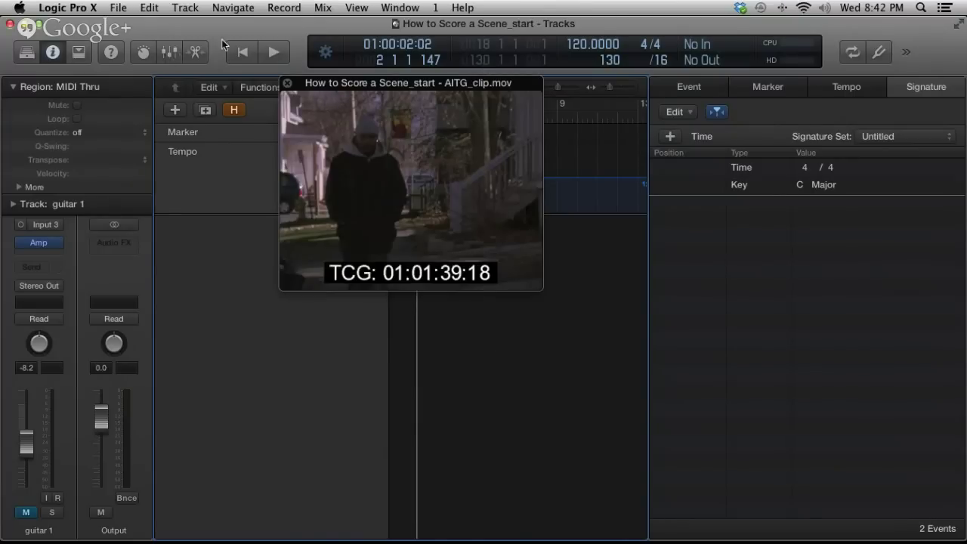
click(245, 54)
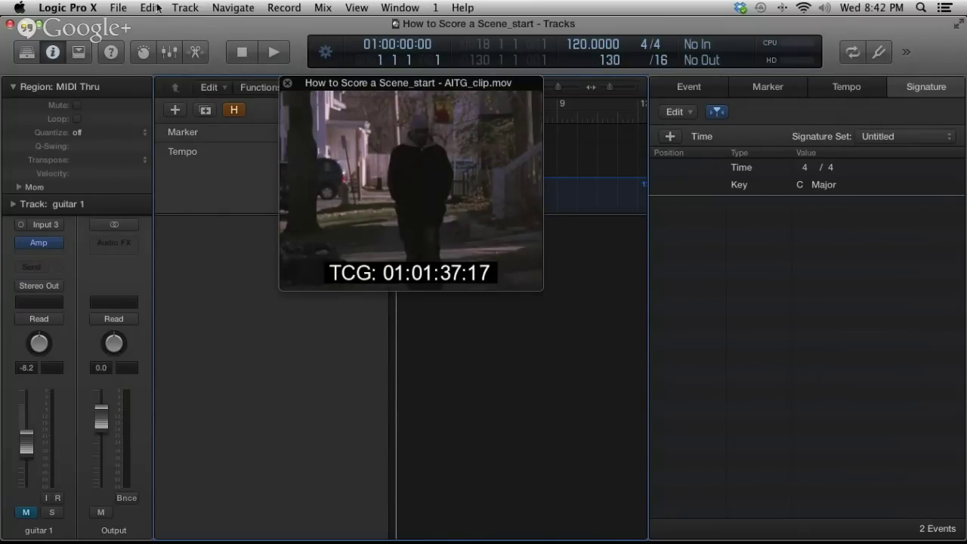
- Open the project's synchronization settings and check the selected frame rate and the available alternatives
click(116, 9)
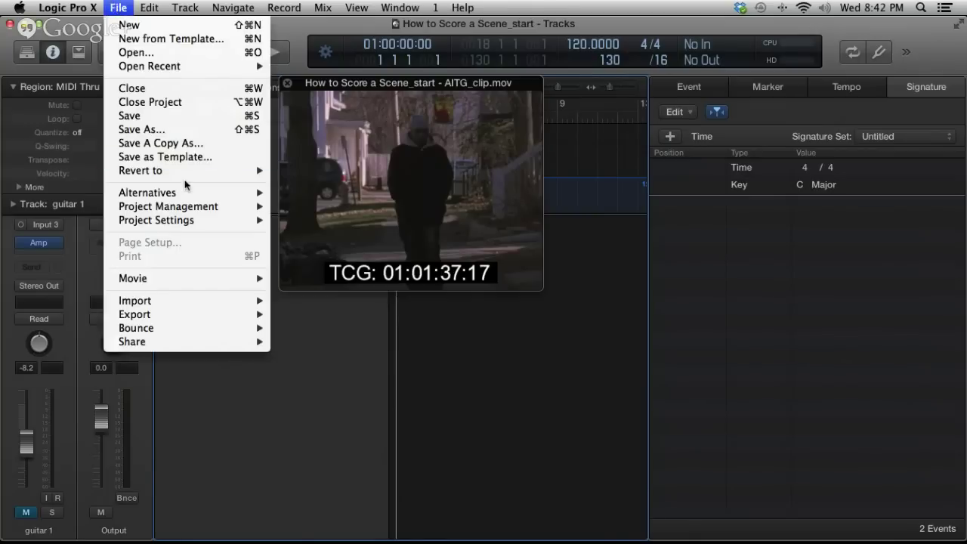
mouse_move(189, 220)
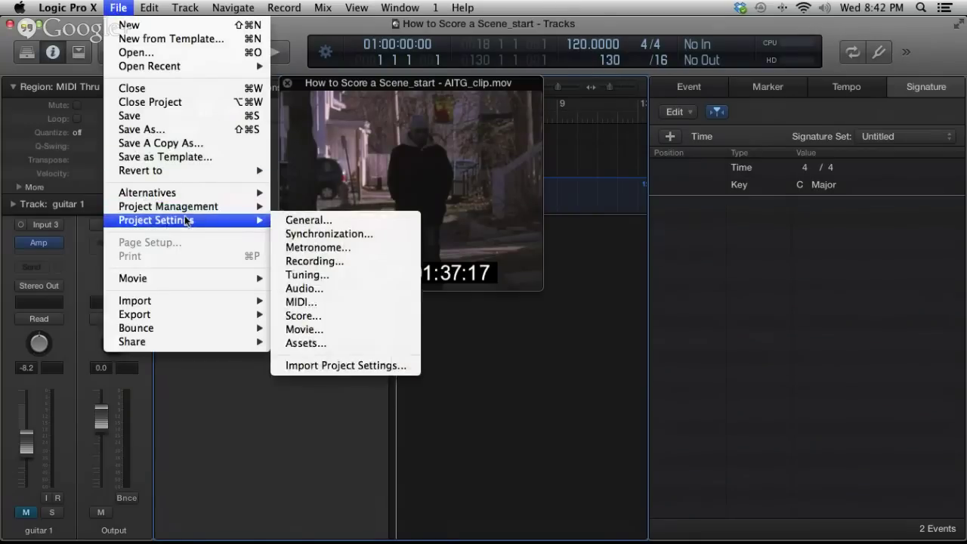
click(349, 235)
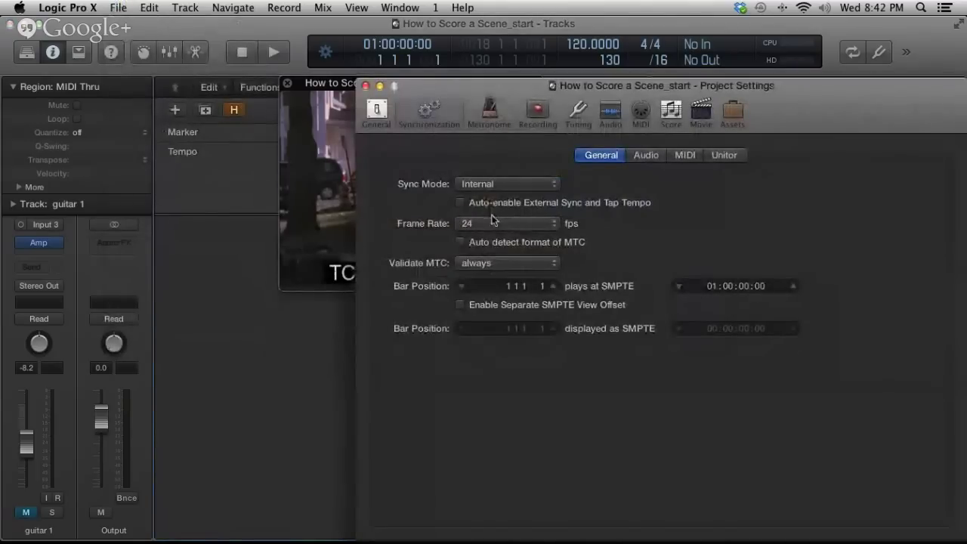
click(491, 225)
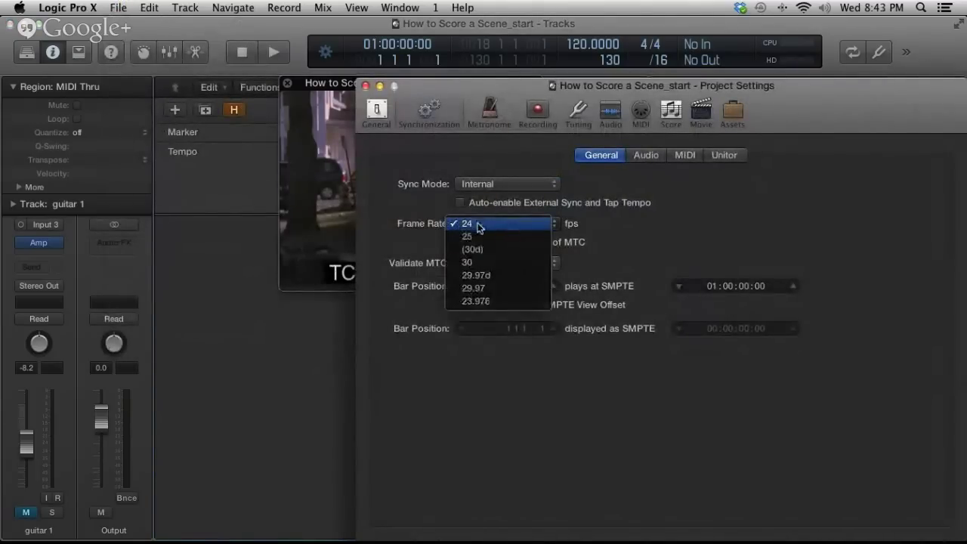
click(601, 221)
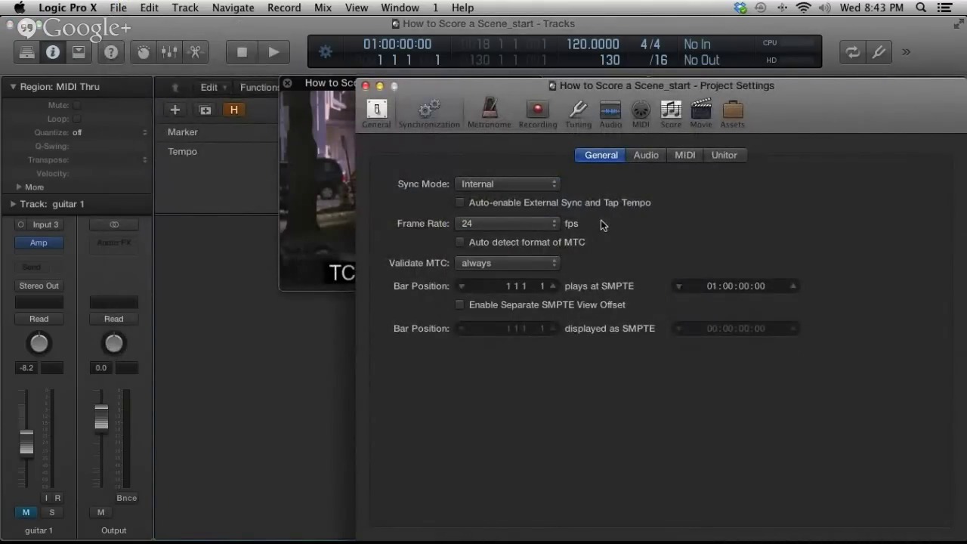
- Check the sample rate and its available options in the project's audio settings
click(609, 114)
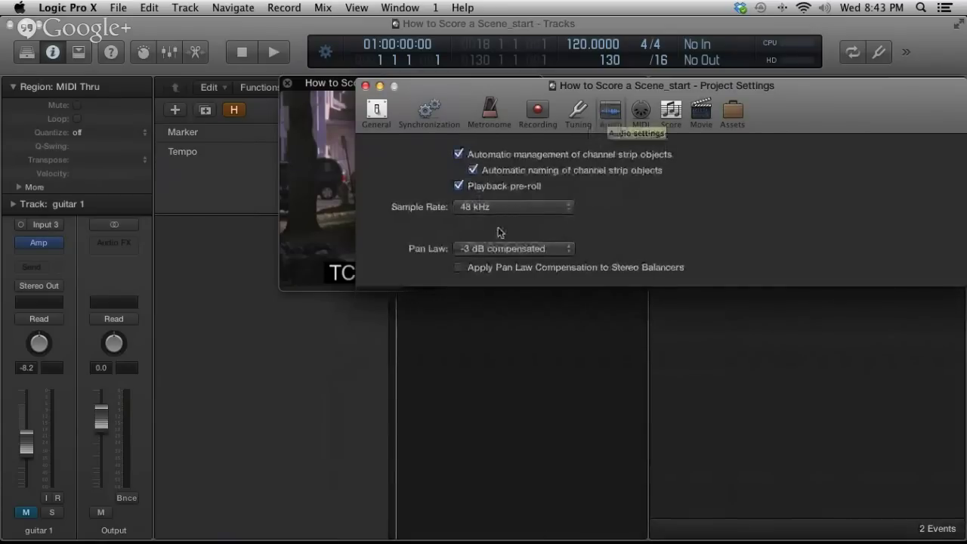
click(479, 208)
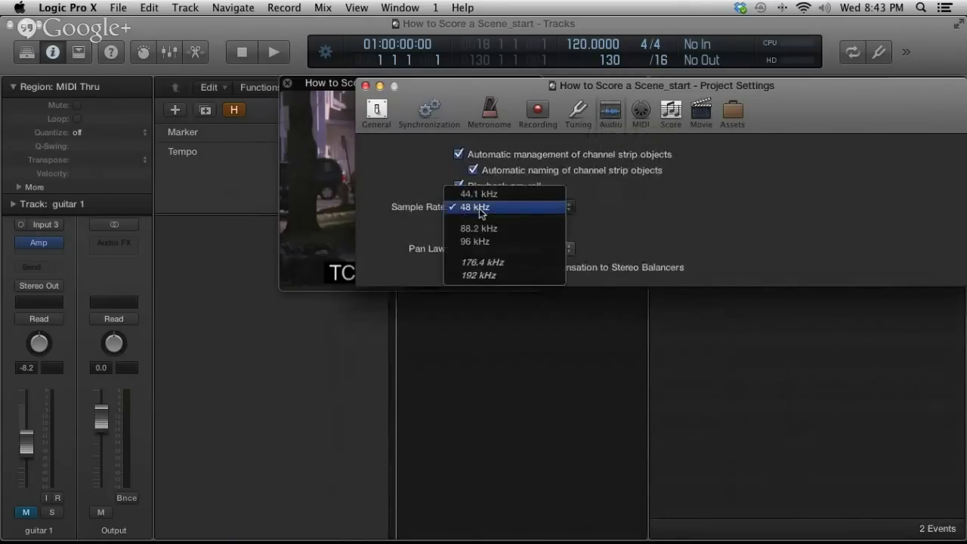
click(664, 226)
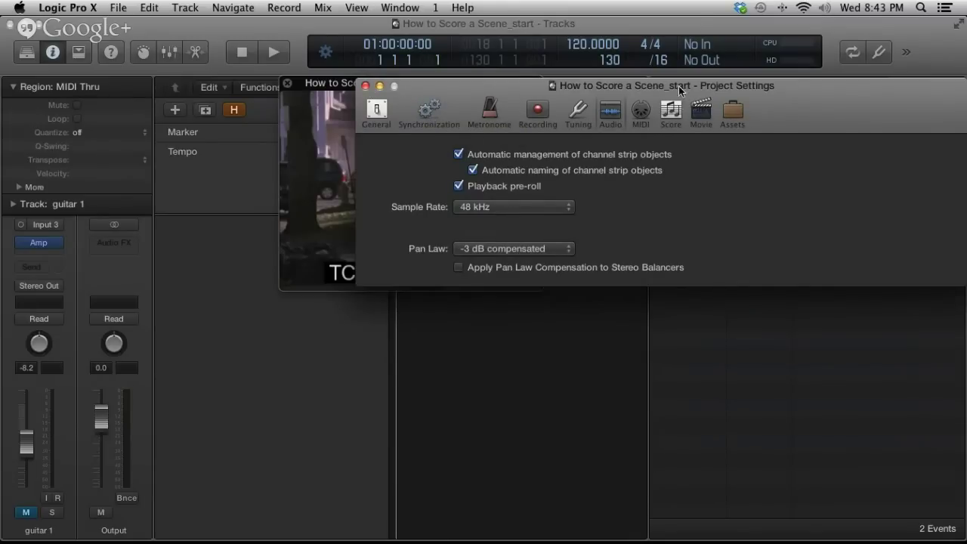
- Uncover the movie's burned-in timecode and set the Movie Start to 01:01:37:17 in the project's movie settings
drag(681, 92, 573, 300)
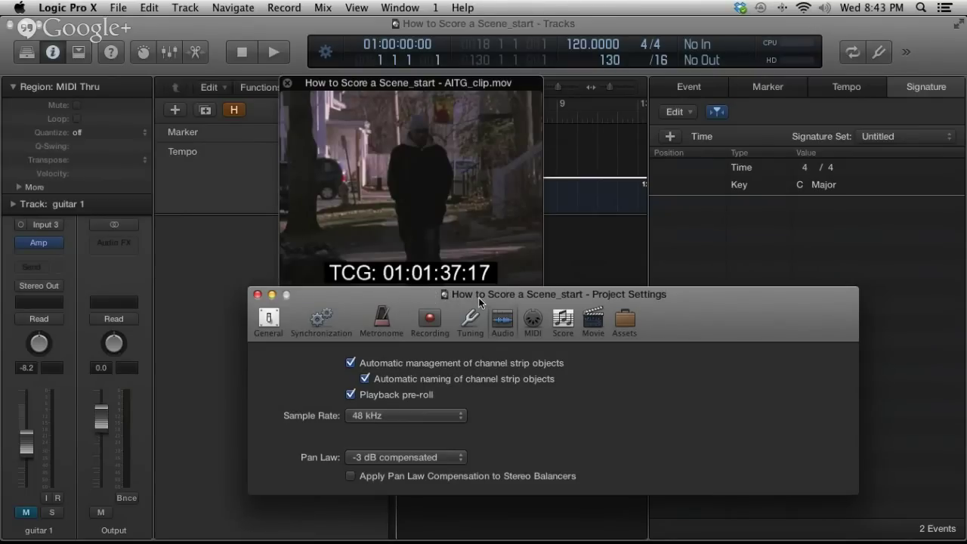
click(595, 324)
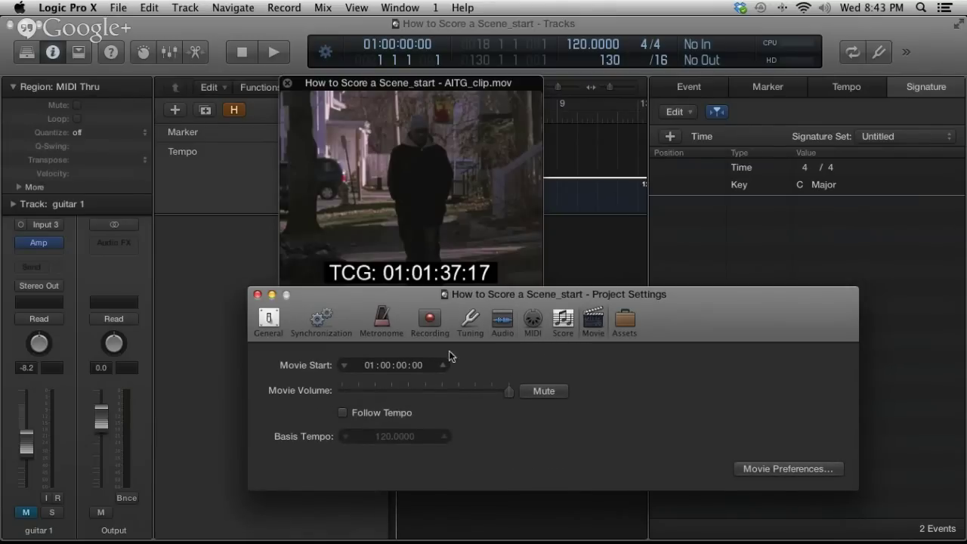
click(392, 366)
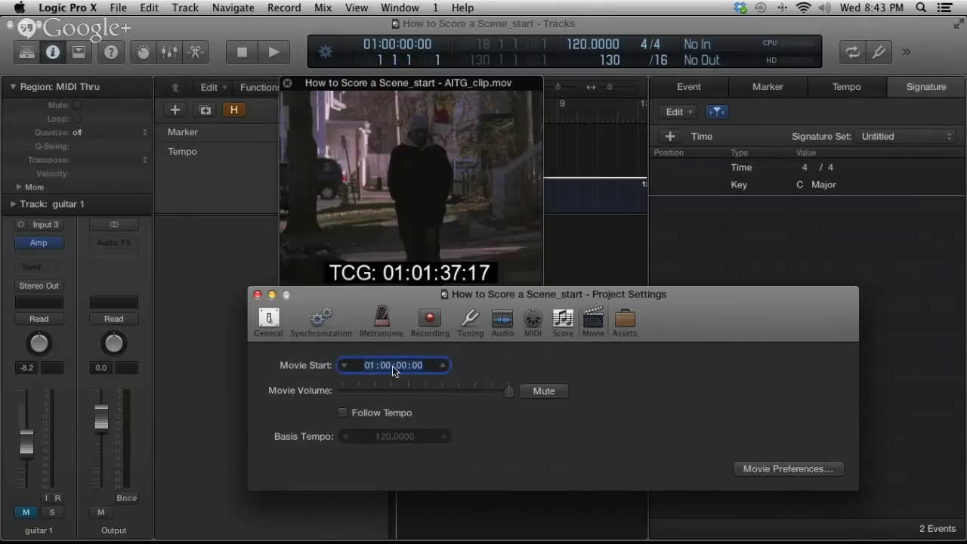
text(1 1 37 17)
key(Return)
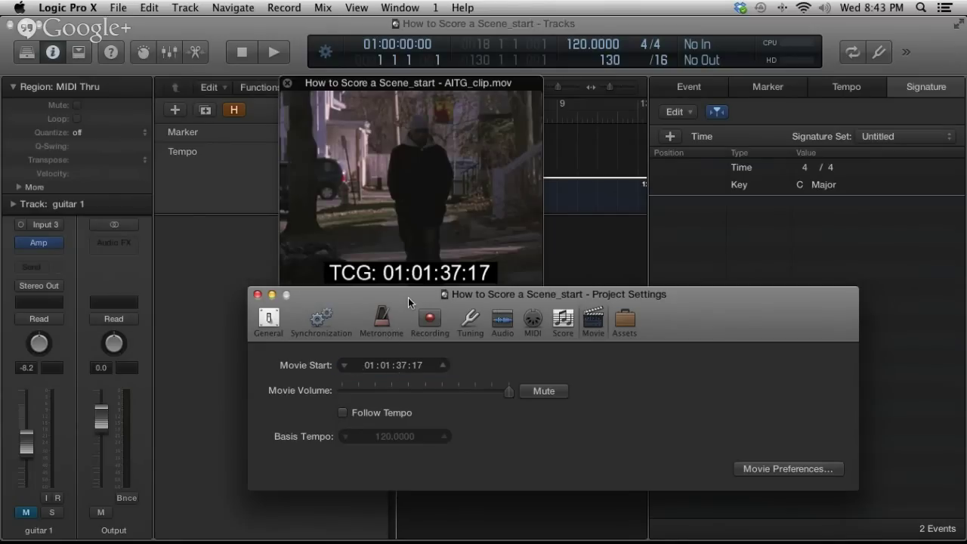
drag(408, 298, 419, 297)
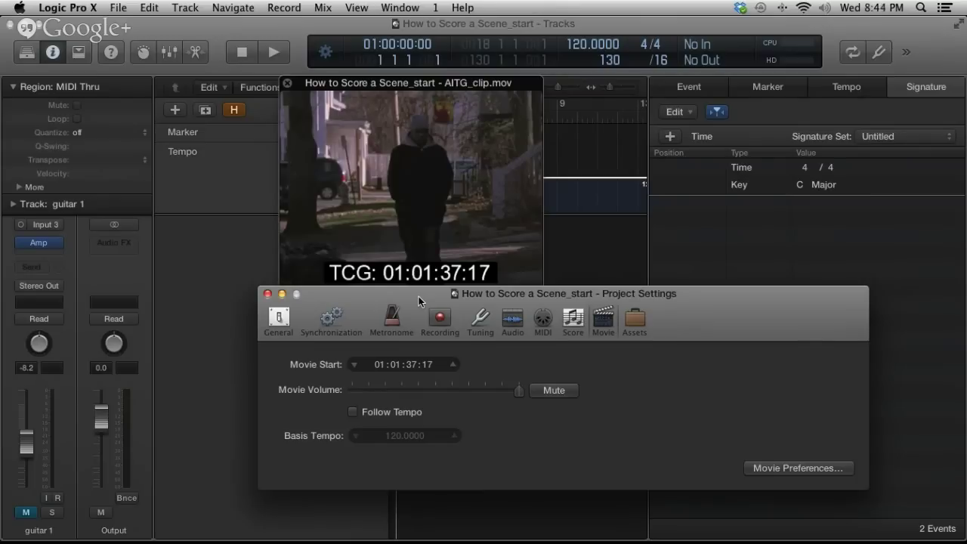
- Move the movie window clear of the timeline and show the Movie global track
drag(401, 85, 178, 154)
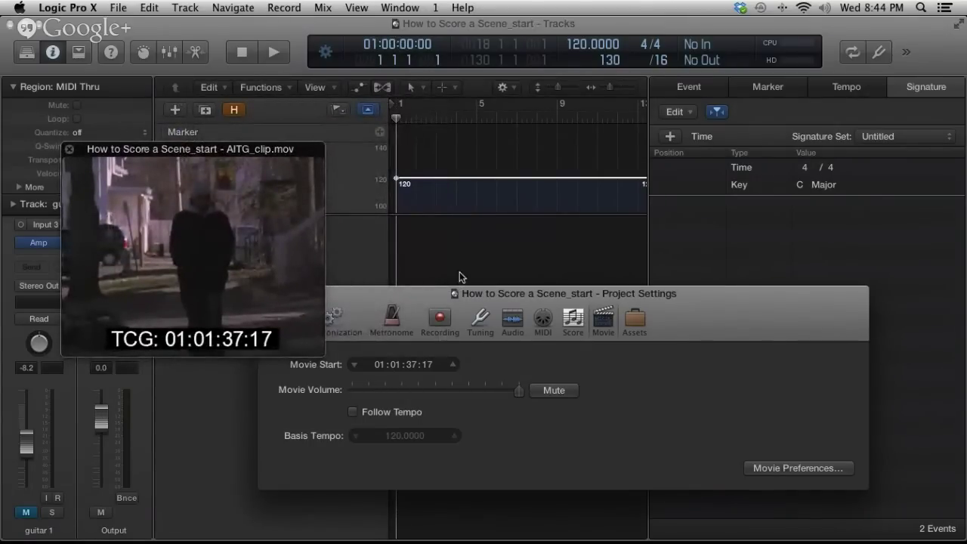
scroll(501, 264, right, 3)
scroll(502, 264, right, 6)
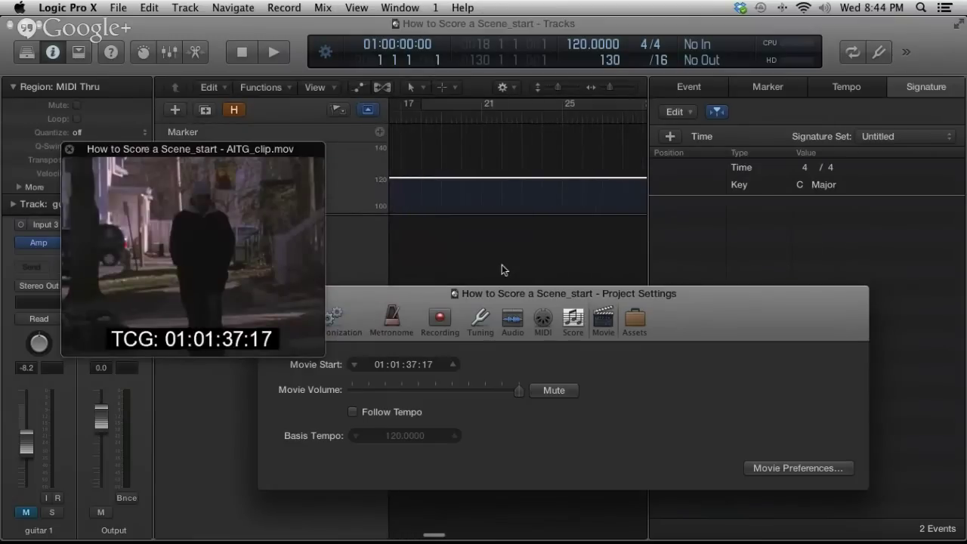
right_click(343, 133)
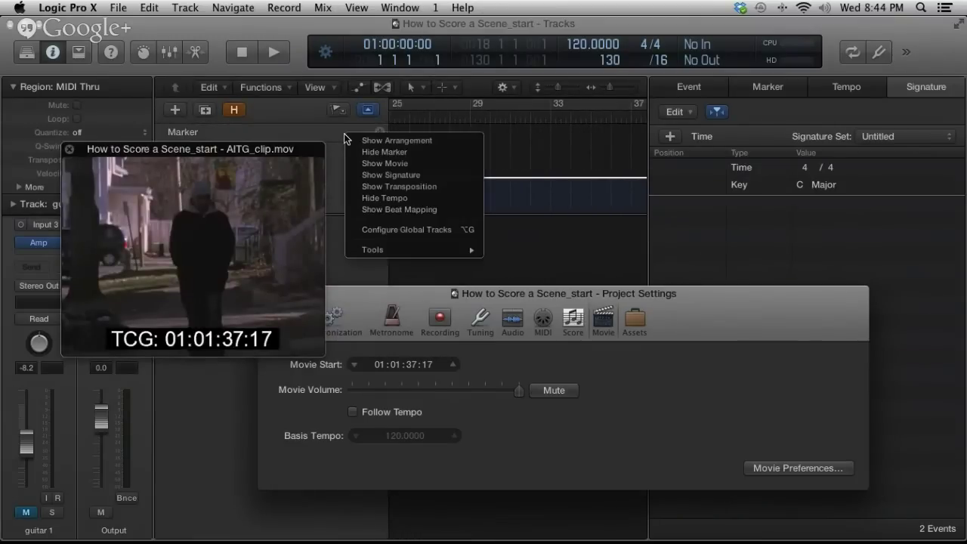
click(386, 163)
- Play from around bar 49, pausing twice to compare the playhead's SMPTE time with the movie's burned-in timecode
scroll(554, 173, right, 7)
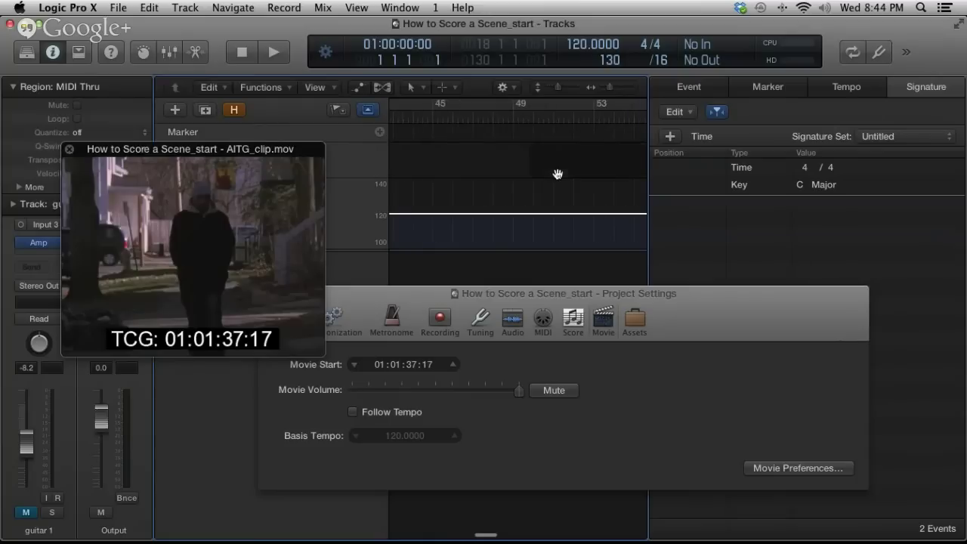
click(508, 119)
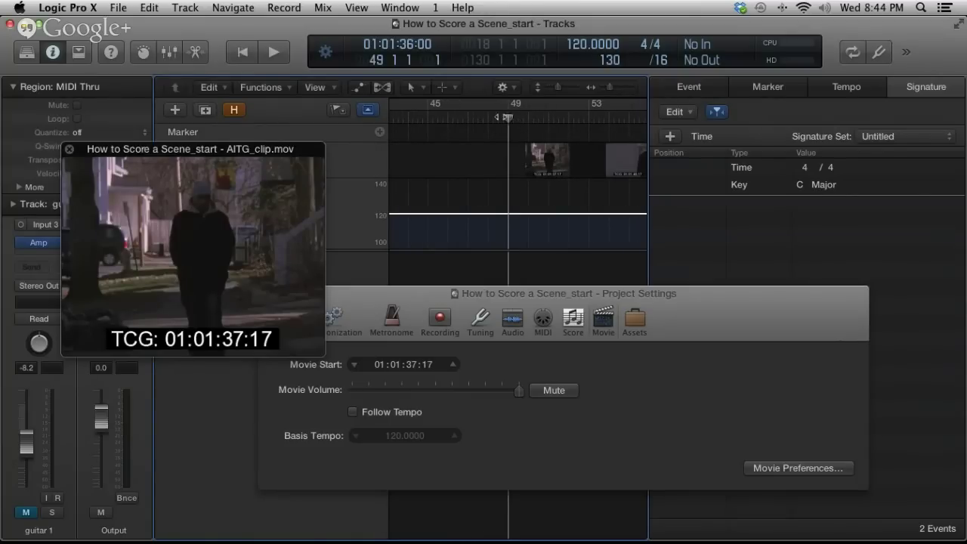
drag(503, 118, 489, 117)
key(space)
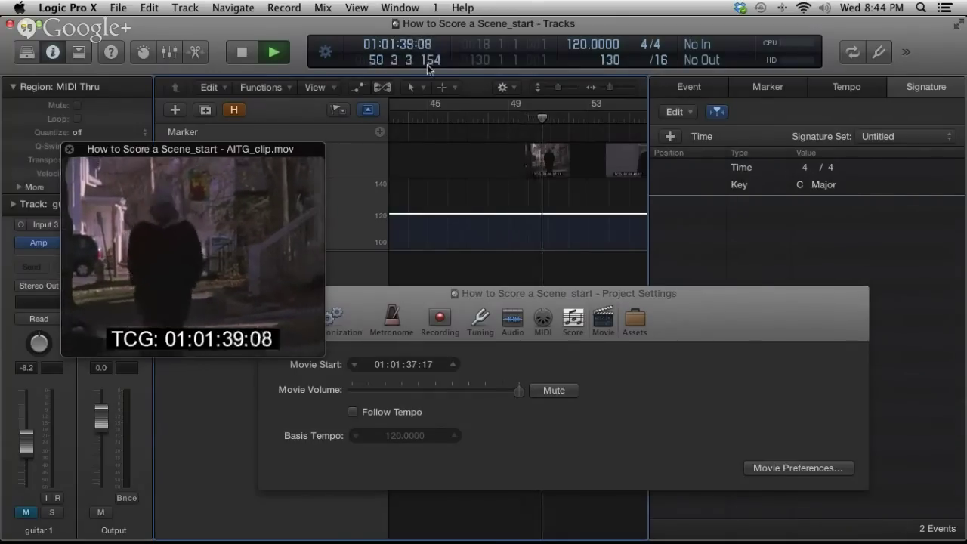
key(space)
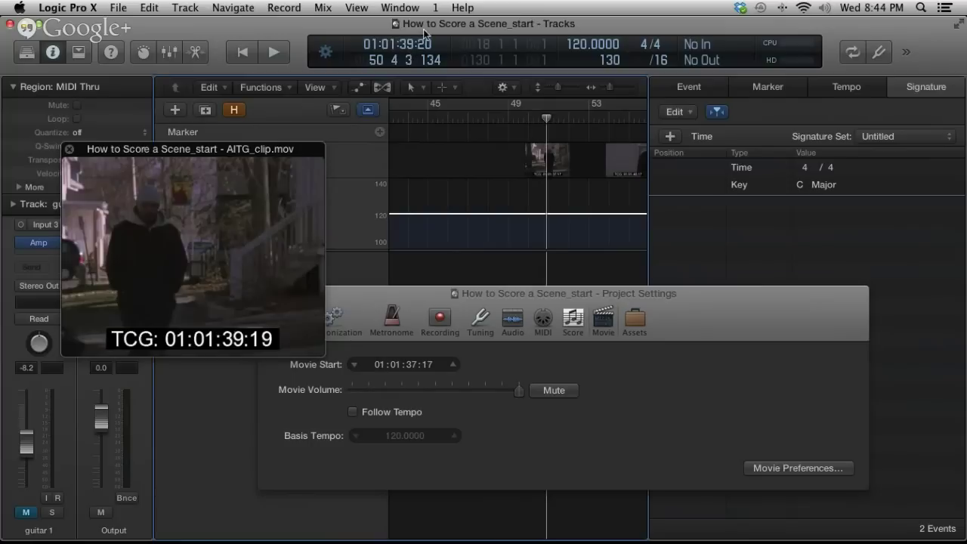
key(space)
key(space)
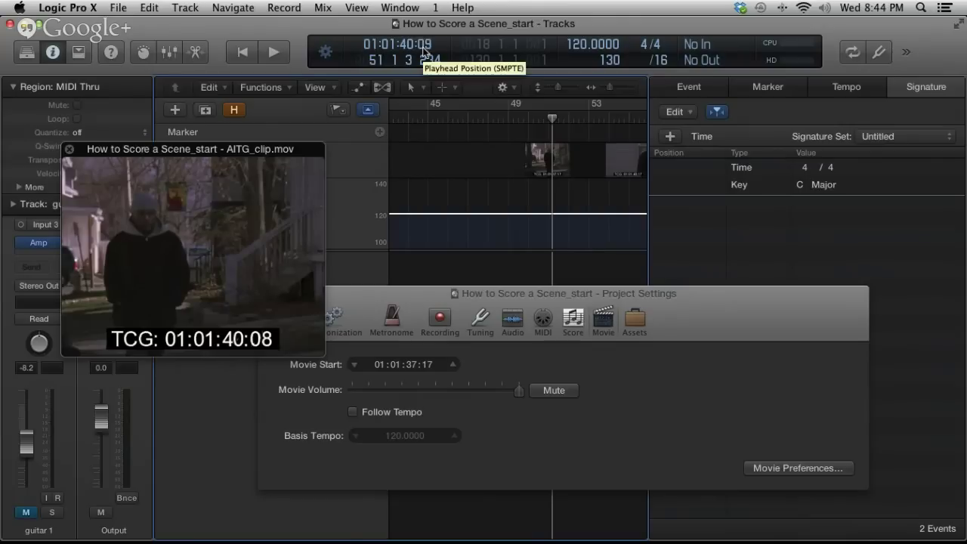
- Advance the playhead bar by bar to 01:01:48:00, and place it at 01:02:25:03 near the end of the movie to compare timecodes
key(period)
key(period)
key(period)
key(period)
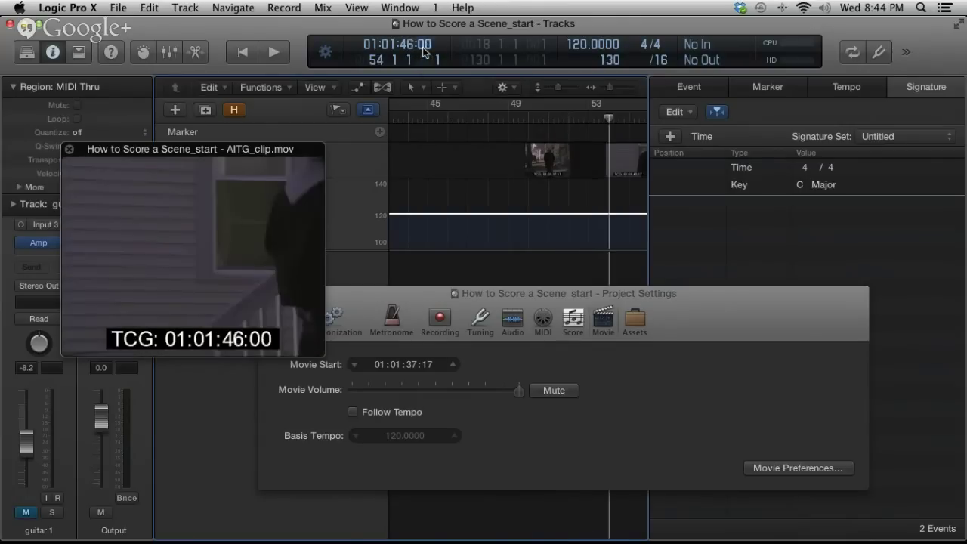
scroll(549, 161, right, 10)
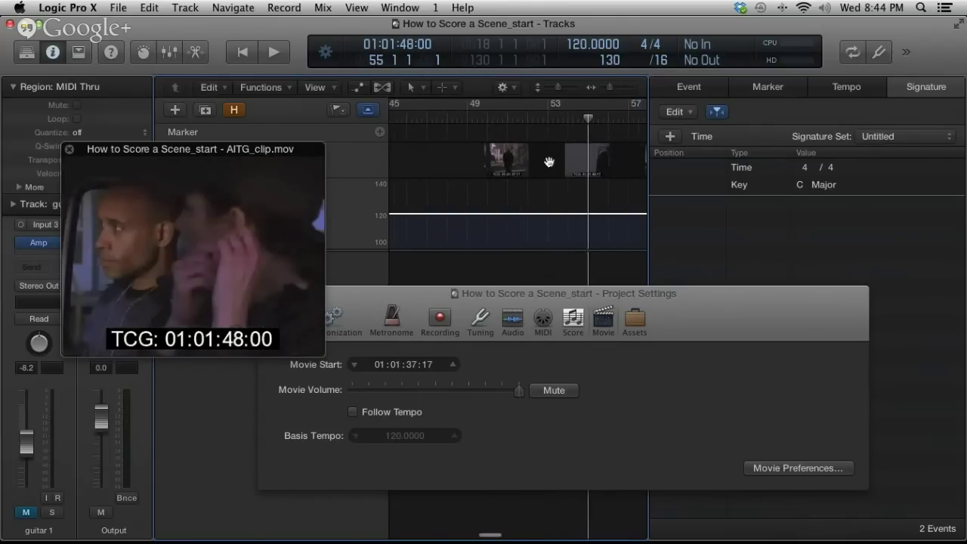
scroll(549, 161, right, 4)
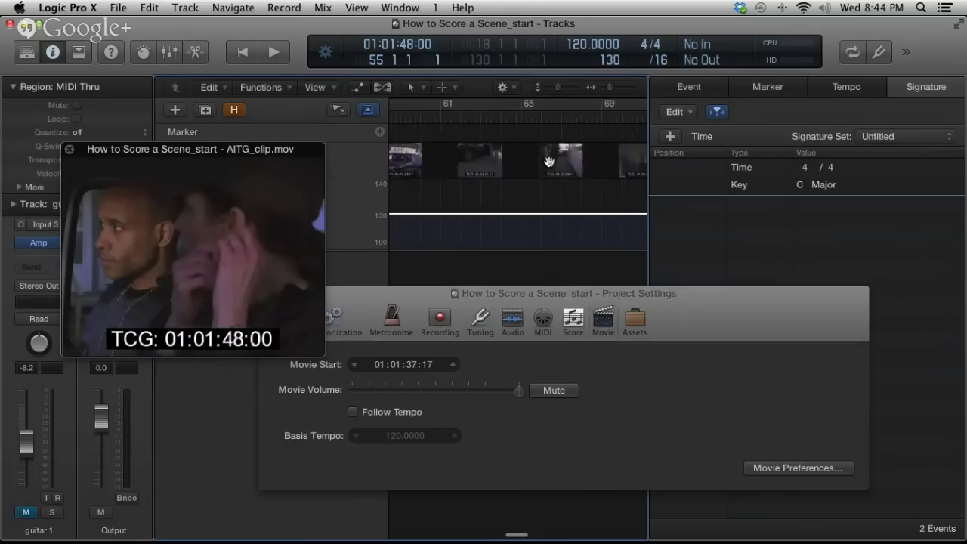
scroll(549, 161, right, 3)
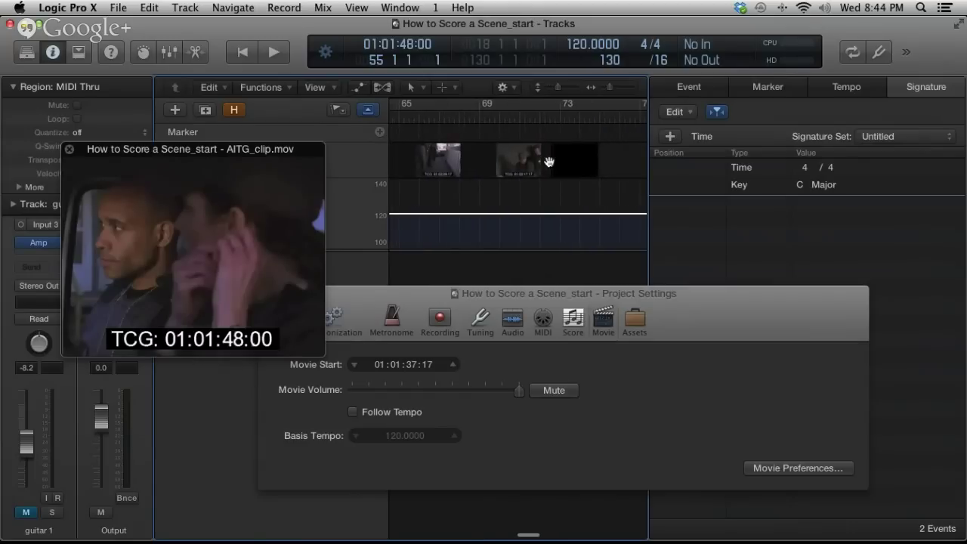
scroll(550, 161, right, 1)
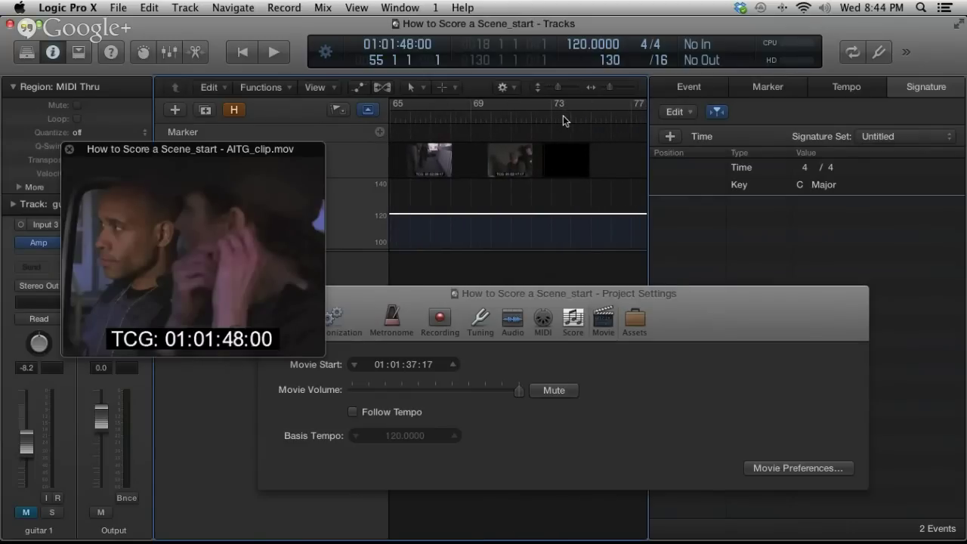
click(563, 115)
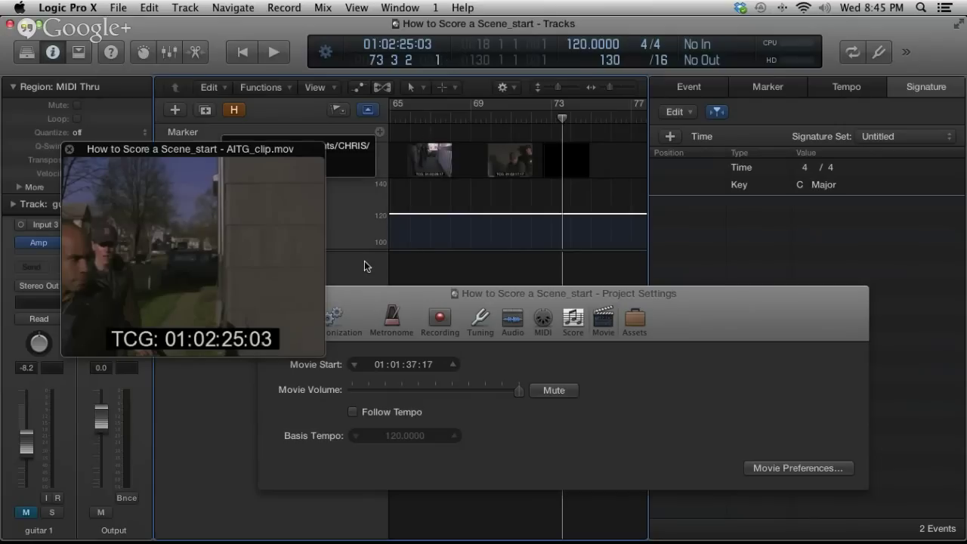
- Step the playhead back to 01:02:20:00, then place it at 01:02:18:00 and 01:02:23:12 to compare the SMPTE time with the burned-in timecode
key(comma)
key(comma)
key(comma)
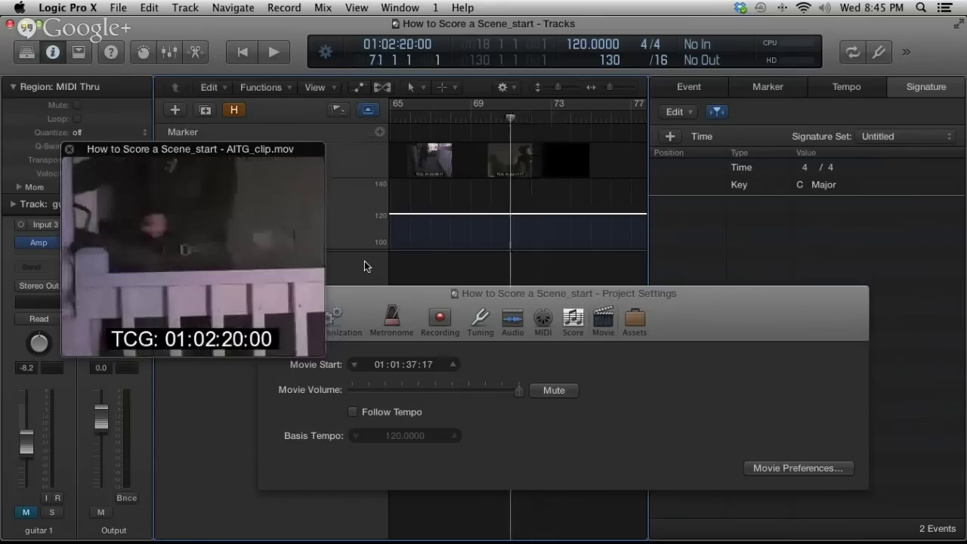
click(481, 120)
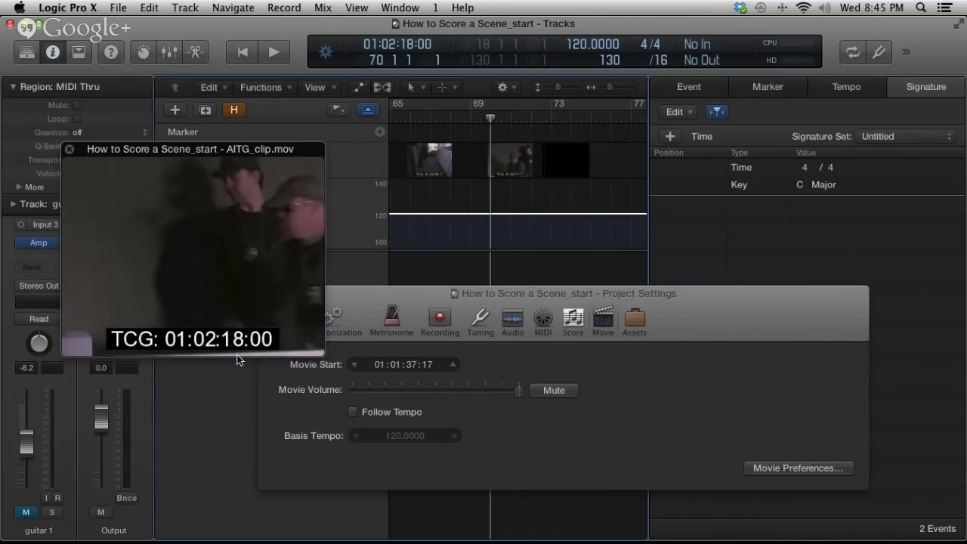
mouse_move(279, 353)
drag(513, 115, 545, 115)
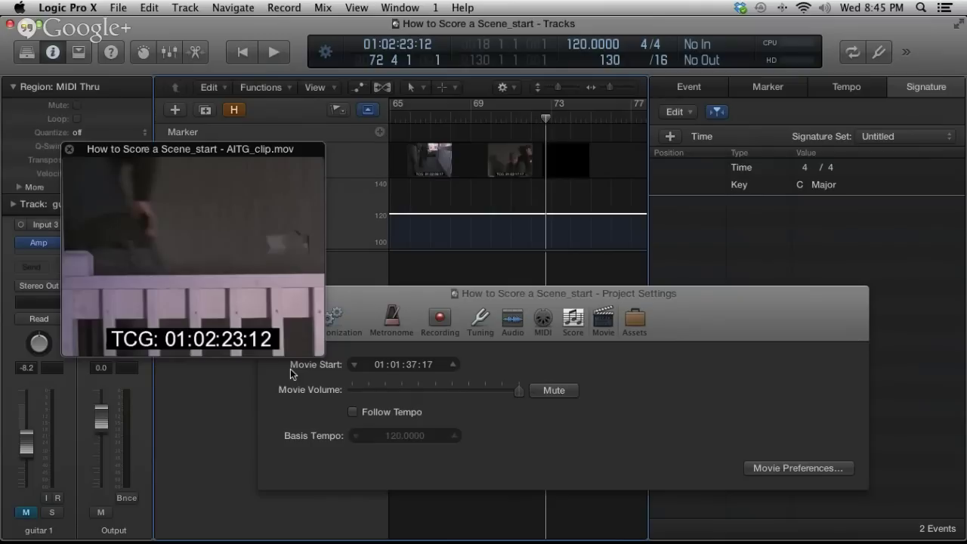
- Move the movie window clear of the track headers, and play briefly from the project start to check the picture before the Movie Start time
drag(289, 150, 780, 206)
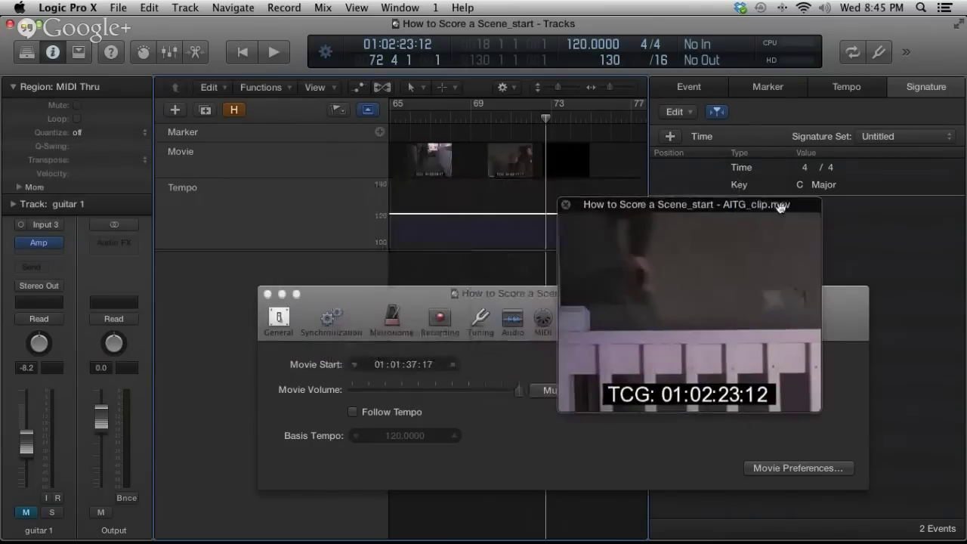
key(Return)
key(space)
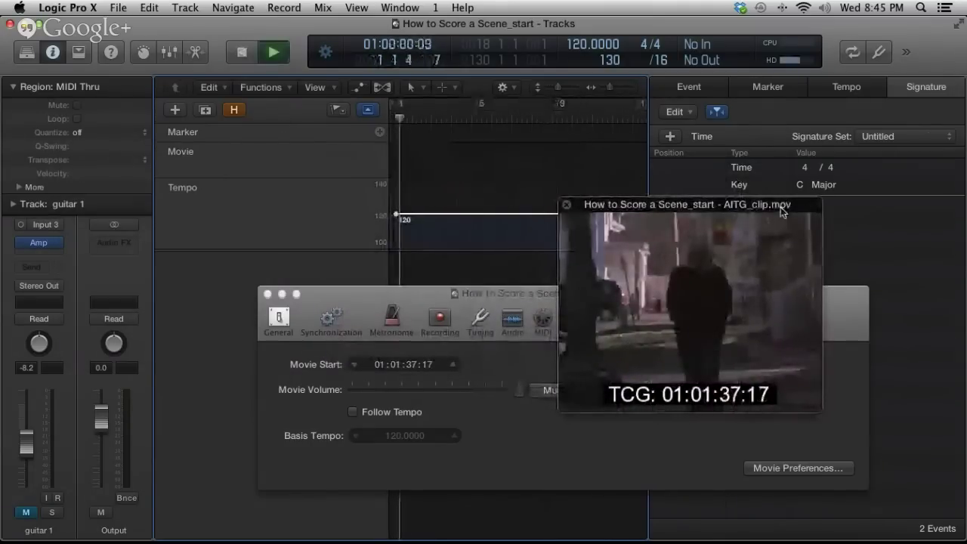
key(space)
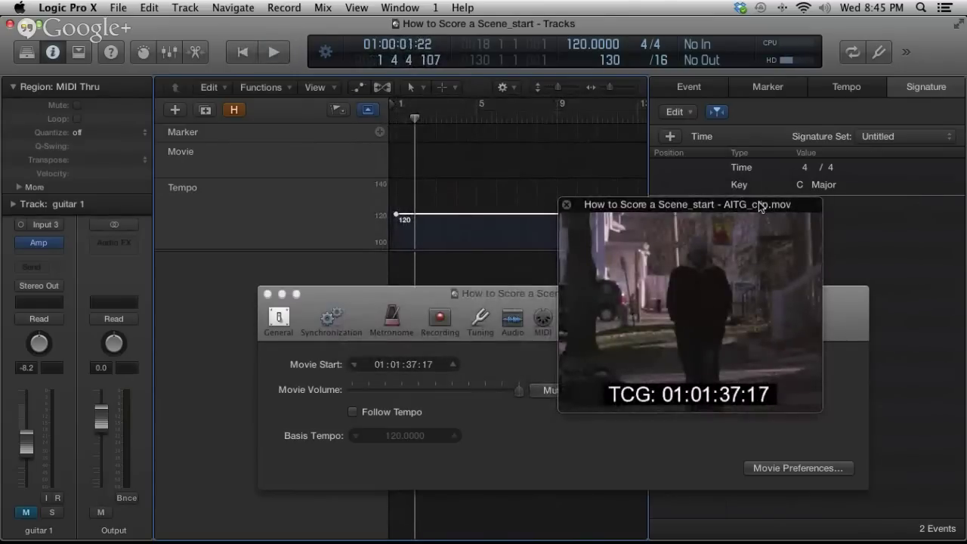
drag(760, 209, 748, 156)
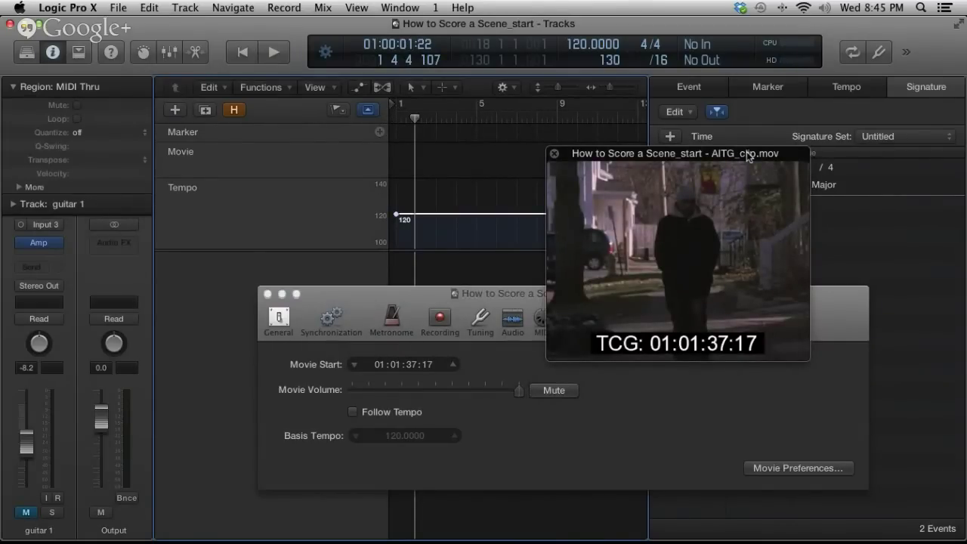
- Check the music-in SMPTE time in the Keynote spotting notes, and open the Logic project's synchronization settings, keeping the frame rate at 24 fps
key(super+Tab)
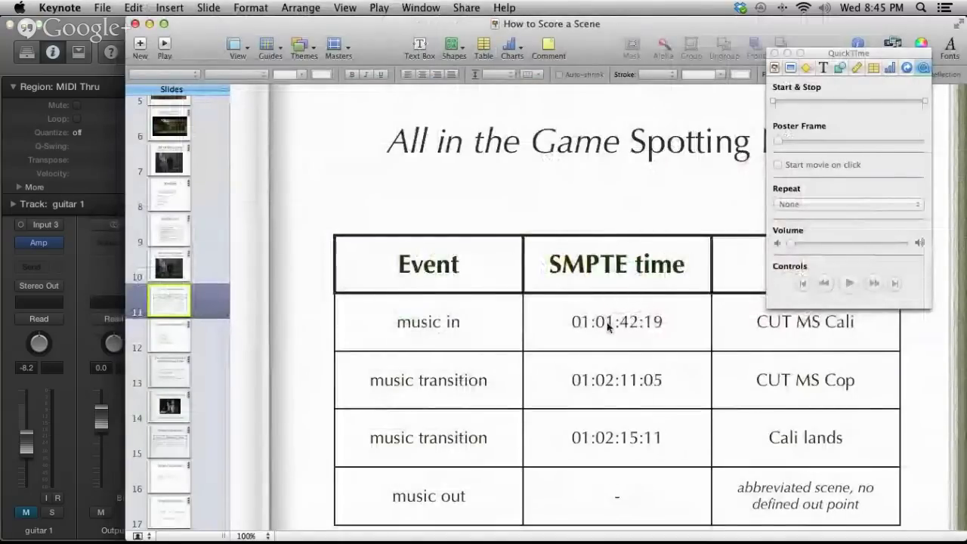
key(super+Tab)
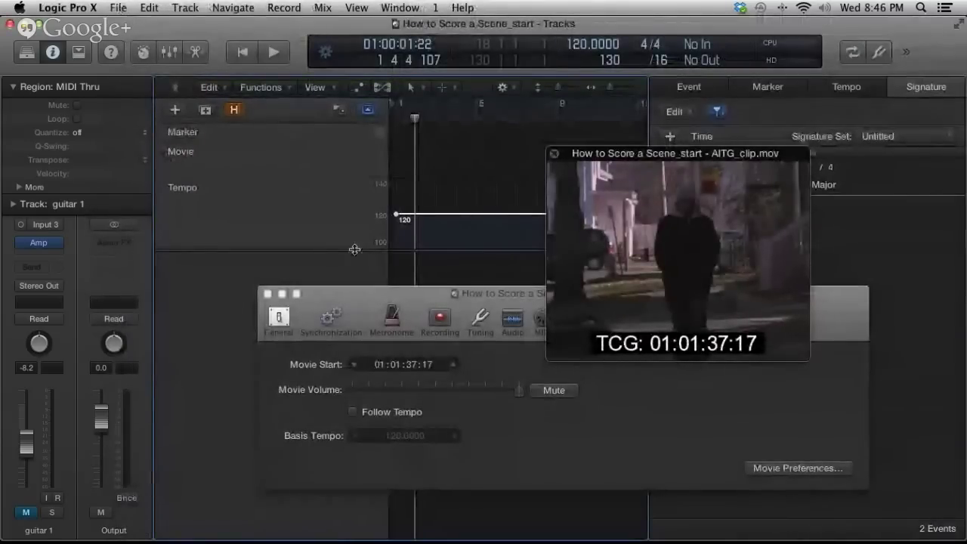
drag(362, 286, 296, 159)
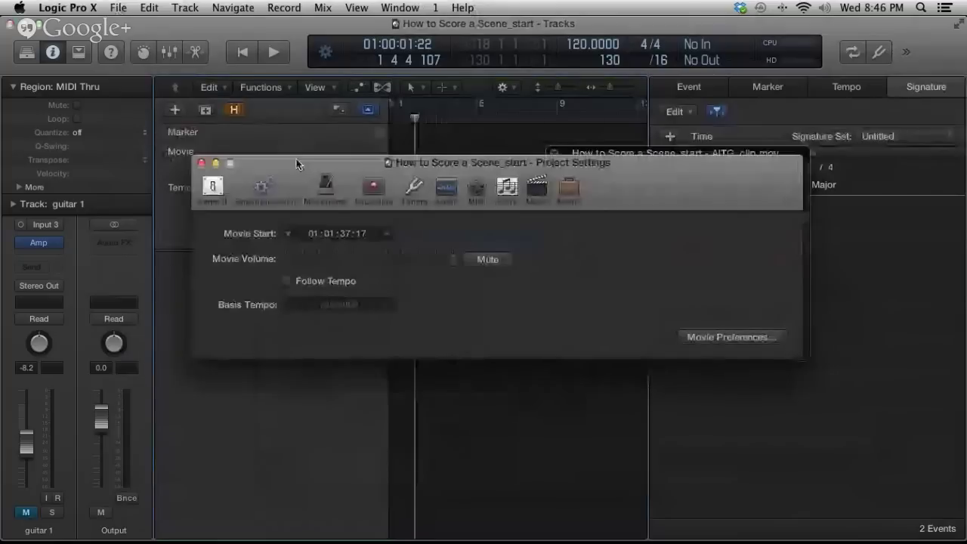
click(260, 188)
click(316, 302)
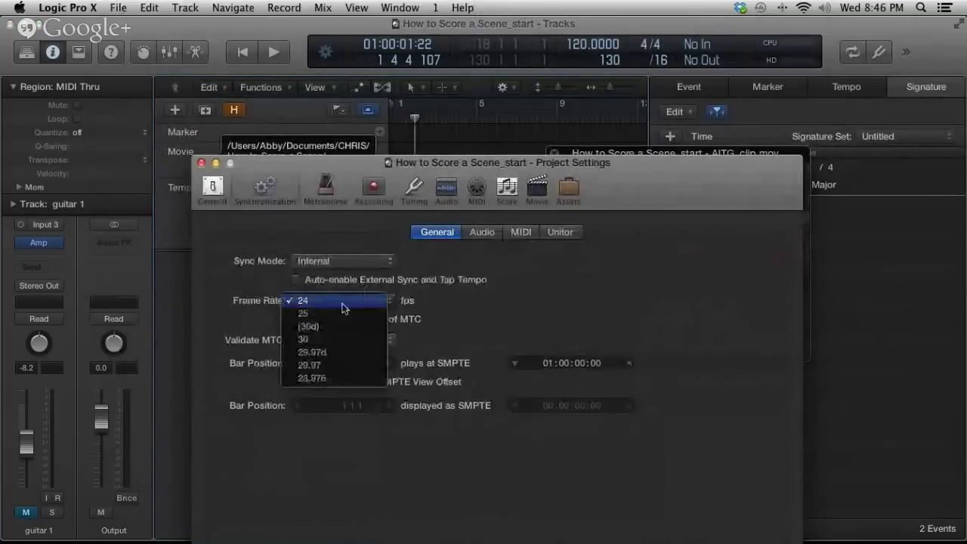
click(529, 353)
- Set bar position 1 1 1 1 to play at SMPTE 01:01:42:19, matching the music-in time in the Keynote spotting notes
click(563, 362)
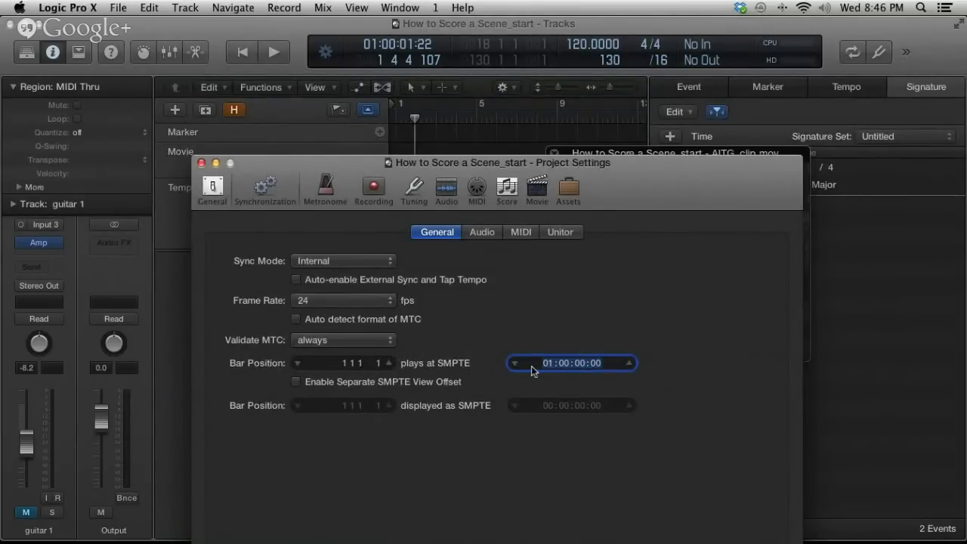
key(super+Tab)
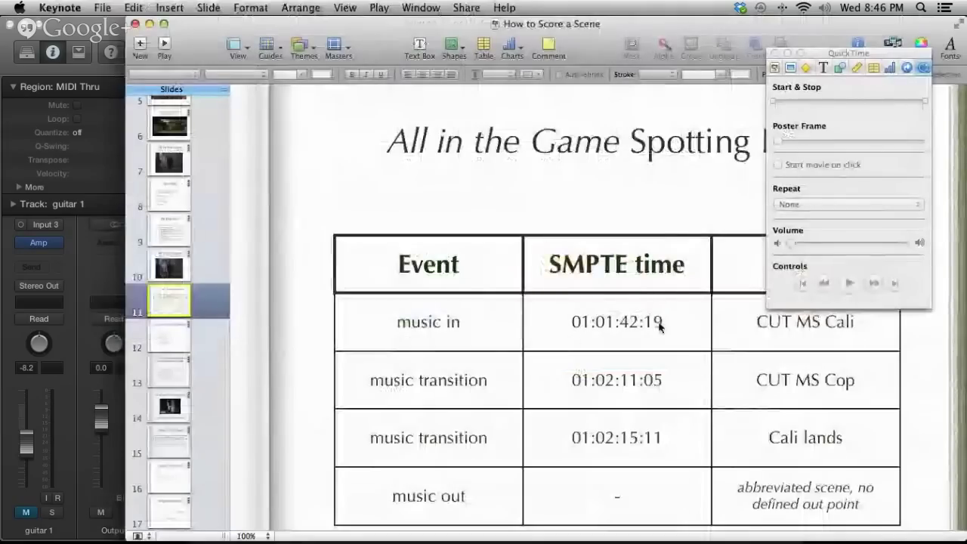
key(super+Tab)
text(1)
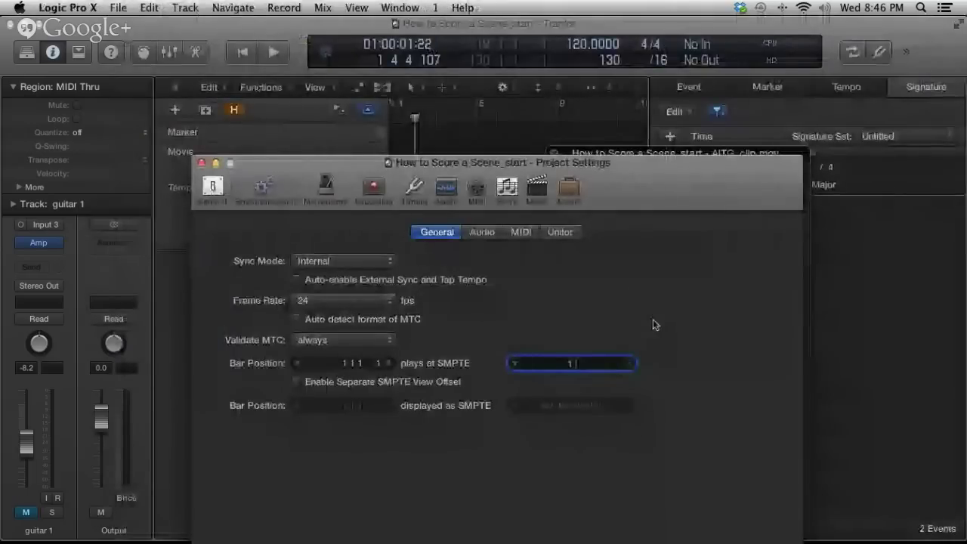
text( 1 42 19)
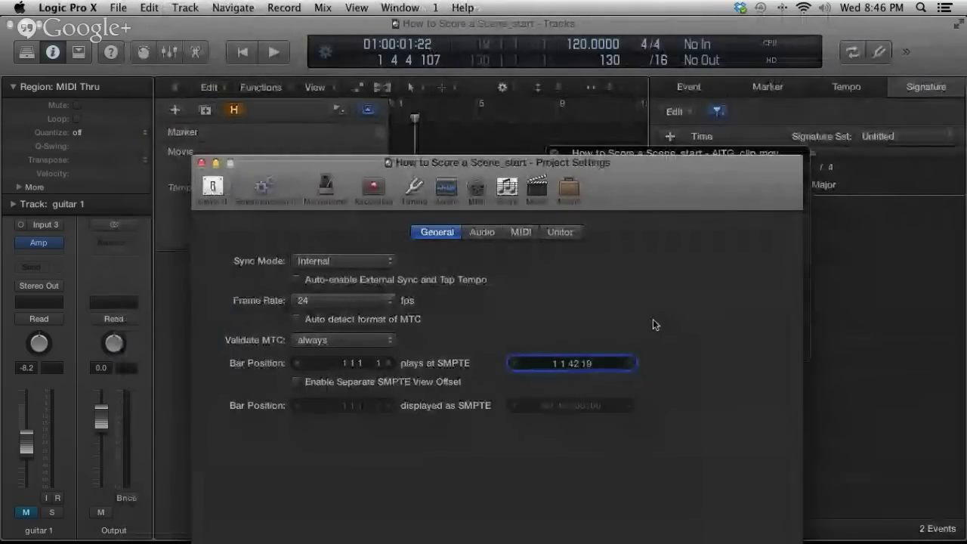
key(Return)
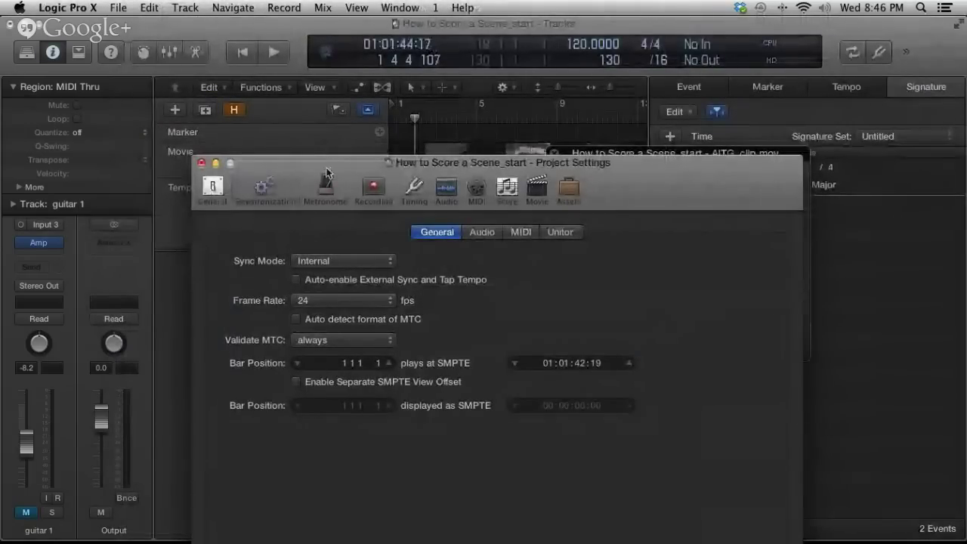
- Move the Project Settings and movie windows apart and return the playhead to bar 1 to compare its SMPTE time with the burned-in timecode
drag(326, 172, 717, 295)
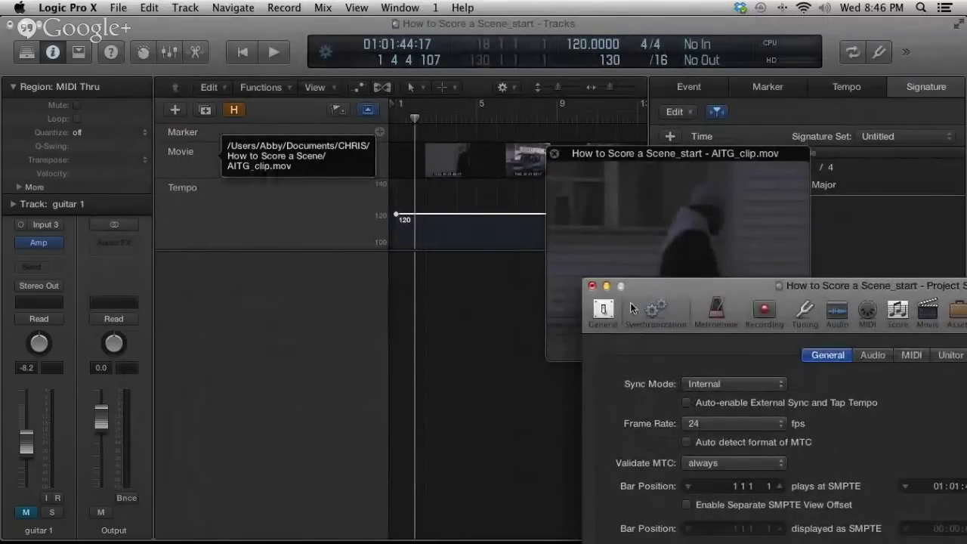
drag(639, 286, 510, 286)
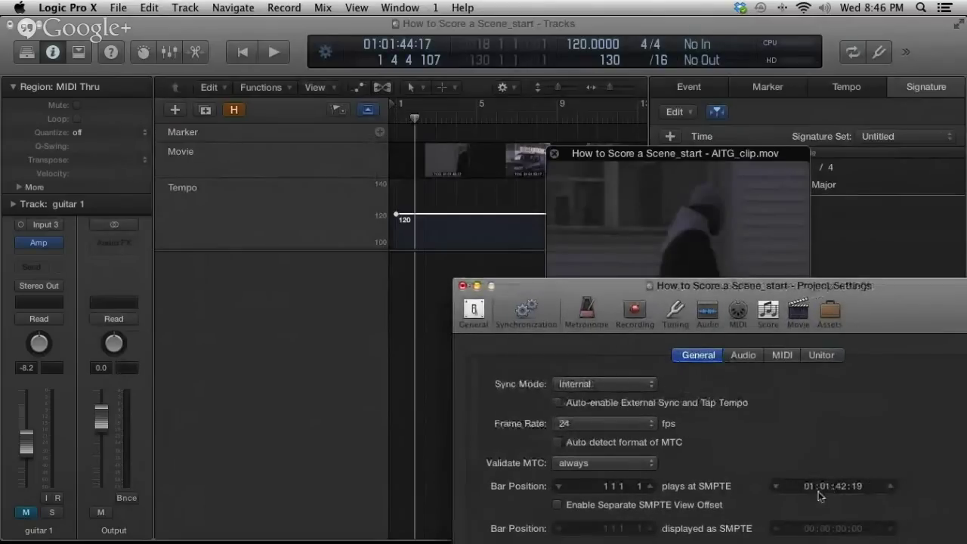
click(445, 262)
key(Return)
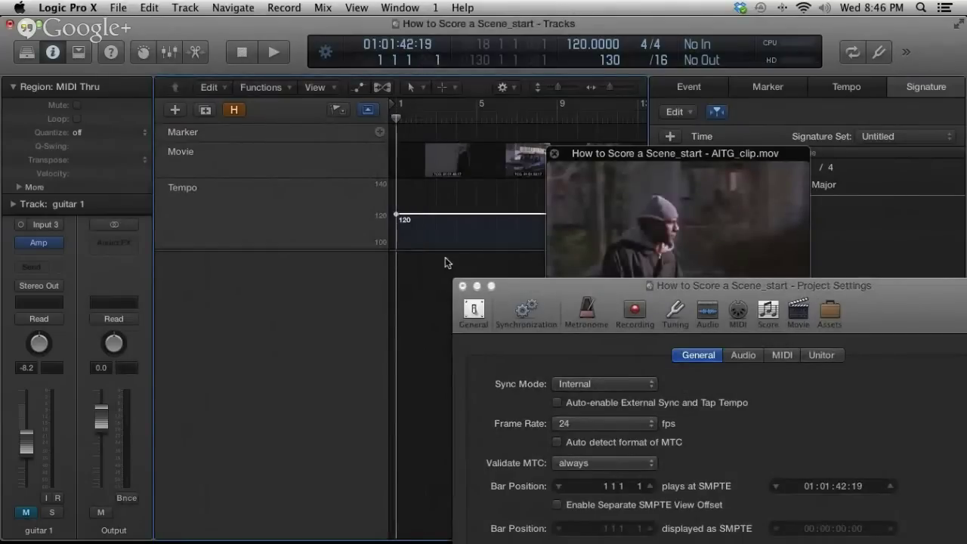
drag(639, 155, 190, 124)
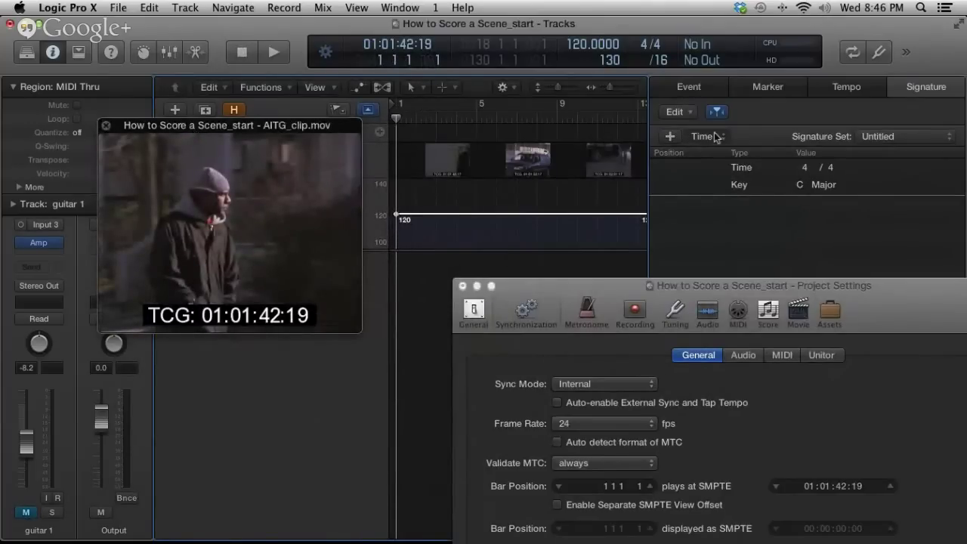
- Show the marker list, close the Project Settings, and check the music-in entry in the Keynote spotting notes
click(782, 86)
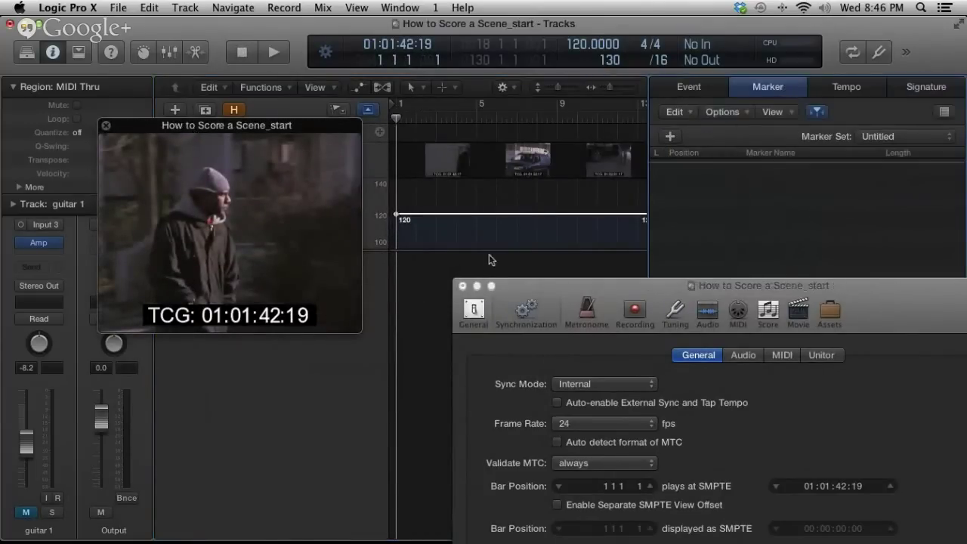
click(463, 287)
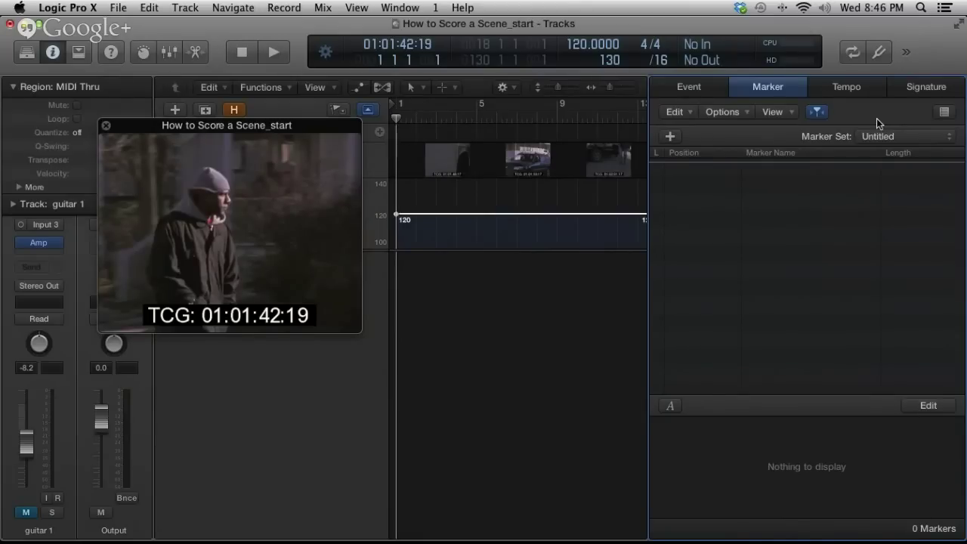
key(super+Tab)
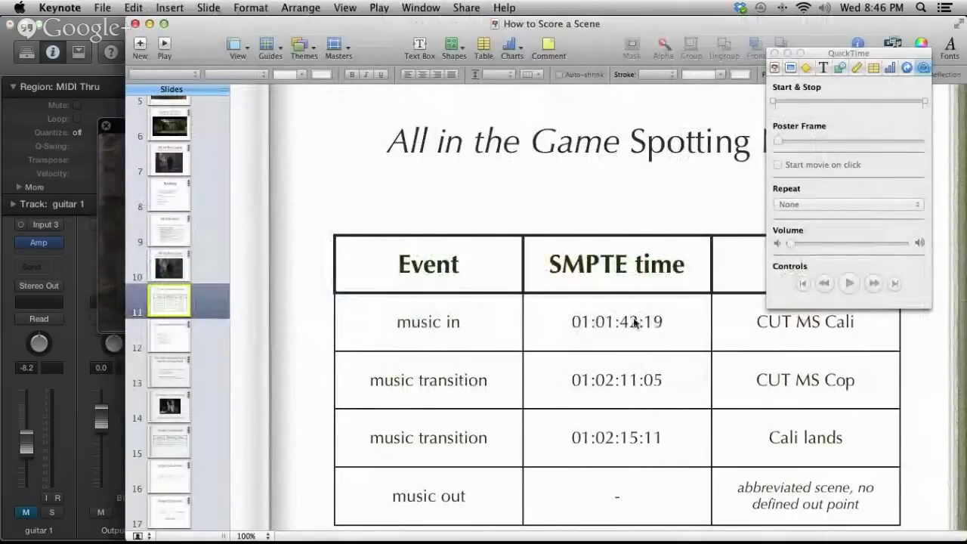
key(super+Tab)
key(super+Tab)
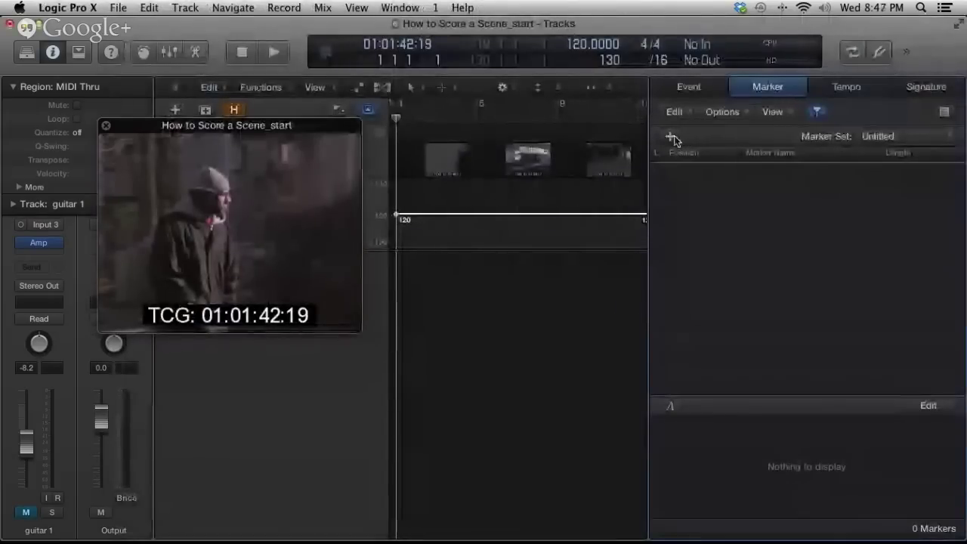
- Create a marker at bar 1 and name it "Music in"
click(670, 134)
click(768, 168)
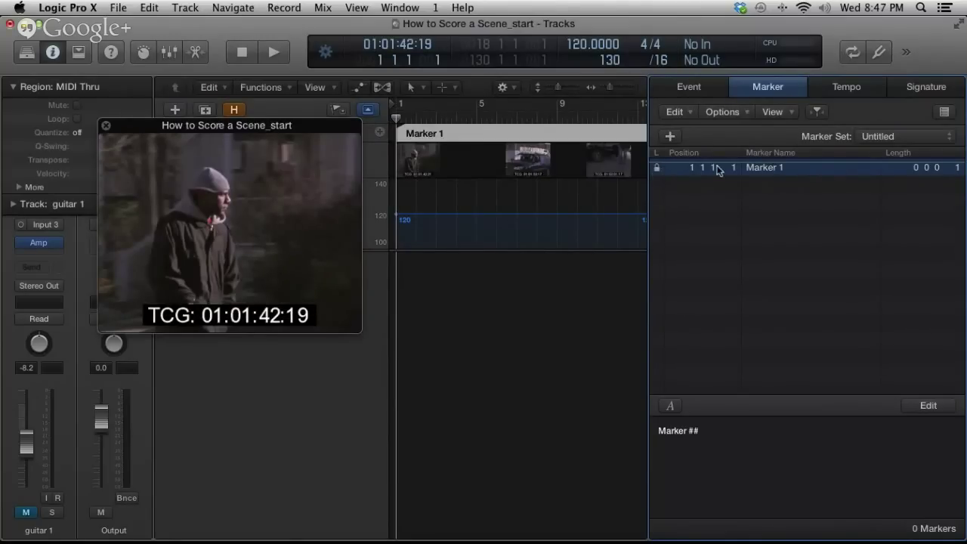
double_click(774, 173)
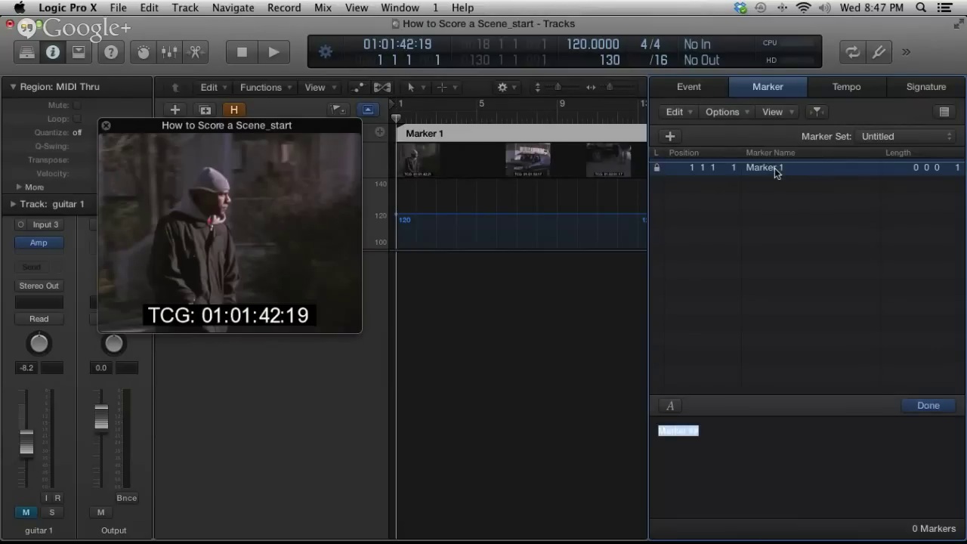
text(Music in)
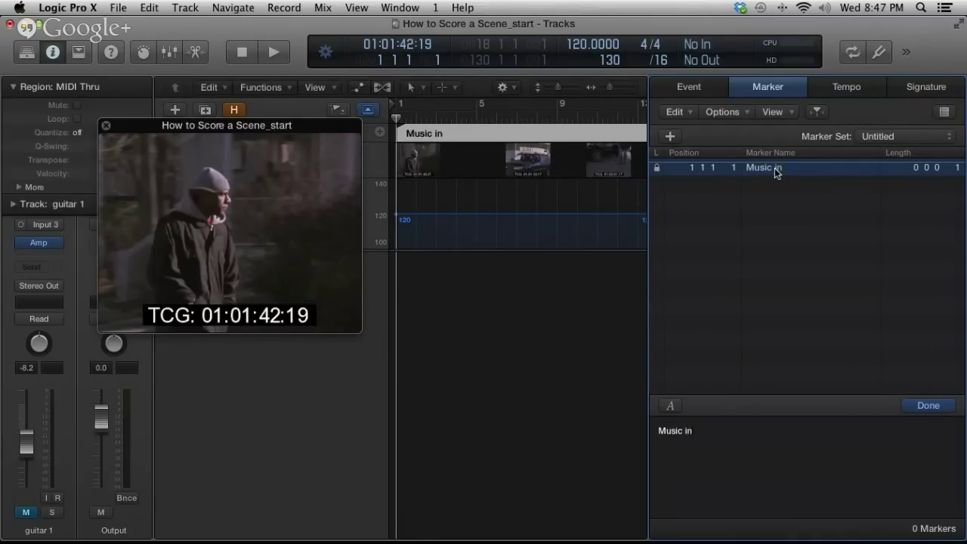
click(561, 323)
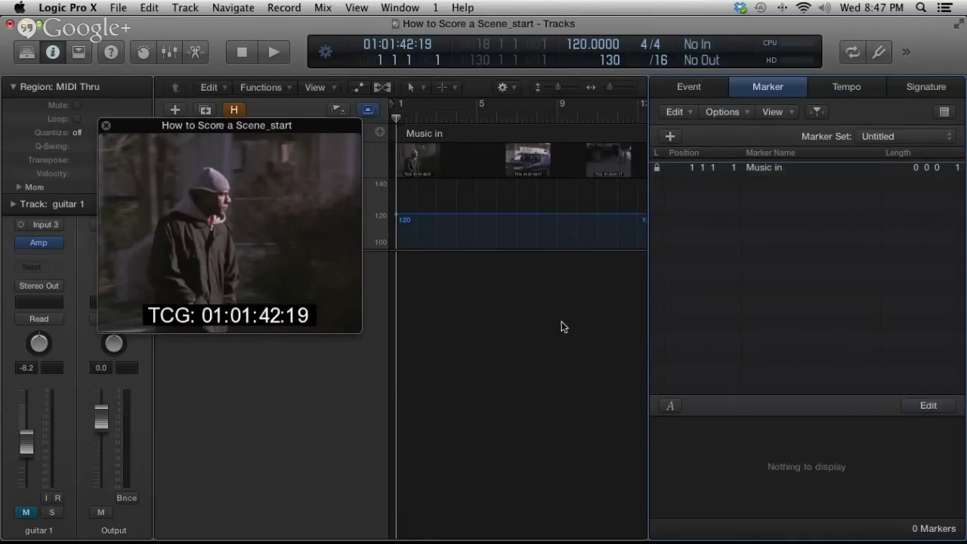
- Look up the first music transition in the Keynote spotting notes and place the playhead at 01:02:11:05
key(super+Tab)
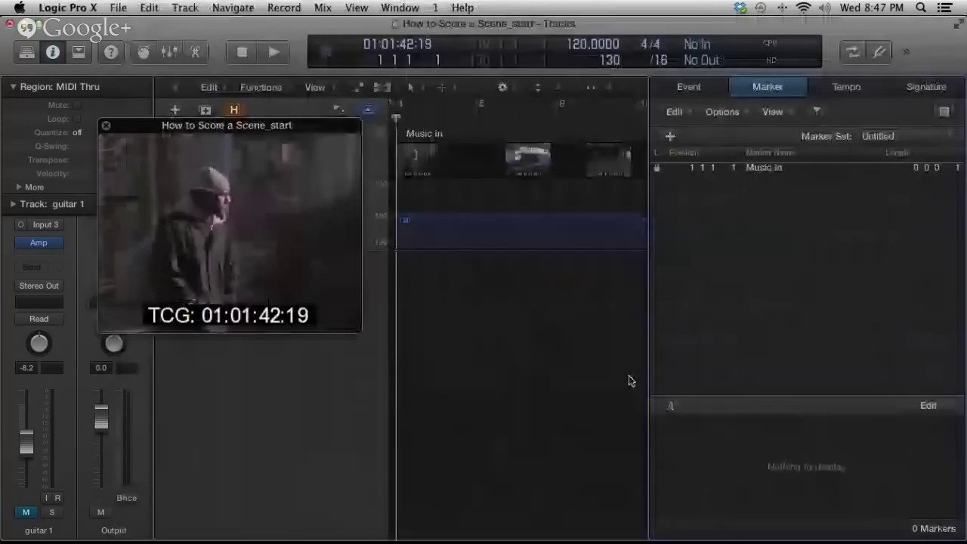
key(super+Tab)
drag(535, 118, 610, 122)
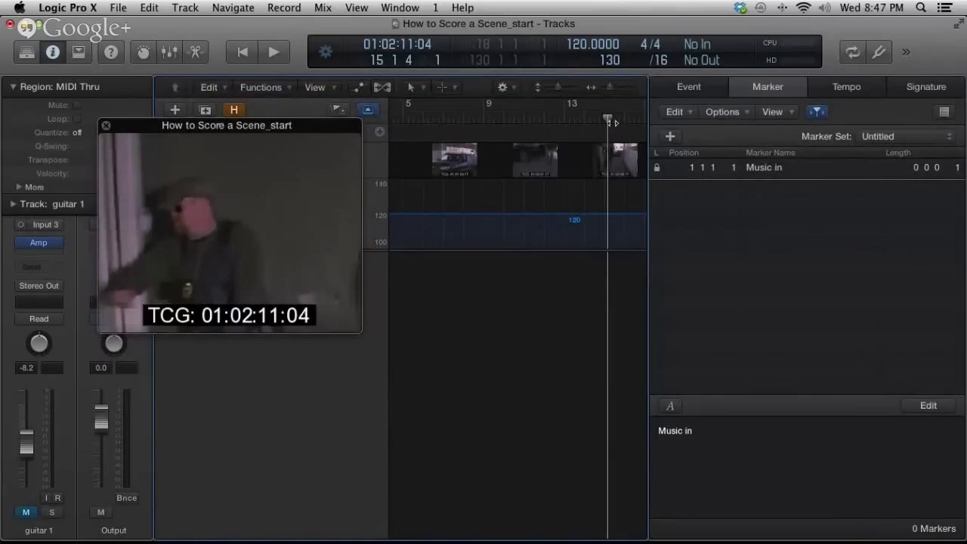
drag(610, 123, 611, 122)
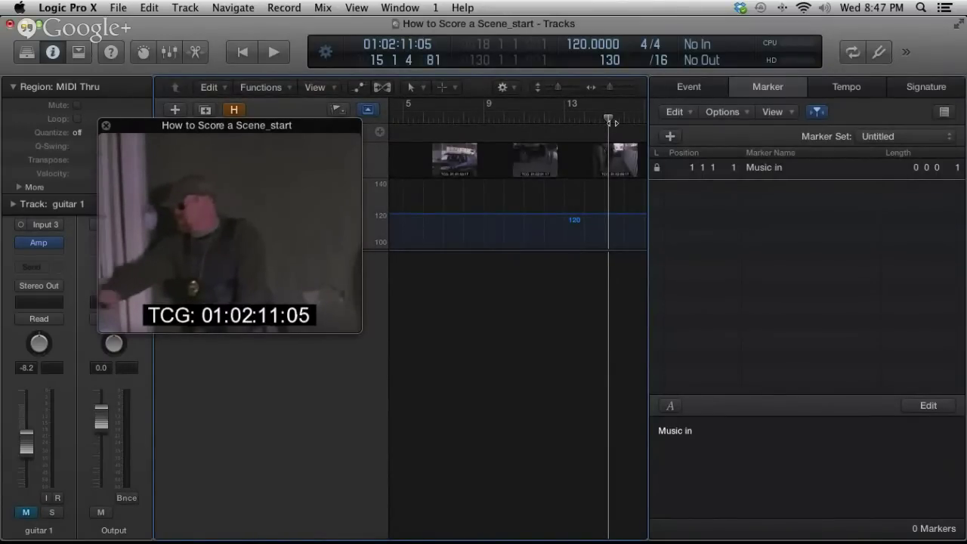
drag(611, 122, 610, 123)
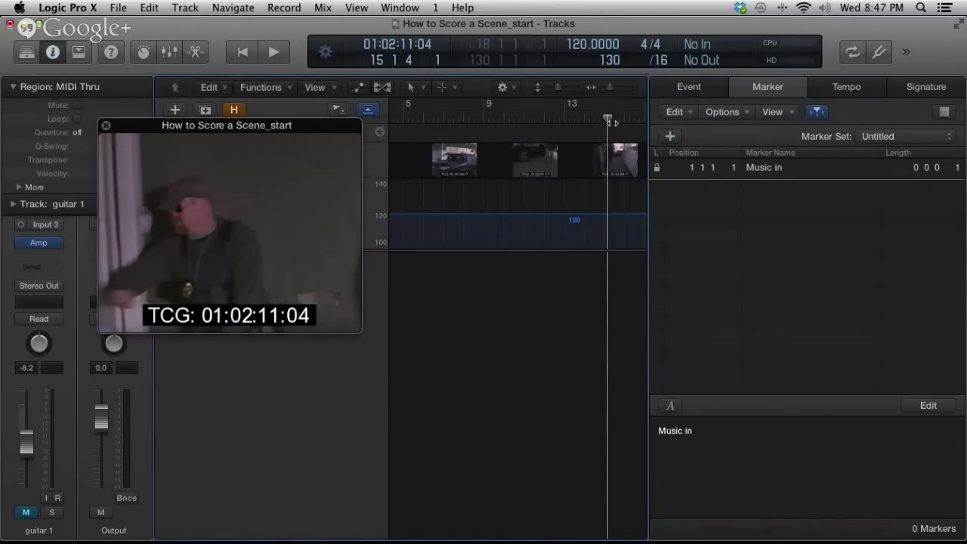
drag(610, 123, 611, 122)
- Check the first music transition in the Keynote spotting notes, then create a marker at 01:02:11:05 in Logic Pro X named "CUT MS cop"
key(super+Tab)
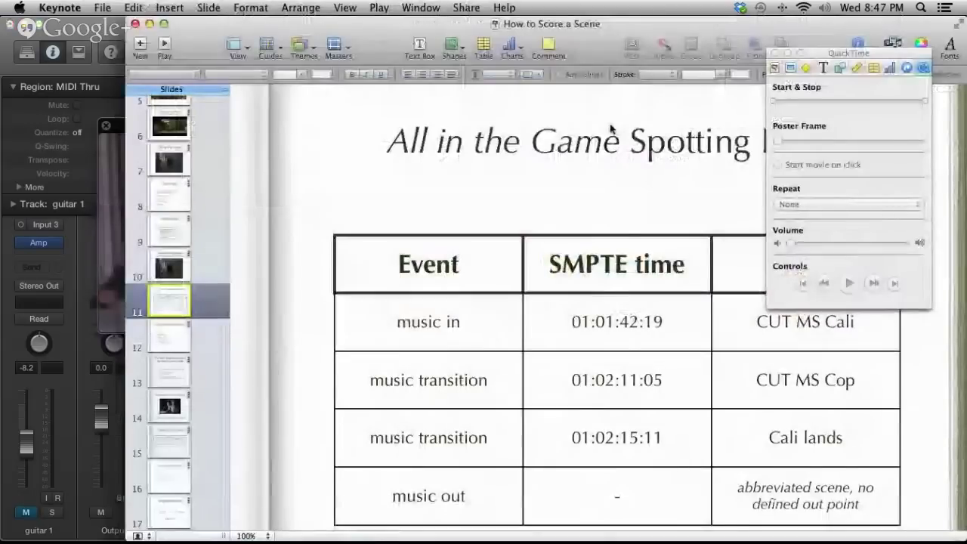
key(super+Tab)
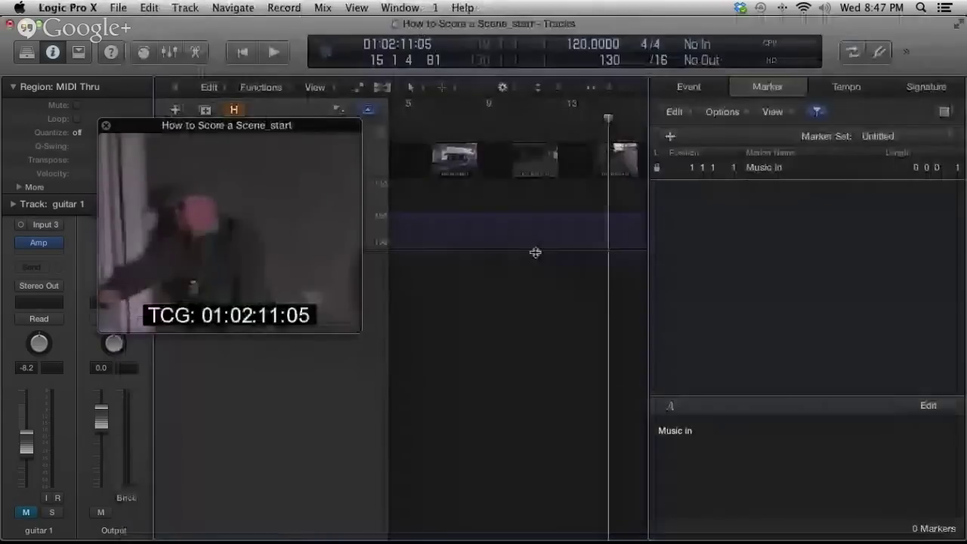
click(669, 136)
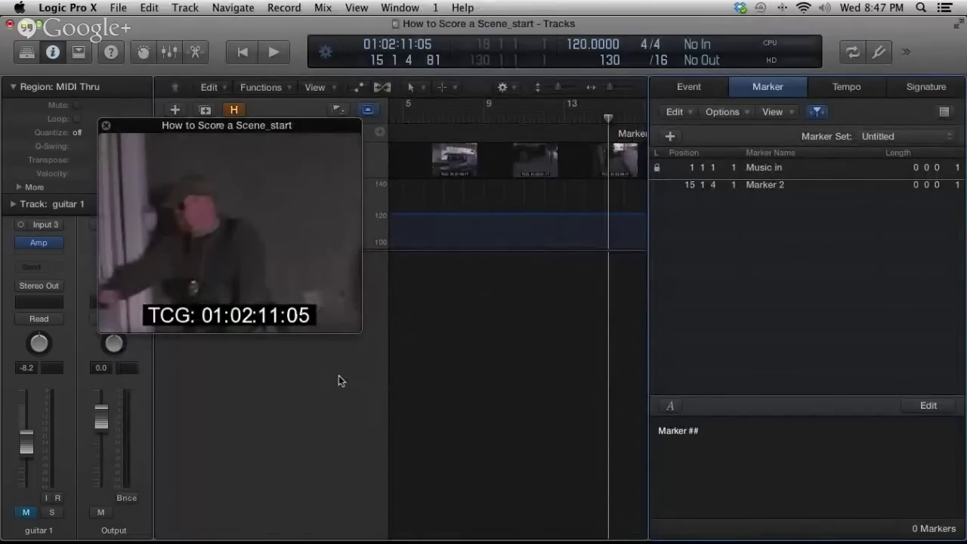
click(781, 188)
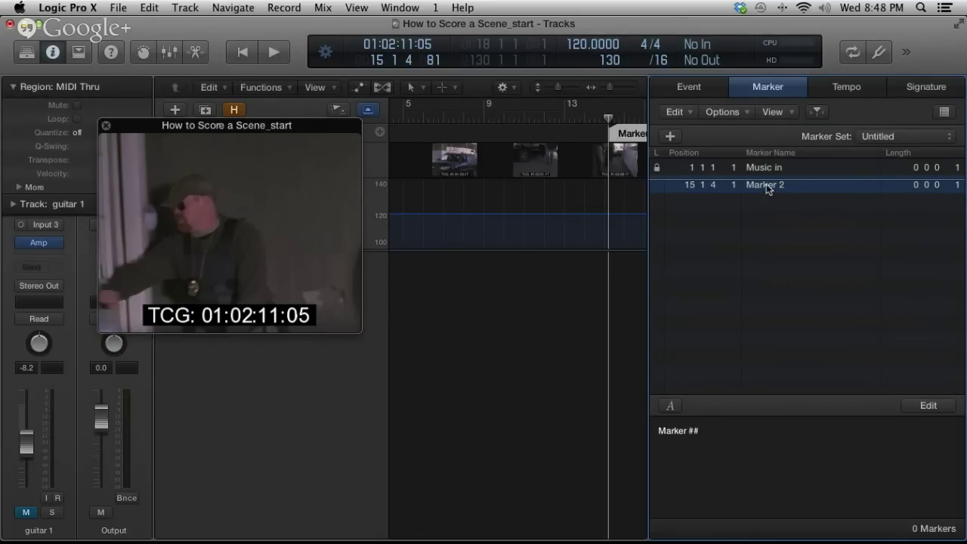
double_click(766, 185)
text(CUT MS)
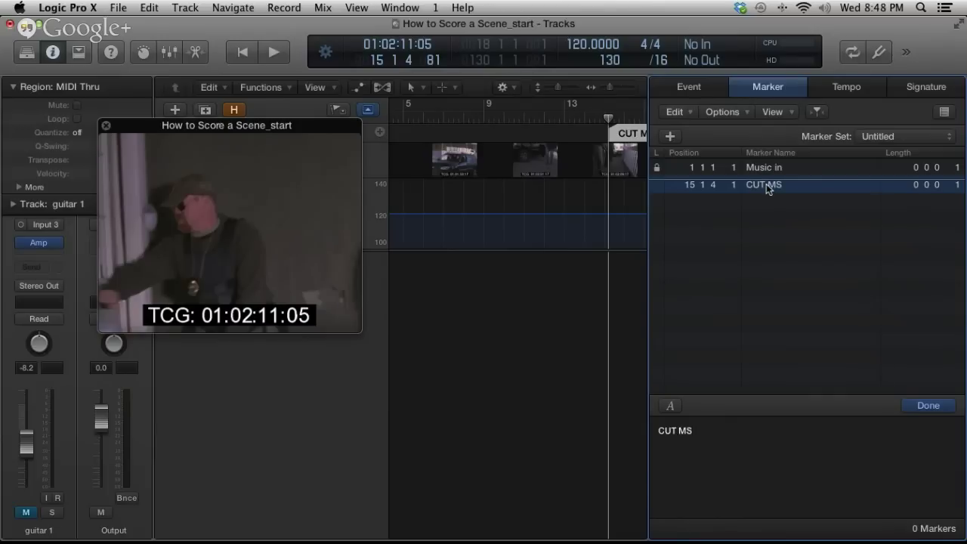
text(cop)
click(540, 365)
- Look up the second music transition in the Keynote spotting notes and place the Logic Pro X playhead at 01:02:15:11
key(super+Tab)
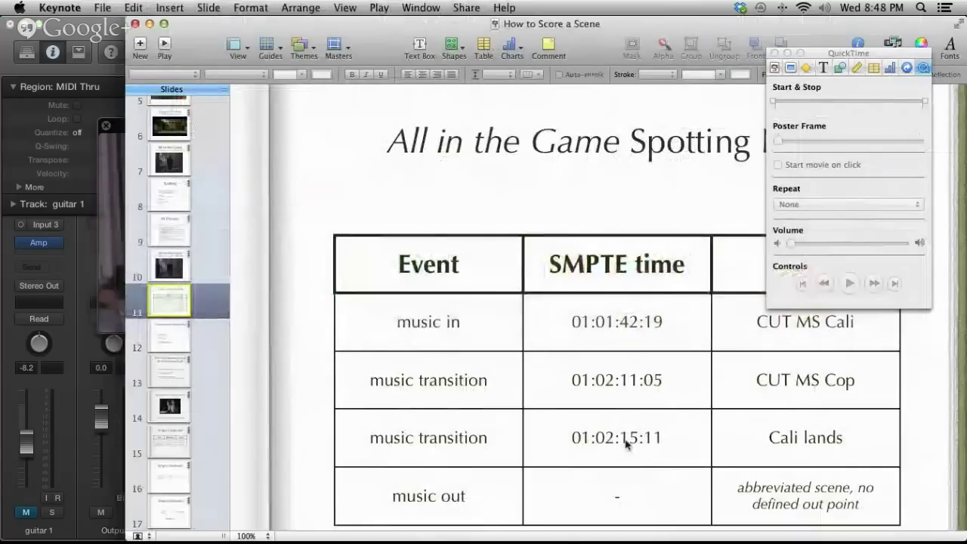
key(super+Tab)
scroll(551, 190, right, 5)
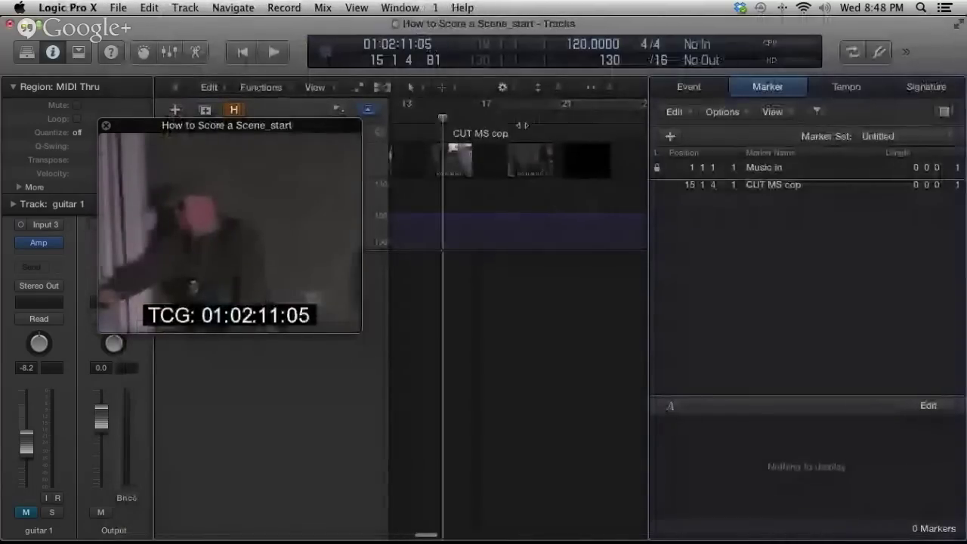
click(508, 121)
click(498, 121)
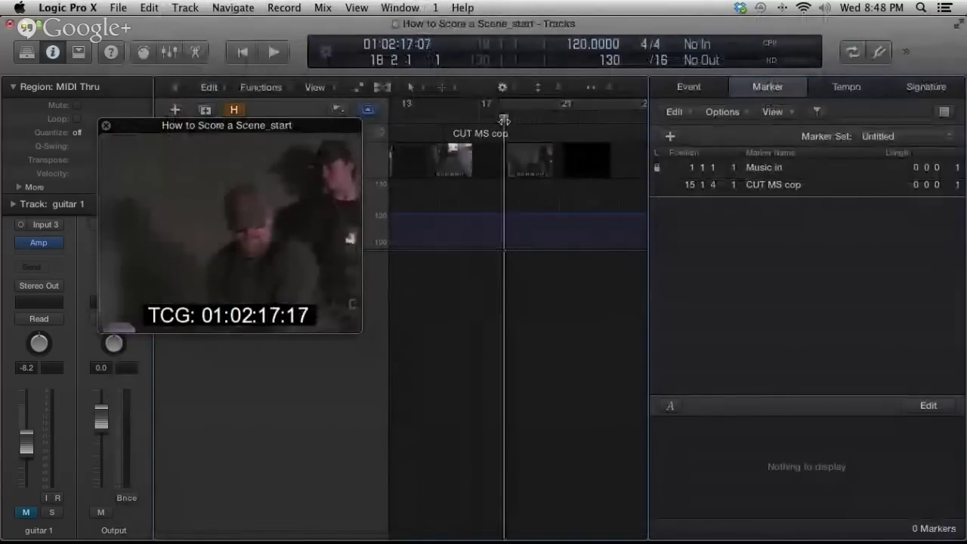
click(488, 122)
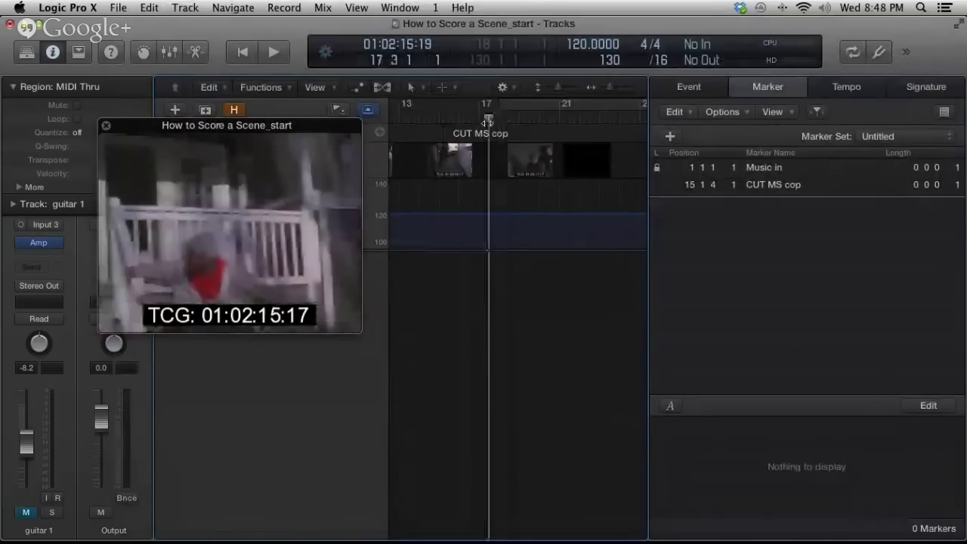
click(483, 123)
click(480, 126)
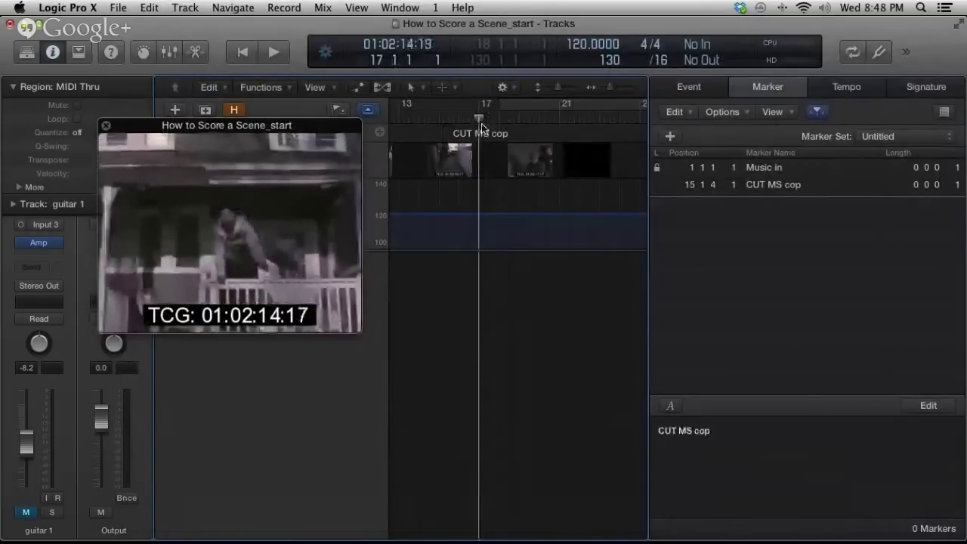
key(space)
key(space)
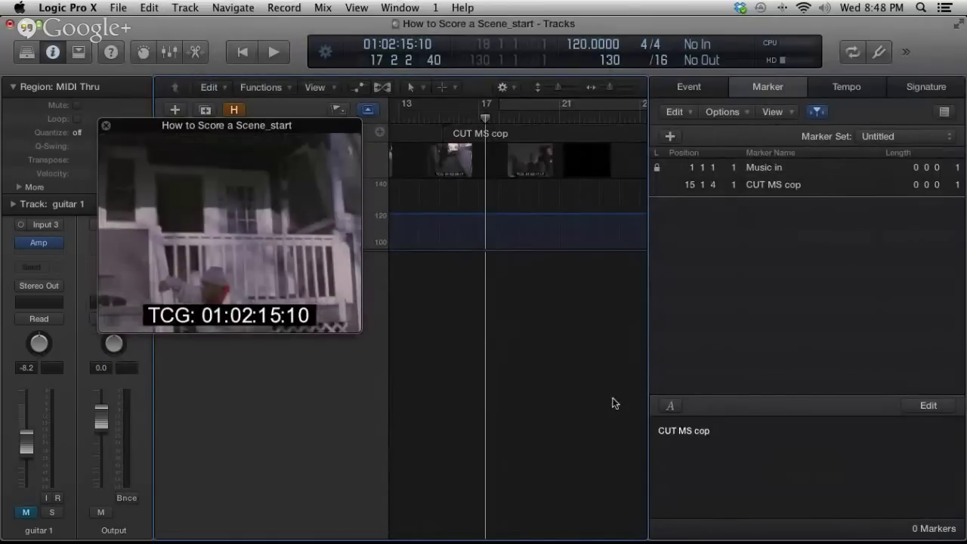
key(alt+super+Right)
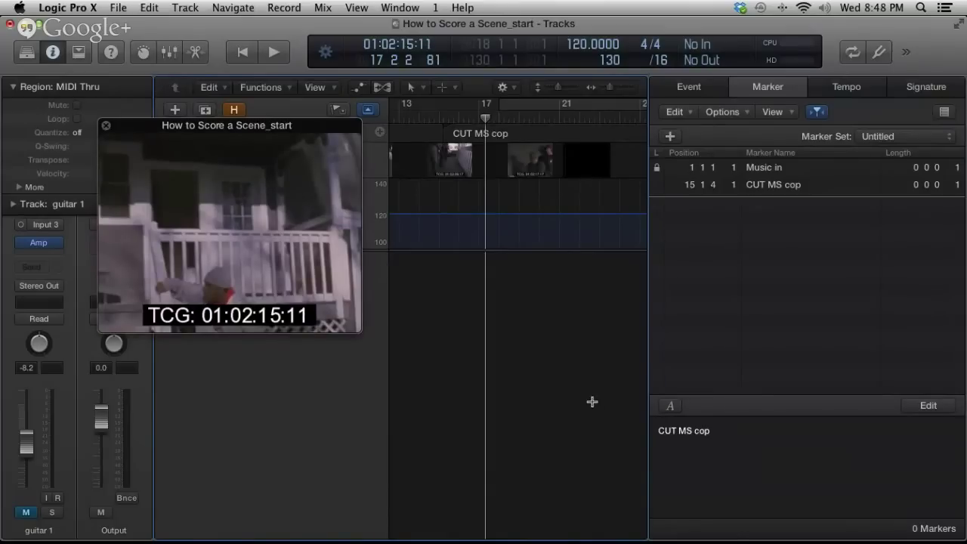
- Examine the landing frame by frame, moving backward and forward around it, and finish with the playhead at 01:02:15:11
key(alt+super+Left)
key(alt+super+Left)
key(alt+super+Right)
key(alt+super+Right)
key(alt+super+Right)
key(alt+super+Left)
key(alt+super+Left)
key(alt+super+Left)
key(alt+super+Left)
key(alt+super+Left)
key(alt+super+Left)
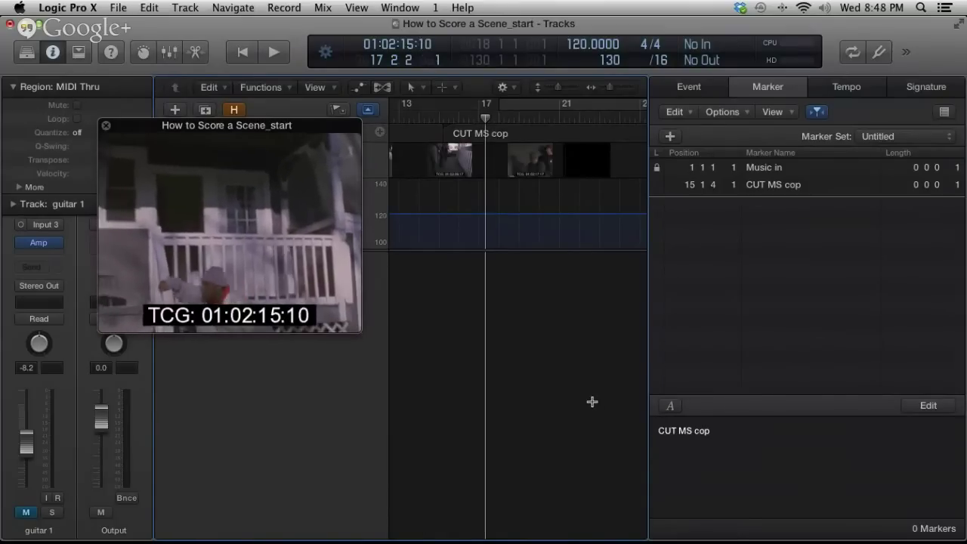
key(alt+super+Left)
key(alt+super+Left)
key(alt+super+Left)
key(alt+super+Left)
key(alt+super+Left)
key(alt+super+Left)
key(alt+super+Left)
key(alt+super+Left)
key(alt+super+Left)
key(alt+super+Left)
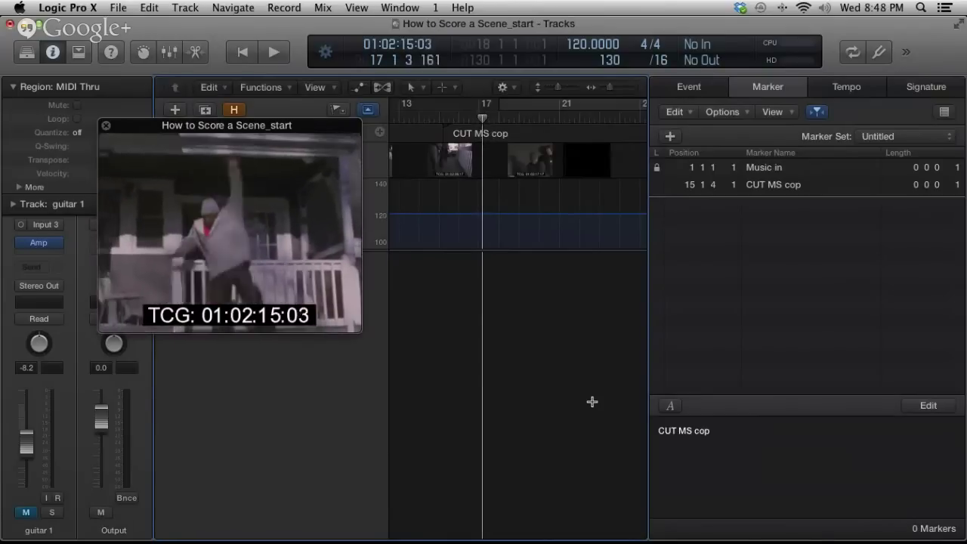
key(alt+super+Right)
key(alt+super+Right)
key(alt+super+Right)
key(alt+super+Right)
key(alt+super+Right)
key(alt+super+Right)
key(alt+super+Right)
key(alt+super+Right)
key(alt+super+Right)
key(alt+super+Right)
key(alt+super+Right)
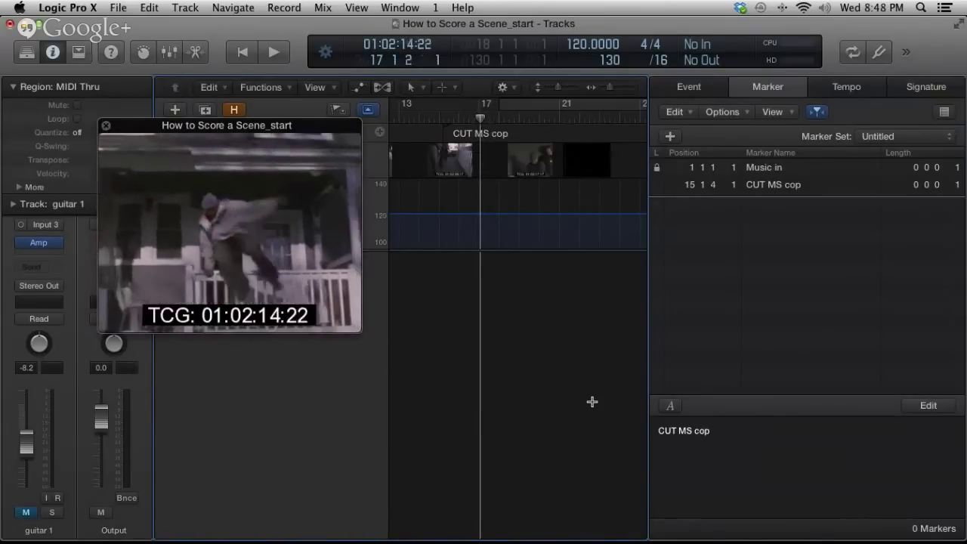
key(alt+super+Right)
key(alt+super+Right)
key(alt+super+Right)
key(alt+super+Right)
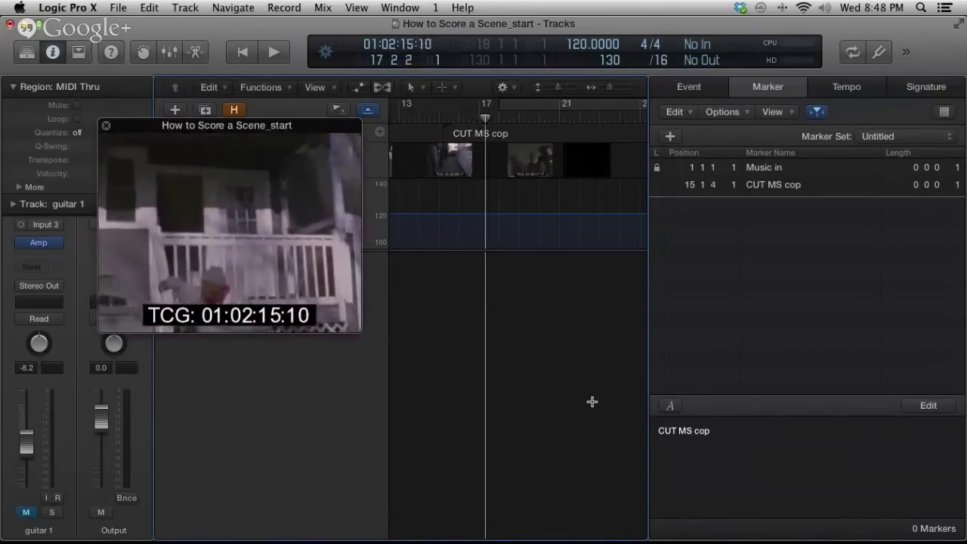
key(alt+super+Right)
key(alt+super+Left)
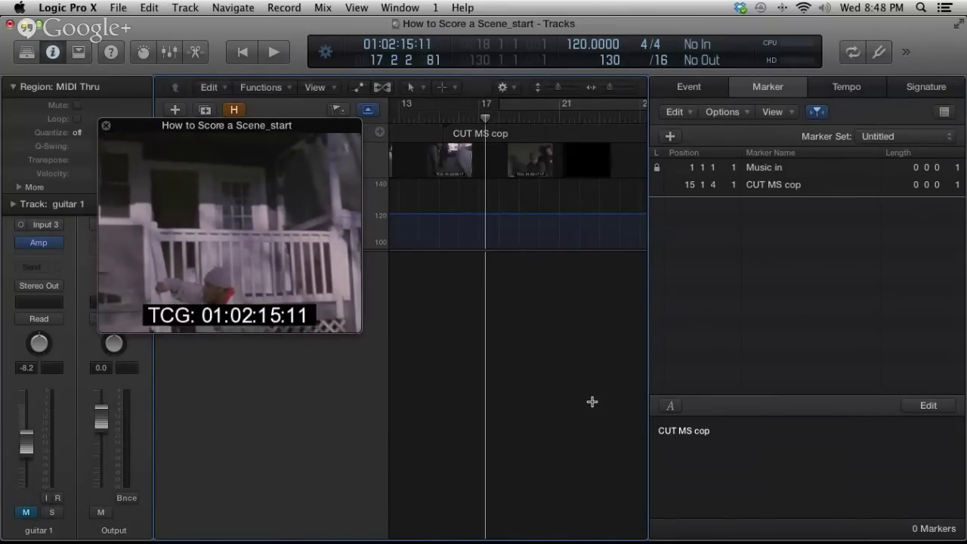
key(alt+super+Right)
key(alt+super+Left)
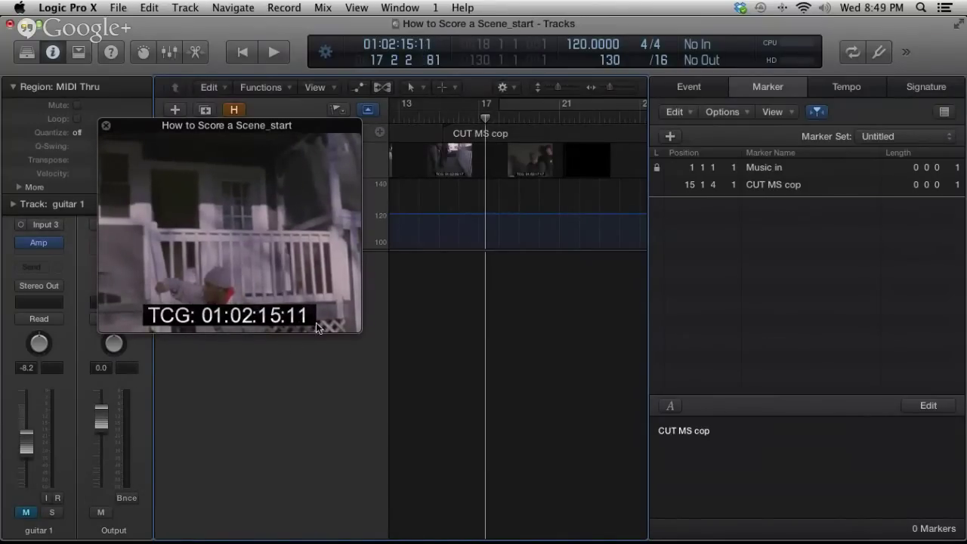
- Create a marker at 01:02:15:11 and name it "Cali lands"
click(670, 136)
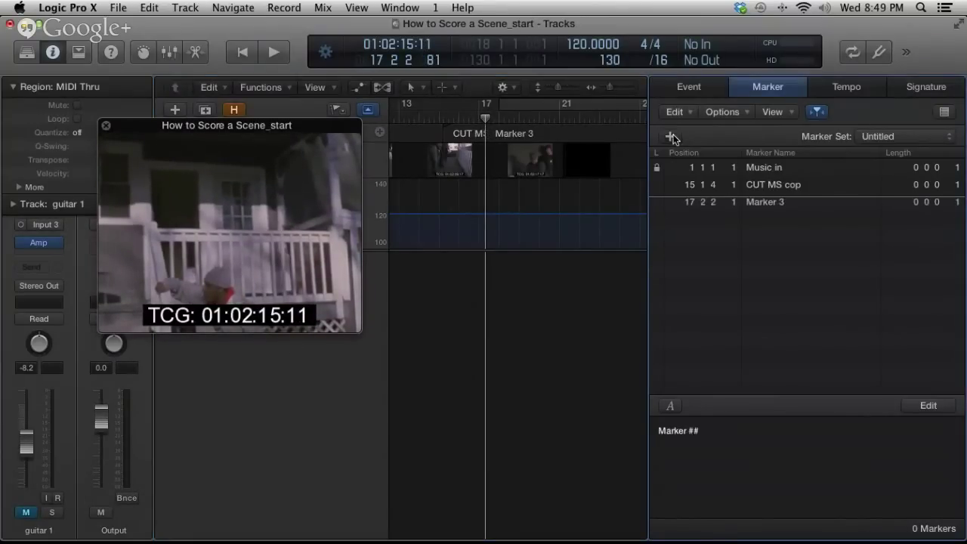
double_click(770, 202)
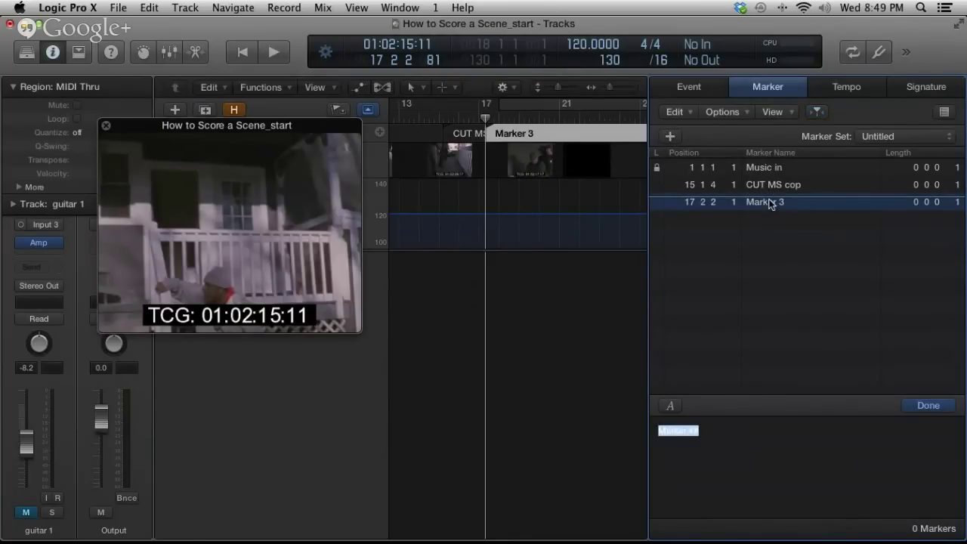
text(Cali lands)
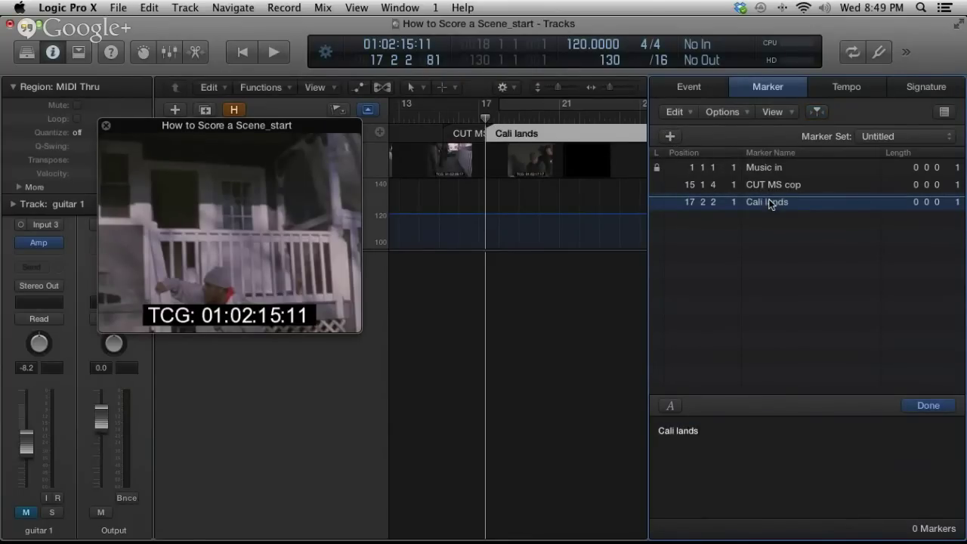
click(626, 314)
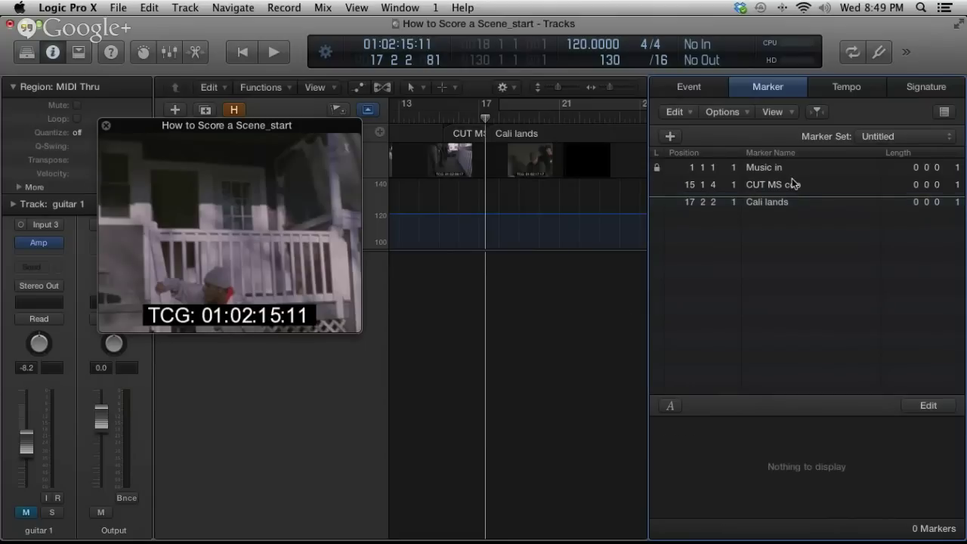
- Lock the SMPTE positions of the "CUT MS cop" and "Cali lands" markers
click(793, 185)
shift+click(785, 202)
key(super+Page_Down)
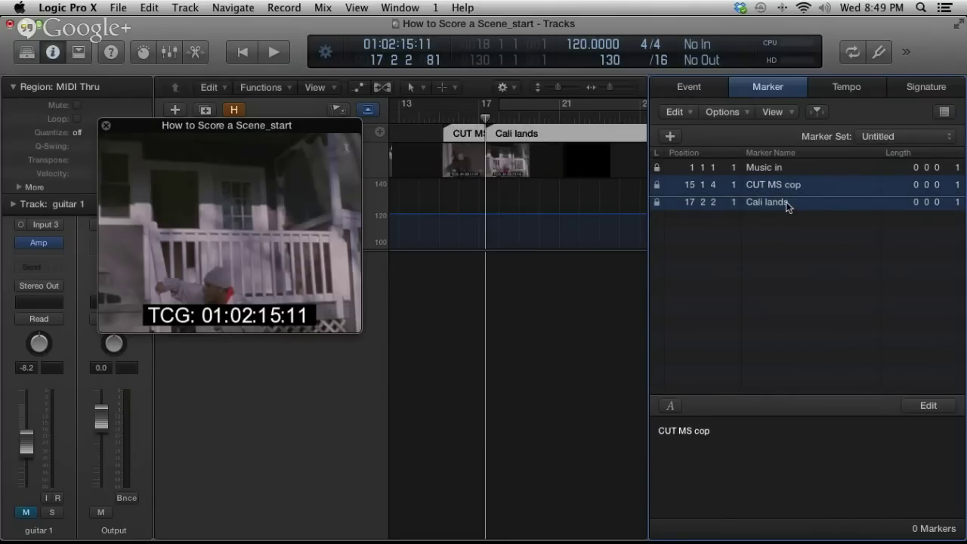
click(551, 321)
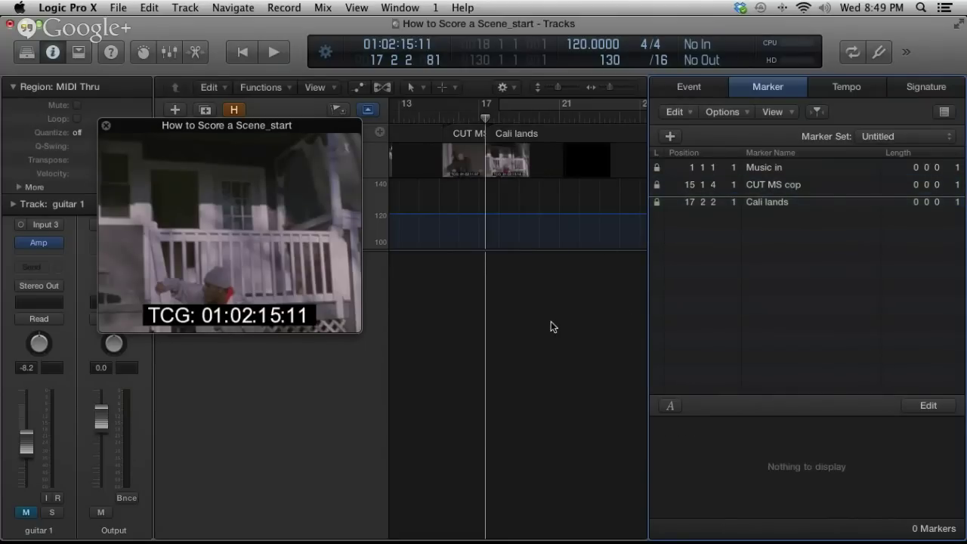
- Return the playhead to bar 1 and hide the marker list
key(Return)
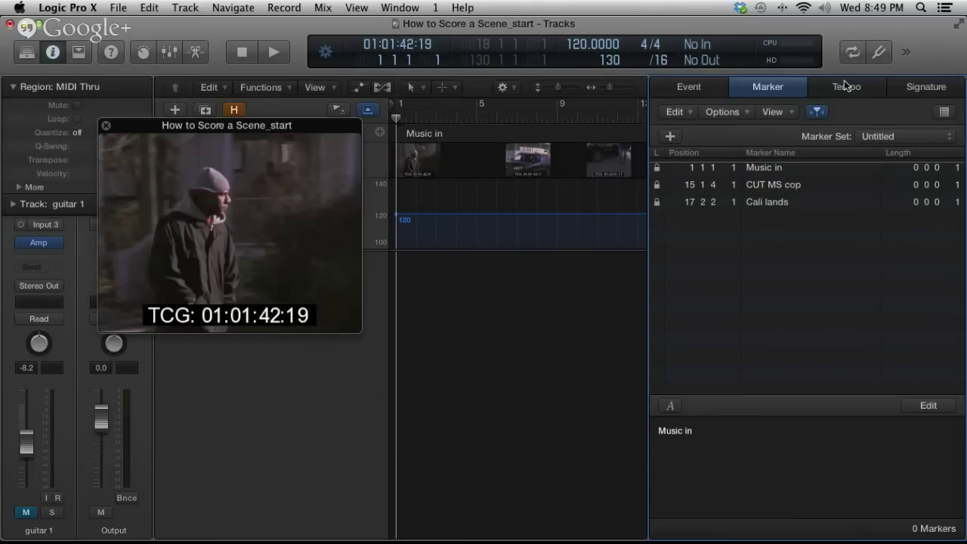
key(d)
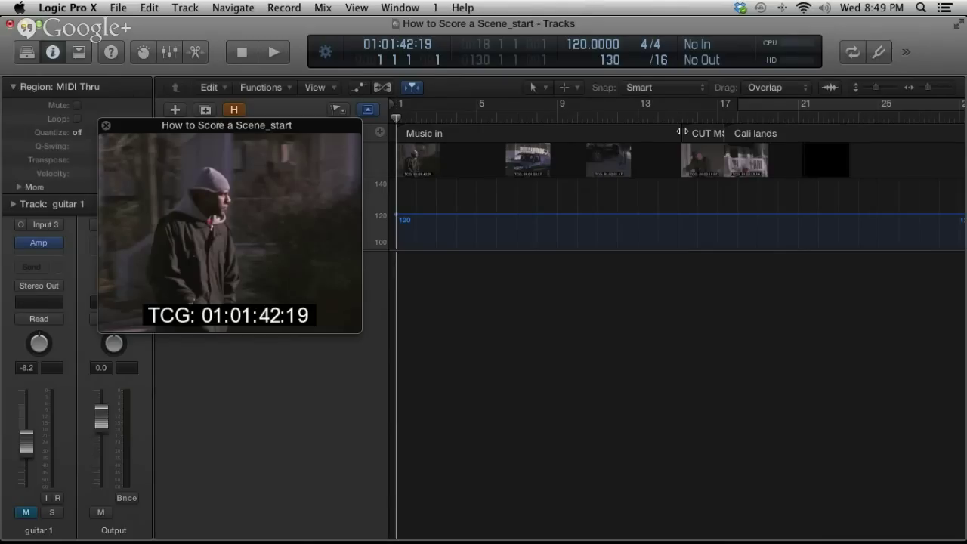
- Look up the calculated tempo on Keynote slide 17 and set the Logic Pro X project tempo to 126.7606 bpm
key(super+Tab)
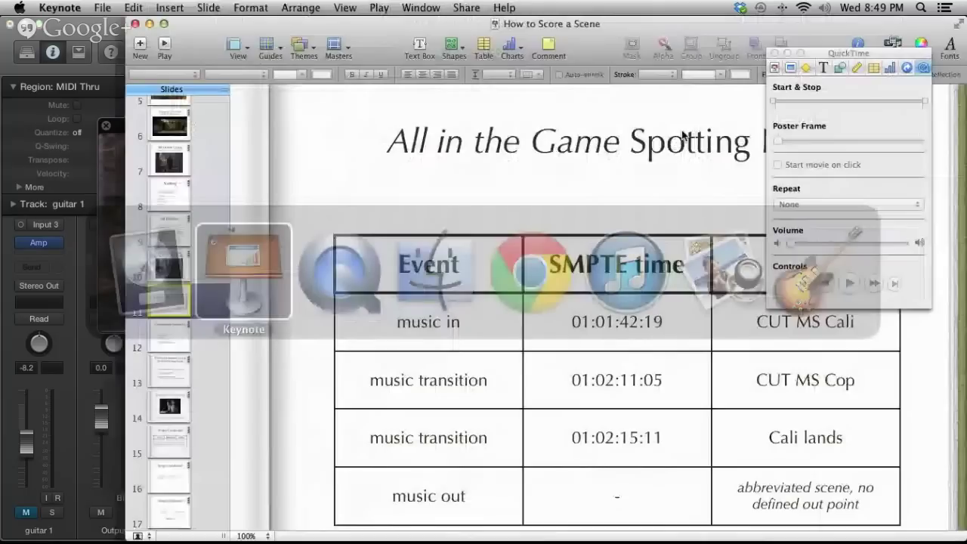
click(182, 516)
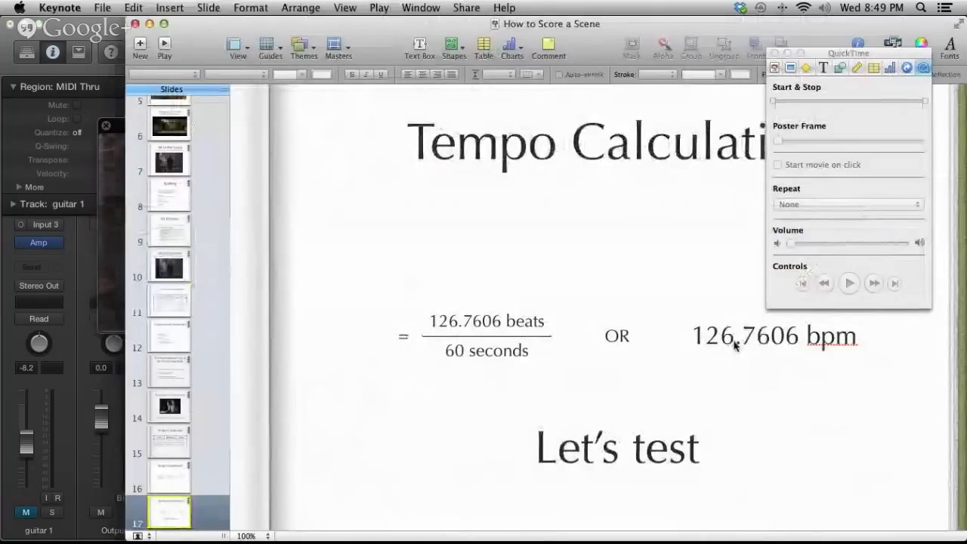
key(super+Tab)
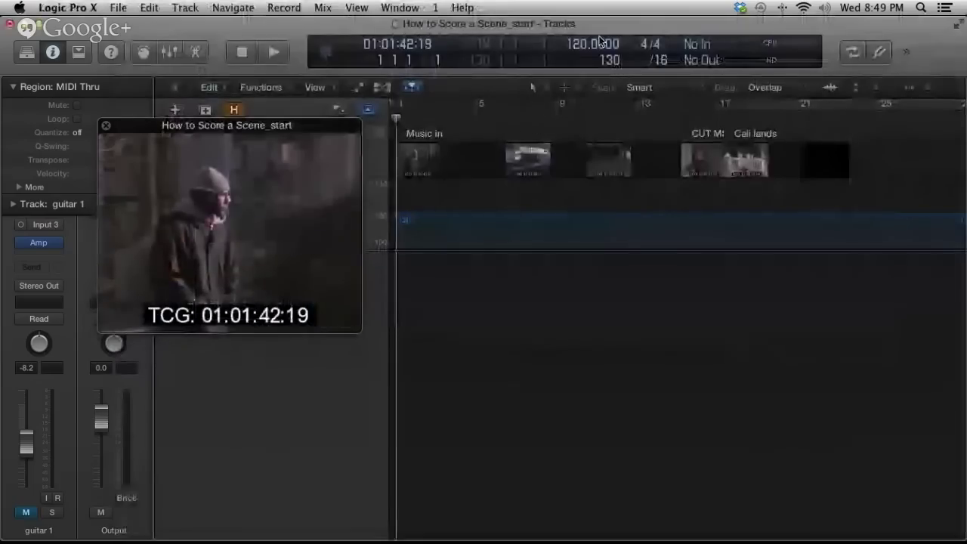
double_click(599, 47)
text(126)
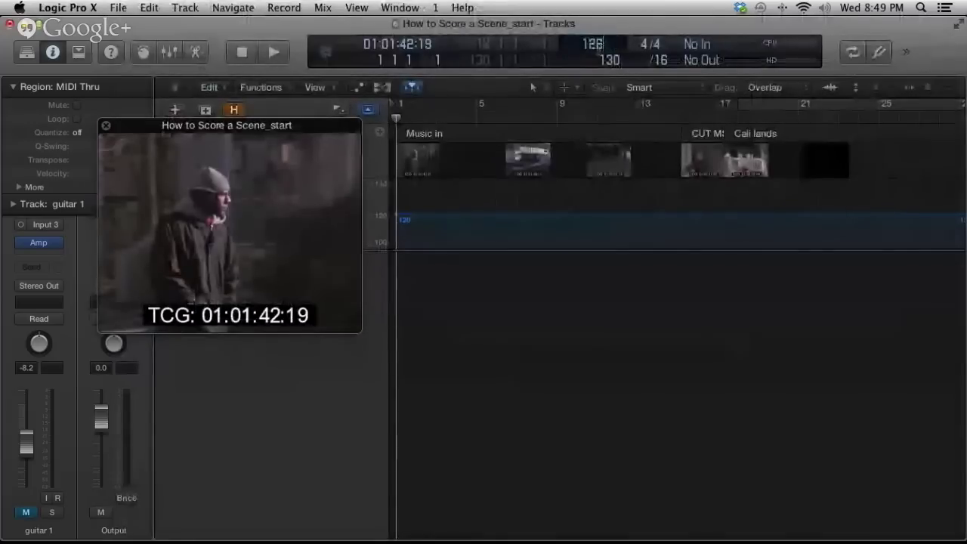
text(.7606)
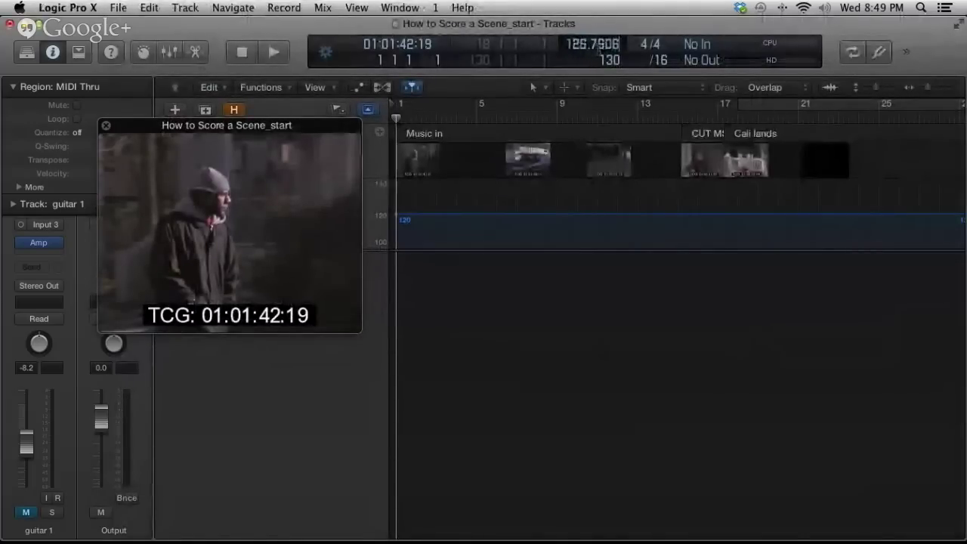
key(Return)
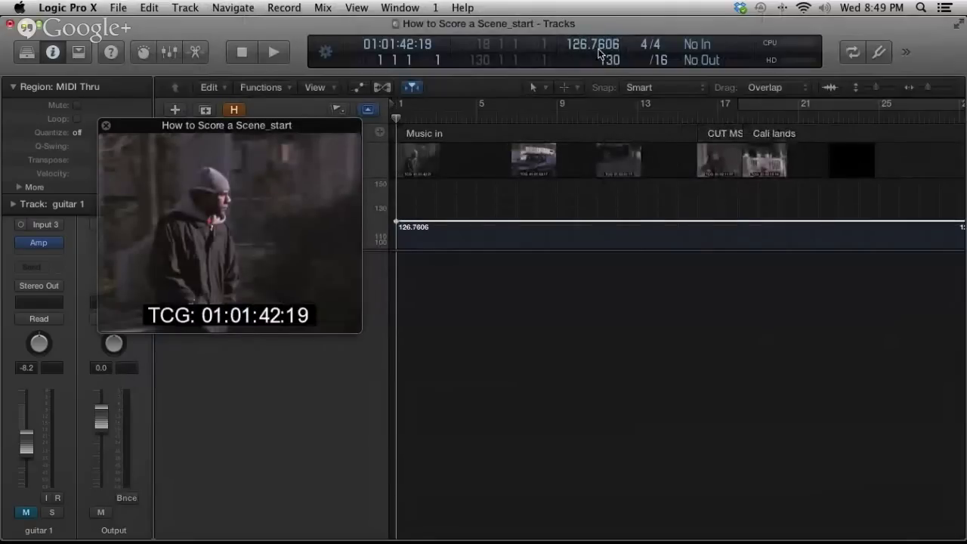
- Place the playhead near bar 15 and skip forward to the "Cali lands" marker to check its bar position at the new tempo
click(677, 119)
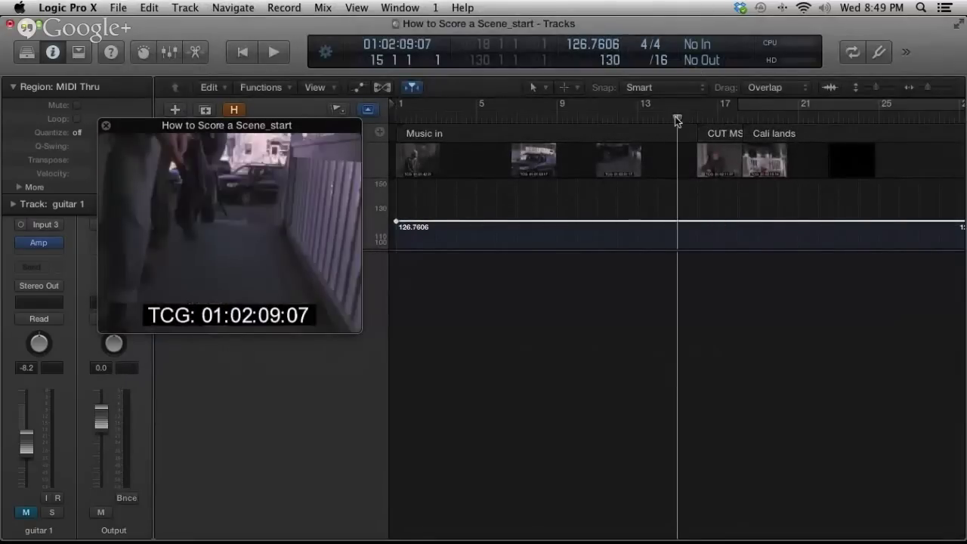
drag(676, 120, 677, 120)
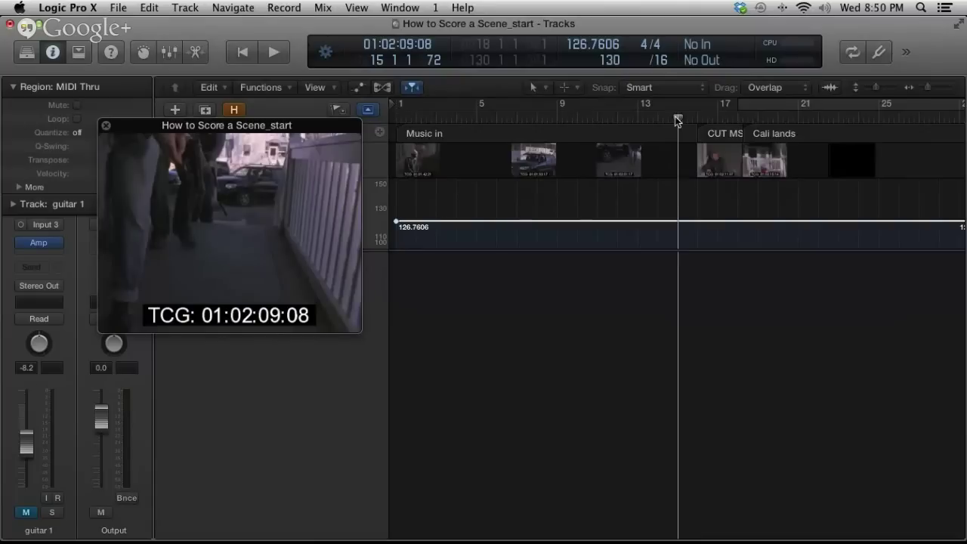
key(alt+period)
key(alt+period)
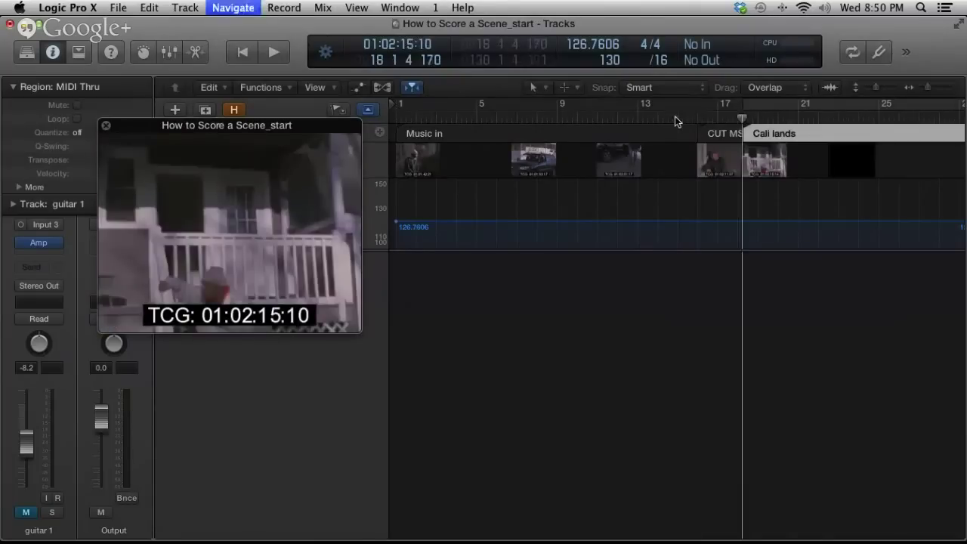
- Go back to the "CUT MS cop" marker and magnify the timeline there to compare its position with the bar 16 downbeat
key(alt+comma)
key(super+Right)
key(super+Right)
key(super+Right)
key(super+Right)
key(super+Right)
key(super+Right)
key(super+Right)
key(super+Right)
key(super+Right)
key(super+Right)
key(super+Right)
key(super+Right)
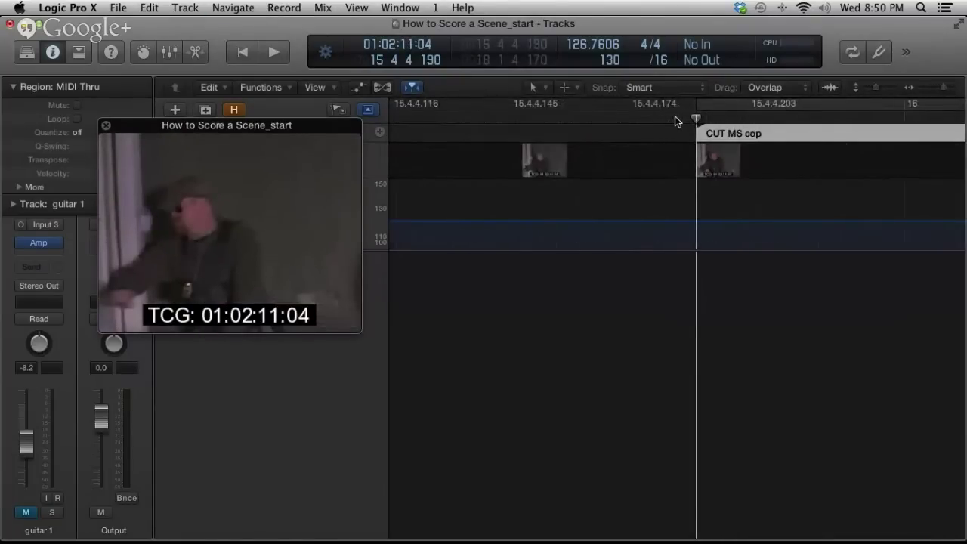
scroll(845, 212, right, 3)
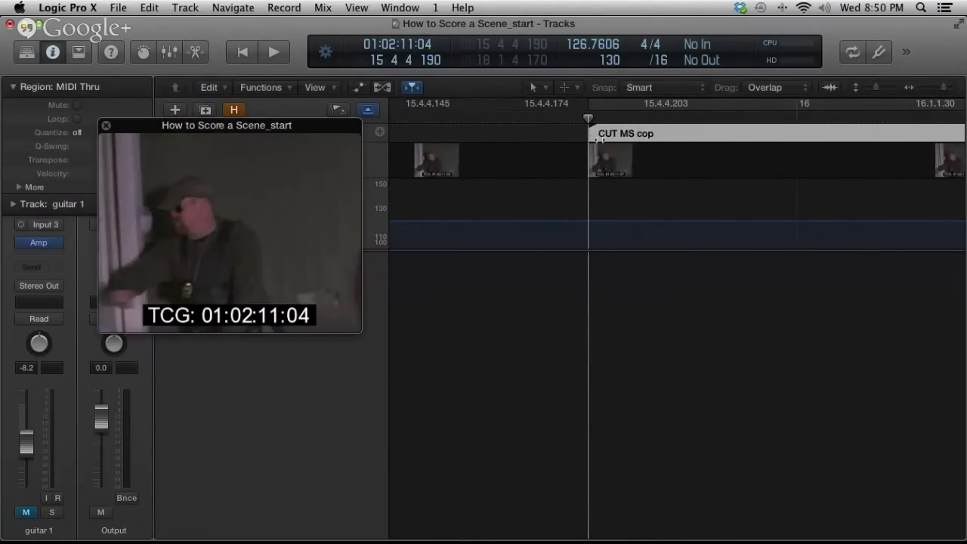
- Step the movie back and forth frame by frame around the "CUT MS cop" marker to examine the exact frame of the cut
key(ctrl+shift+period)
key(ctrl+shift+comma)
key(super+Left)
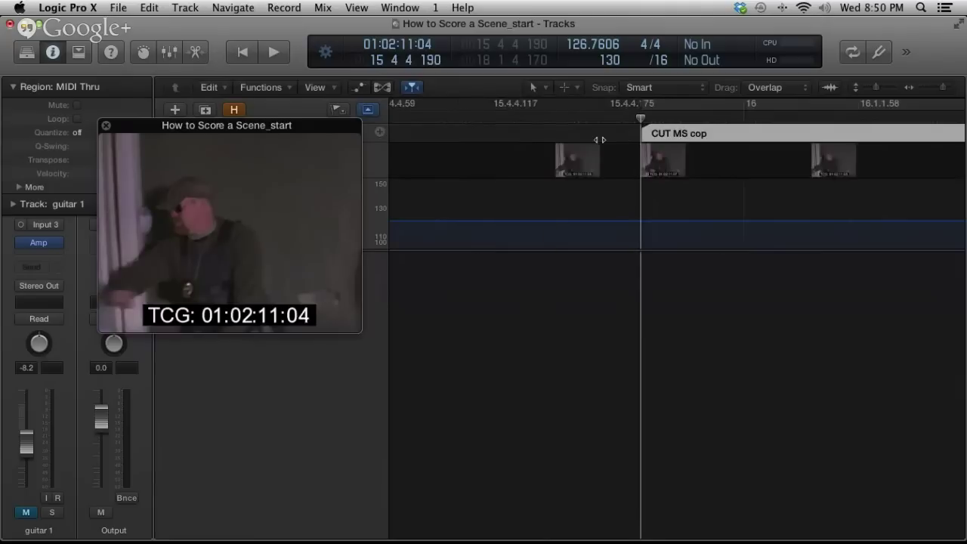
key(super+Left)
key(ctrl+shift+period)
key(ctrl+shift+comma)
key(ctrl+shift+period)
key(ctrl+shift+period)
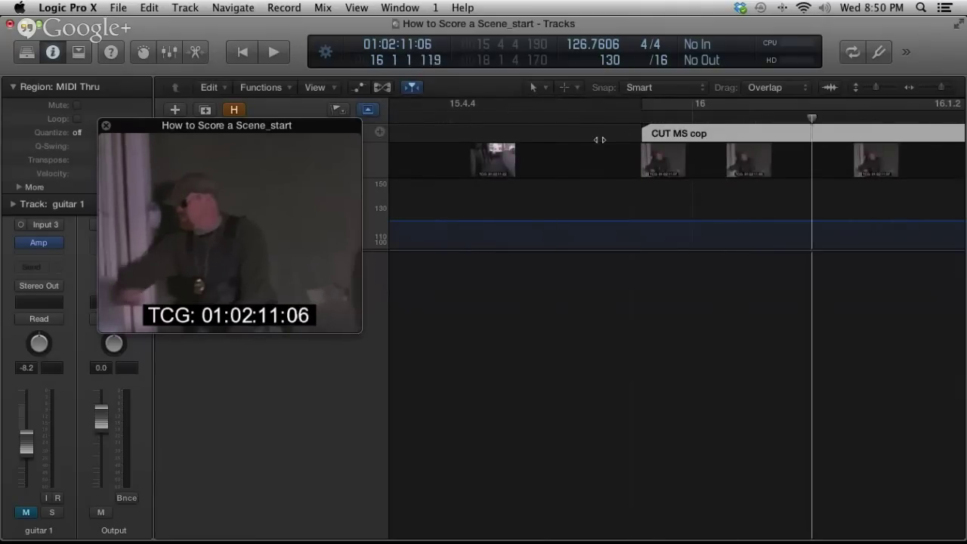
key(ctrl+shift+comma)
key(ctrl+shift+comma)
key(ctrl+shift+period)
key(ctrl+shift+comma)
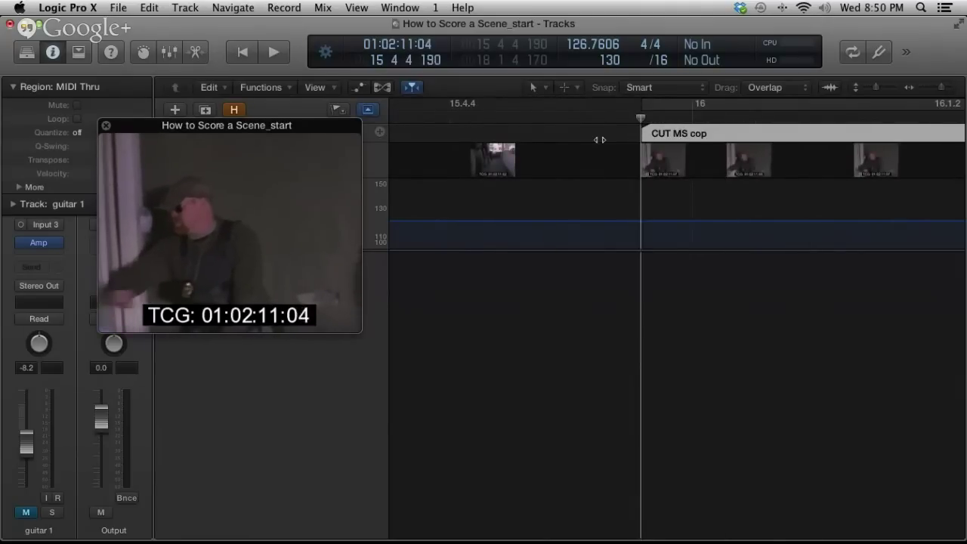
key(ctrl+shift+period)
key(ctrl+shift+comma)
key(ctrl+shift+period)
key(ctrl+shift+comma)
key(ctrl+shift+period)
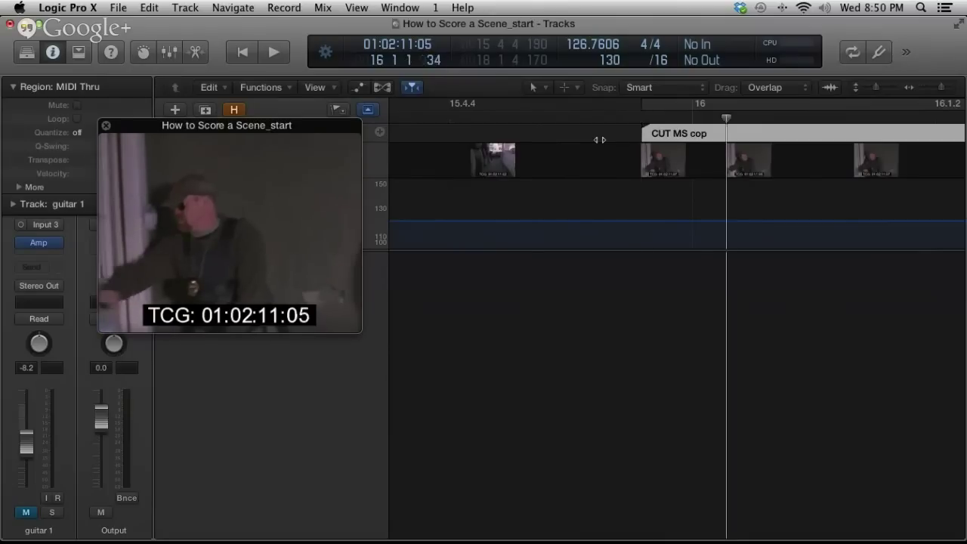
key(ctrl+shift+comma)
key(ctrl+shift+period)
key(ctrl+shift+comma)
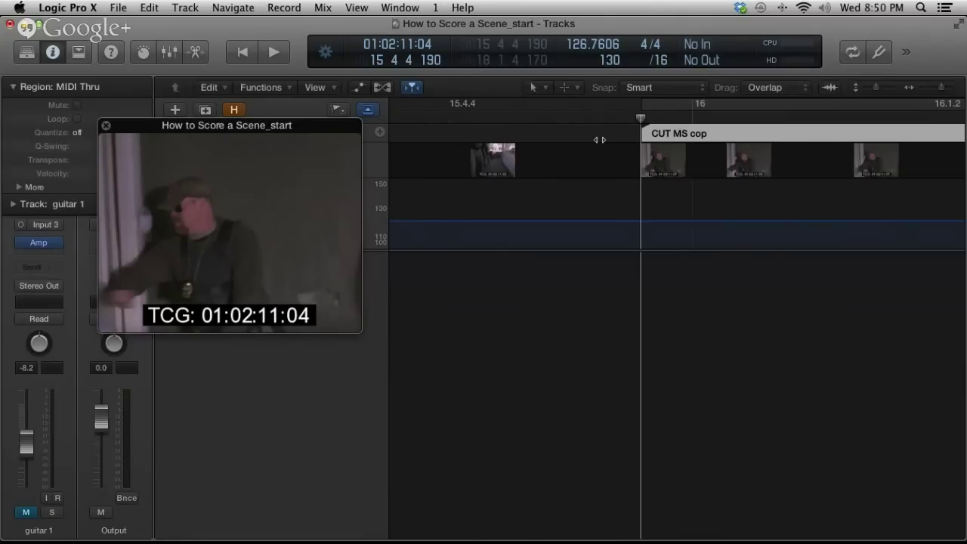
key(ctrl+shift+comma)
key(ctrl+shift+comma)
- Widen the timeline view to show all the markers and return the playhead to bar 1
key(super+Left)
key(super+Left)
key(super+Left)
key(super+Left)
key(super+Left)
key(super+Left)
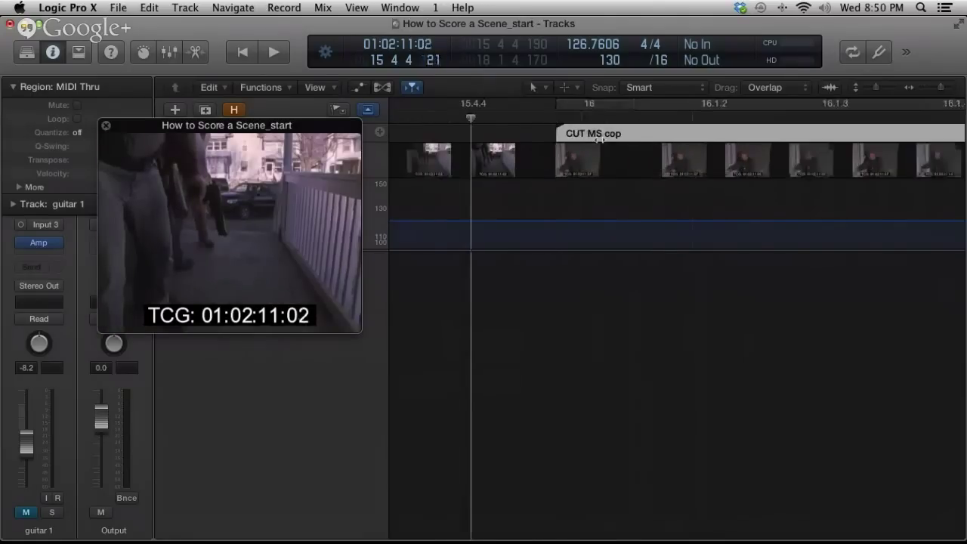
key(super+Left)
key(super+Left)
key(Return)
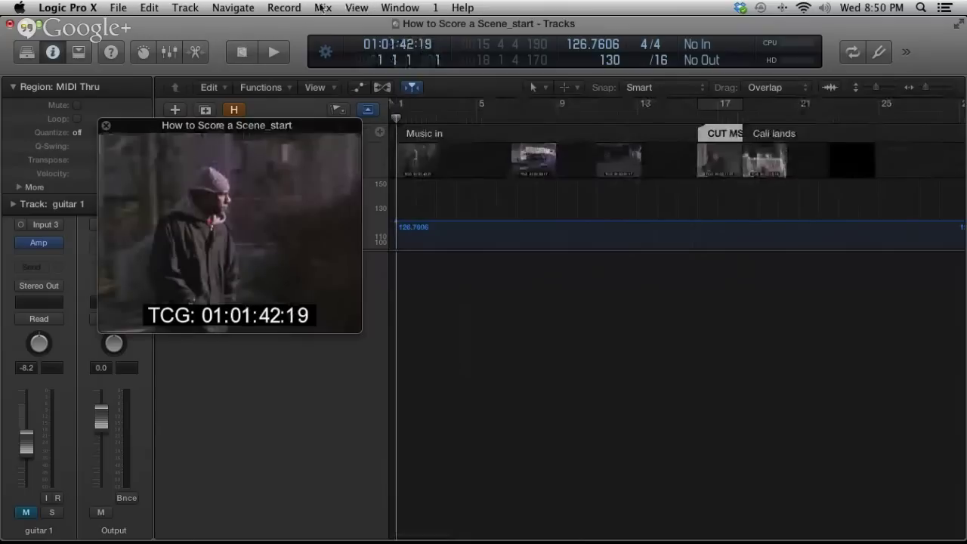
- Set up a Create Constant Tempo operation in Tempo Operations with the position range from bar 1 to bar 16
key(alt+super+t)
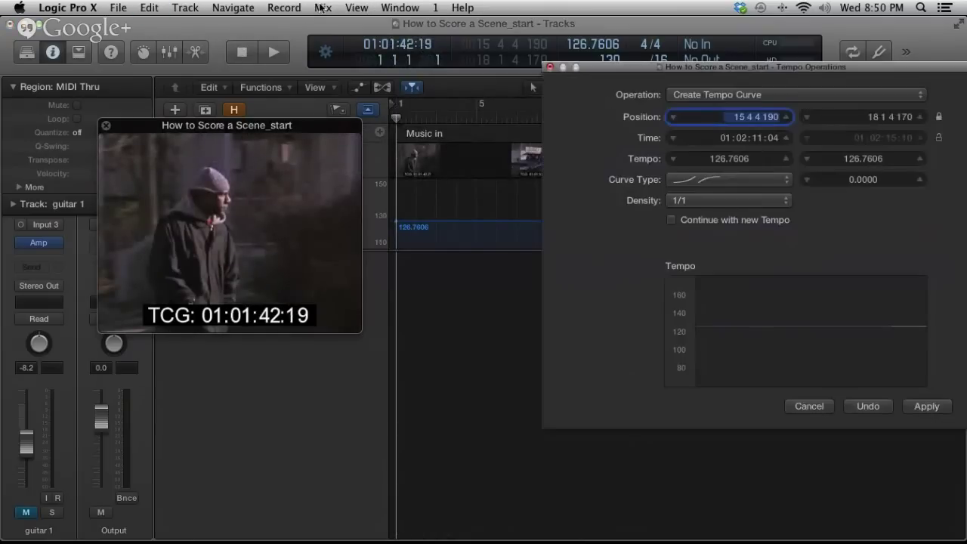
drag(671, 65, 516, 64)
click(542, 92)
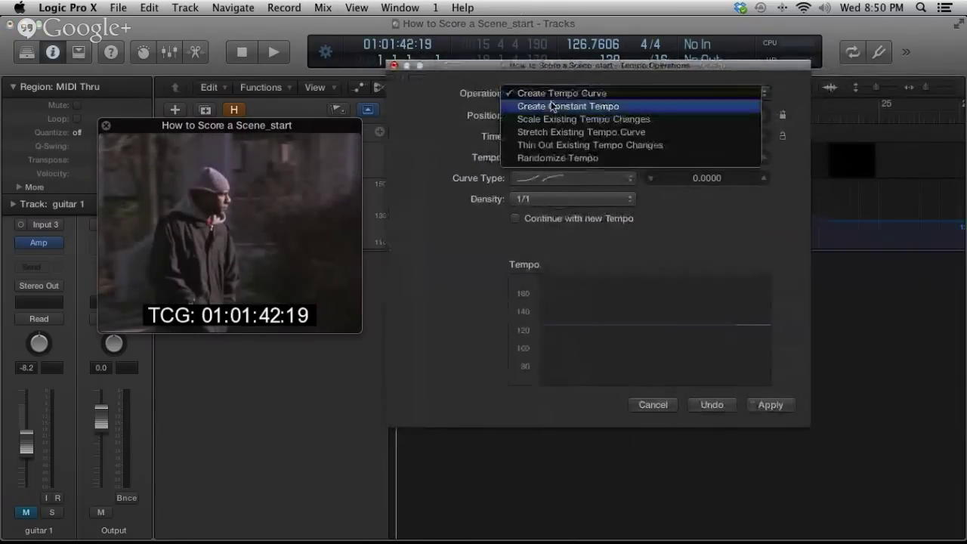
click(552, 108)
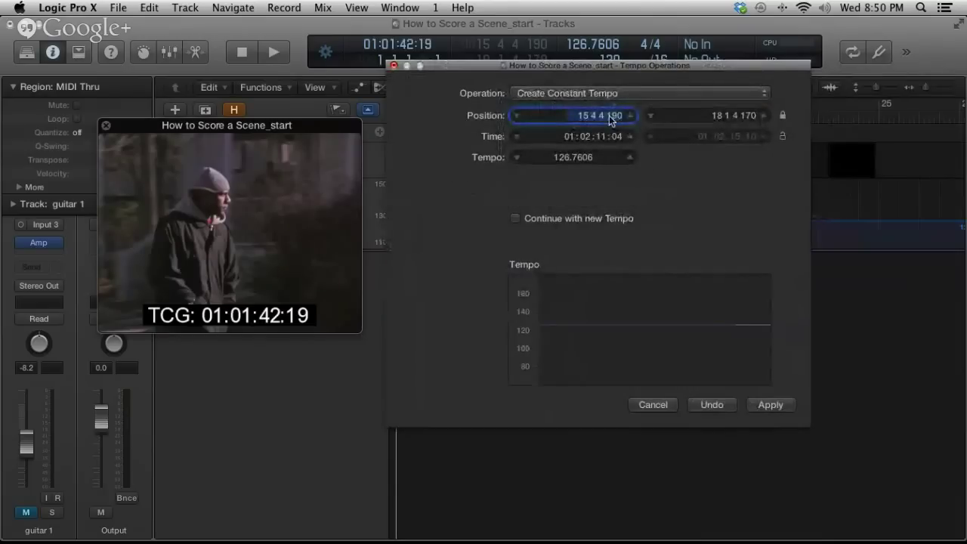
text(1)
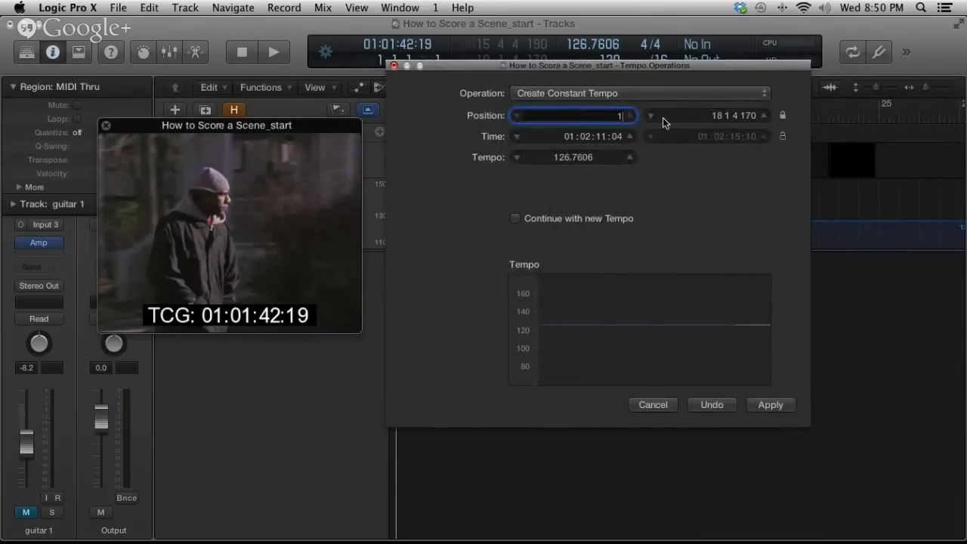
click(691, 119)
text(16)
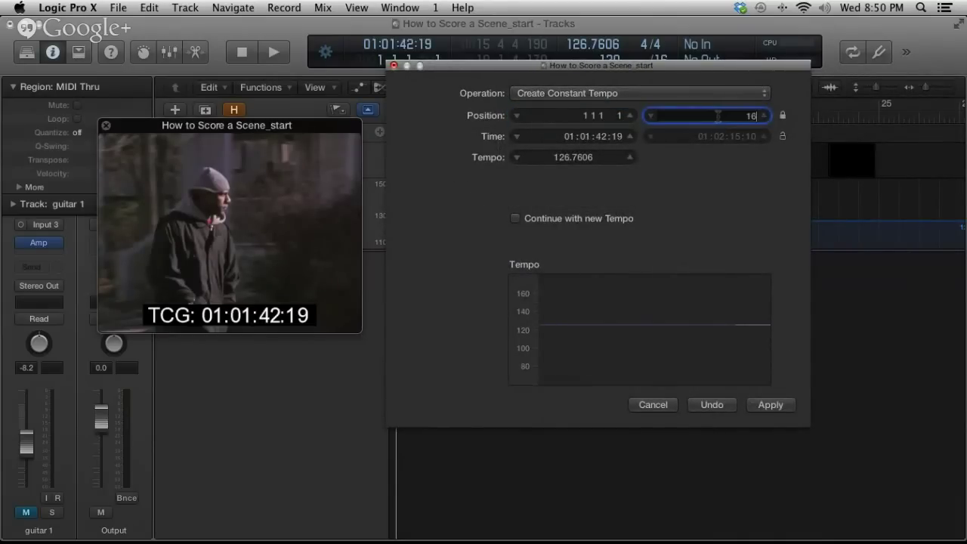
key(Tab)
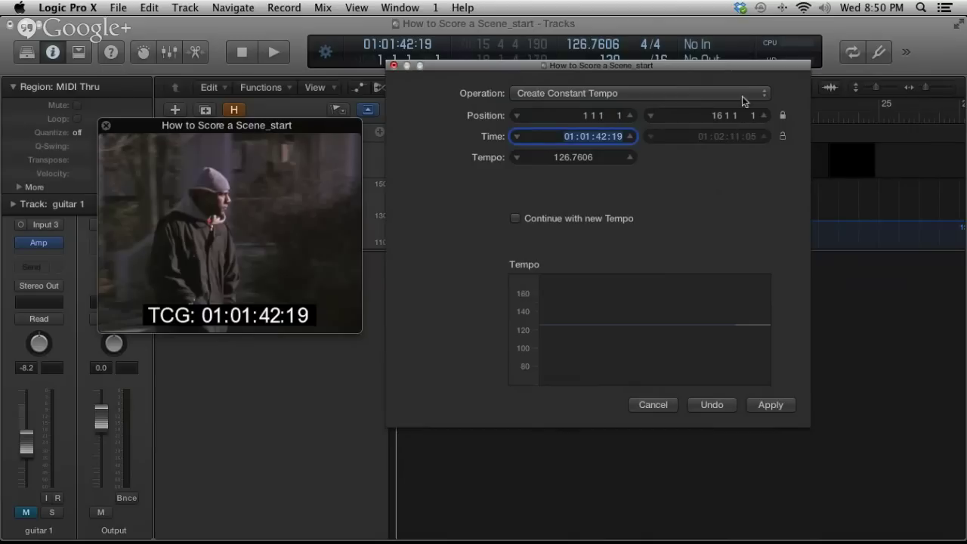
- Compare the constant tempo's end time with the CUT MS Cop time on Keynote slide 11, and cancel the tempo operation in Logic Pro X
drag(745, 65, 790, 125)
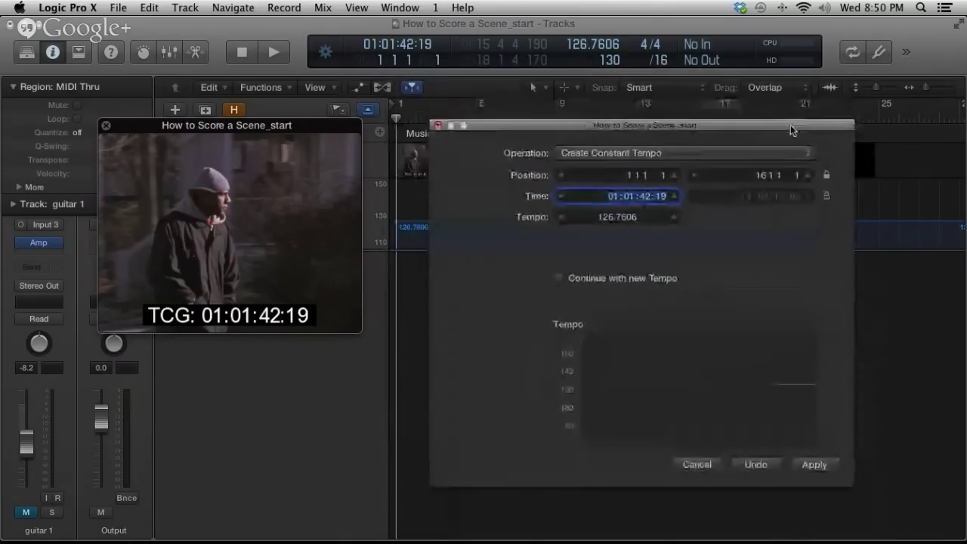
click(782, 198)
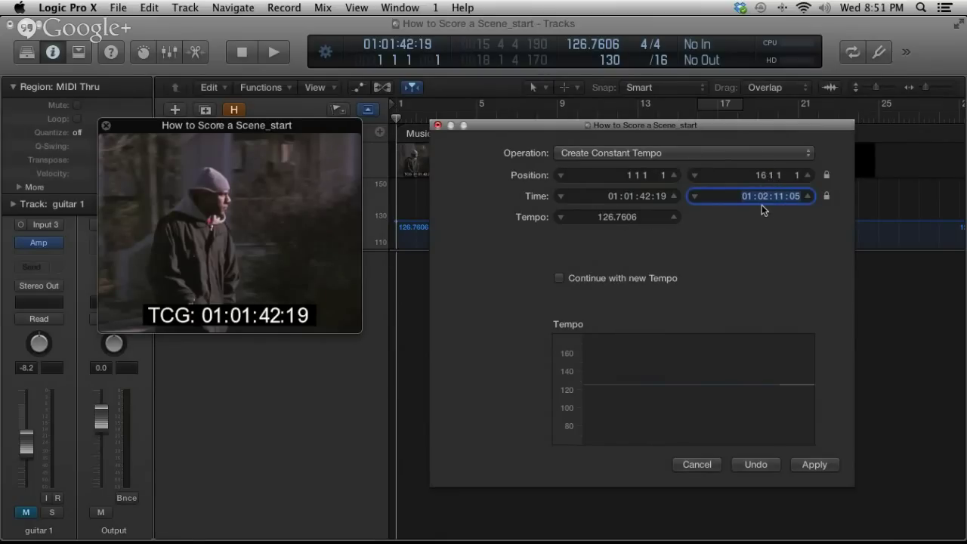
key(super+Tab)
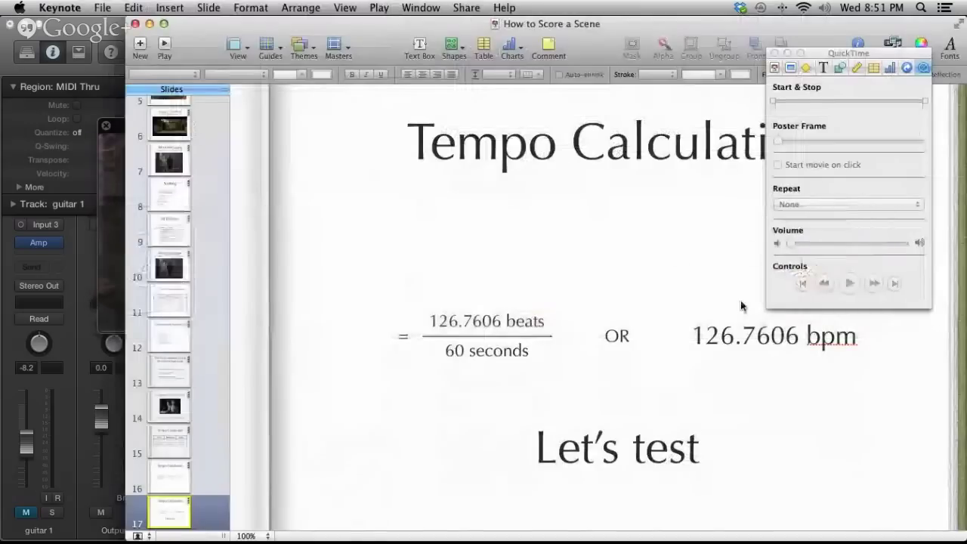
click(187, 296)
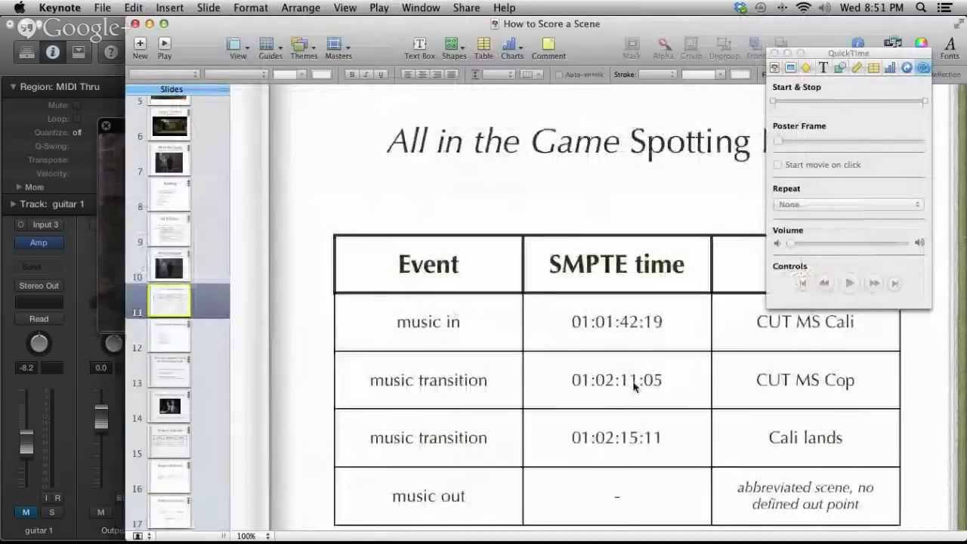
key(super+Tab)
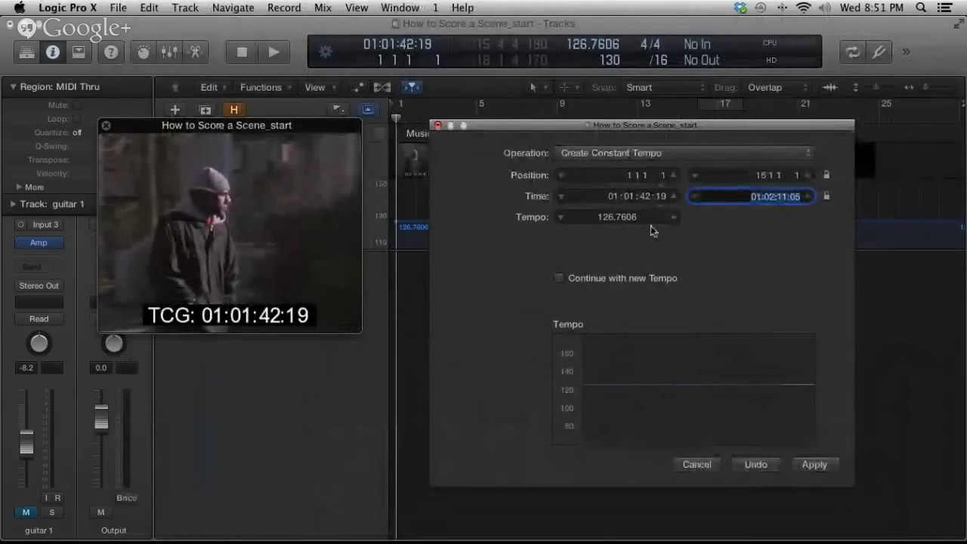
click(633, 217)
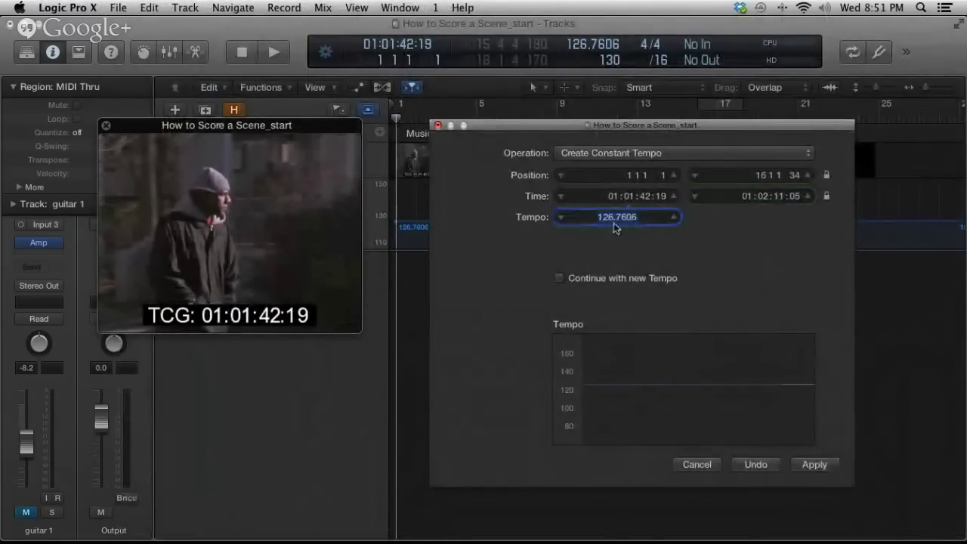
click(706, 464)
- Place the playhead on bar 16 and examine closely how the "CUT MS cop" marker lines up with the downbeat
click(698, 119)
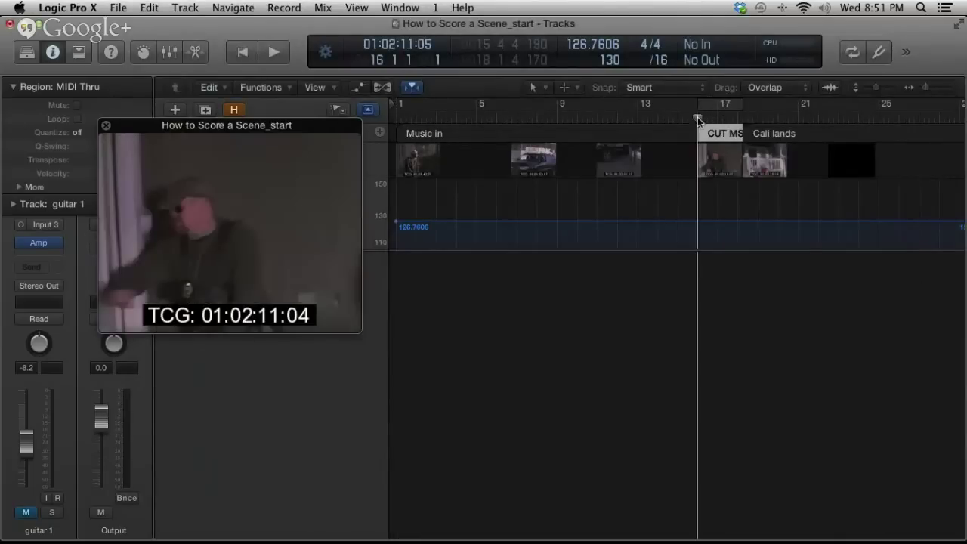
key(super+Right)
key(super+Right)
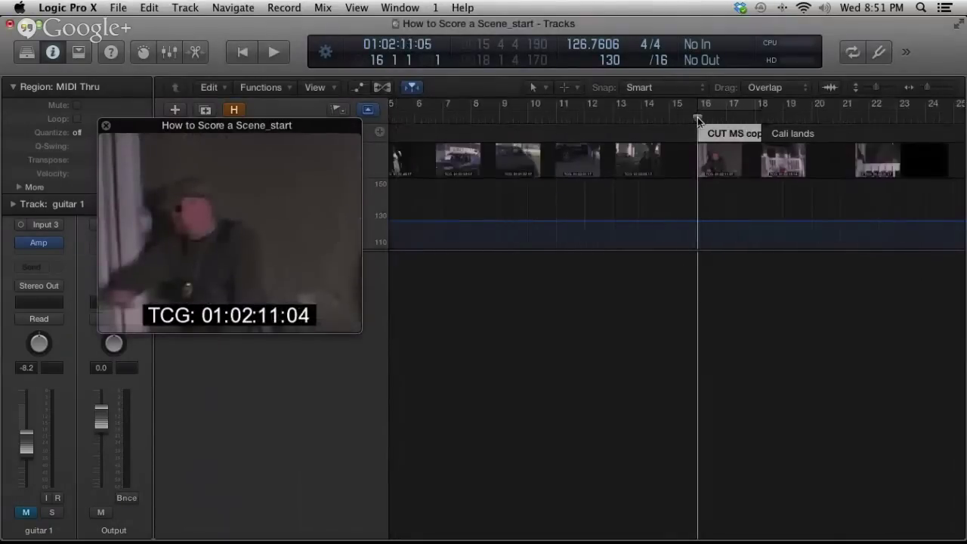
key(super+Right)
key(super+Right)
key(super+Right)
key(super+Right)
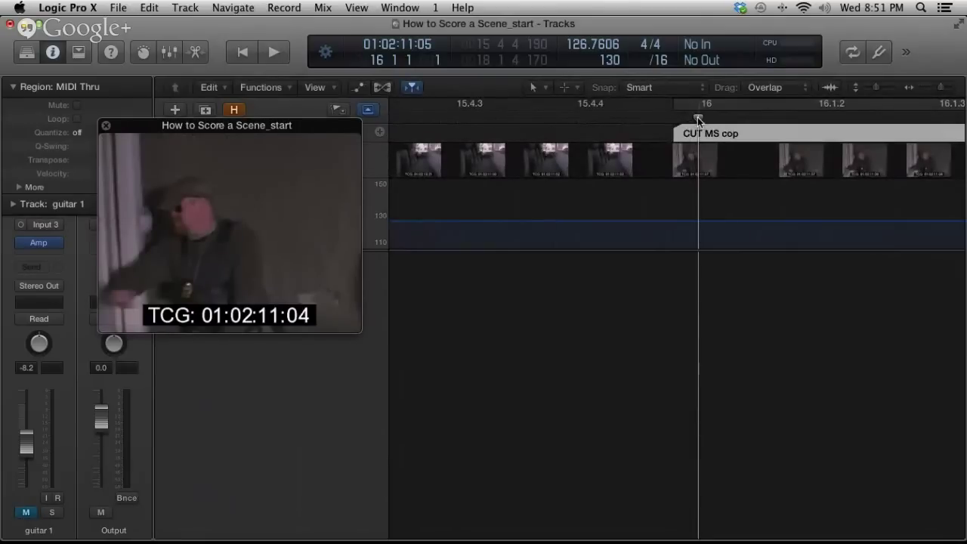
key(super+Left)
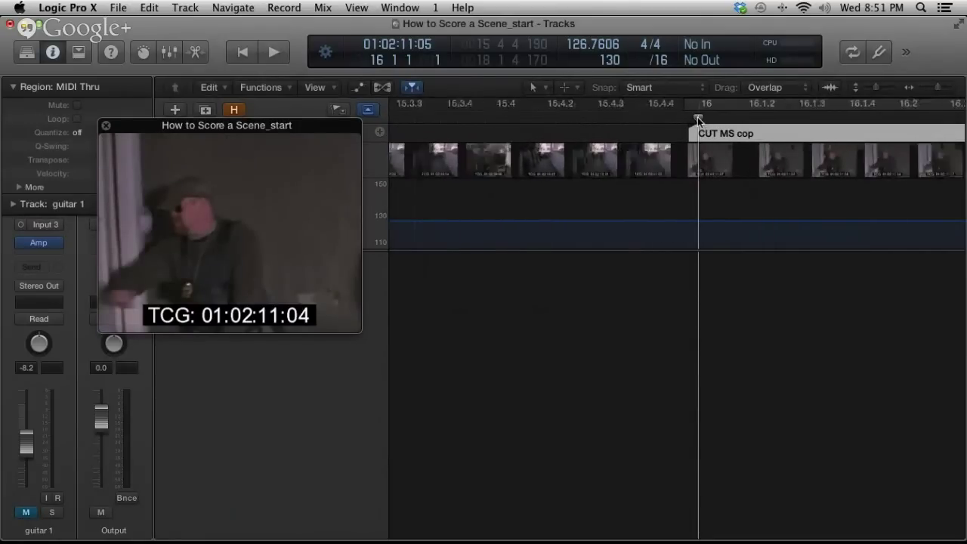
key(super+Left)
key(super+Left)
key(super+Left)
key(super+Left)
key(super+Left)
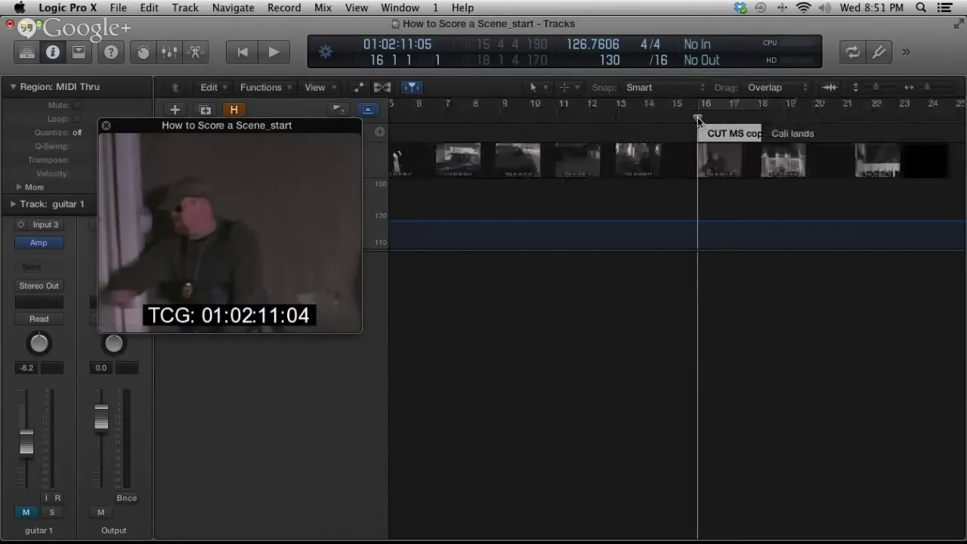
key(super+Left)
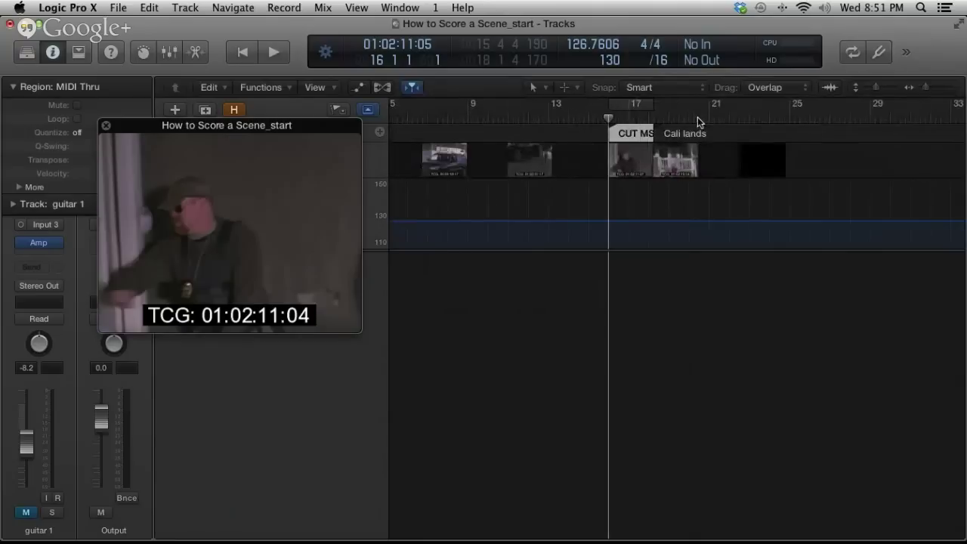
- Move the movie window over the tracks area and play the scene from bar 15 past the "CUT MS cop" marker
key(Return)
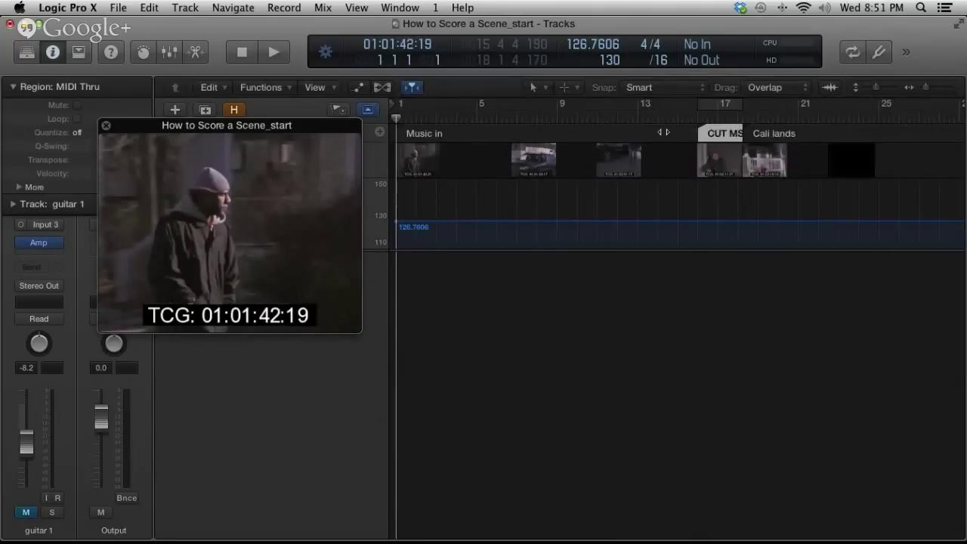
mouse_move(337, 128)
mouse_down()
mouse_move(588, 303)
mouse_move(635, 162)
mouse_up()
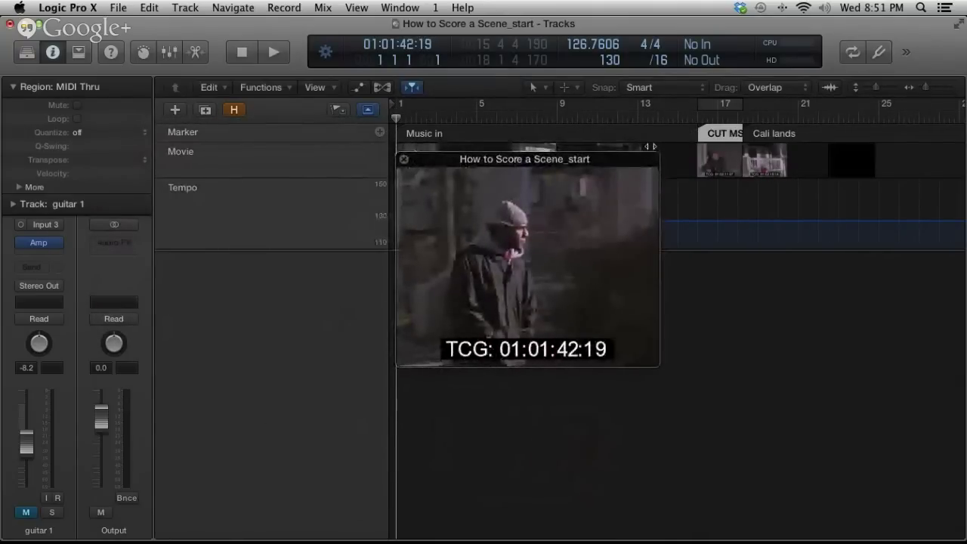
click(677, 121)
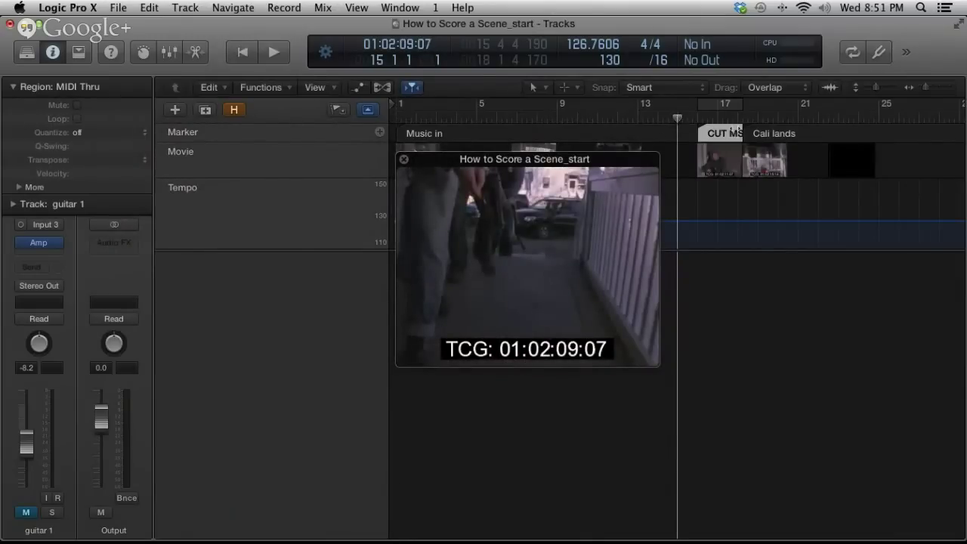
key(space)
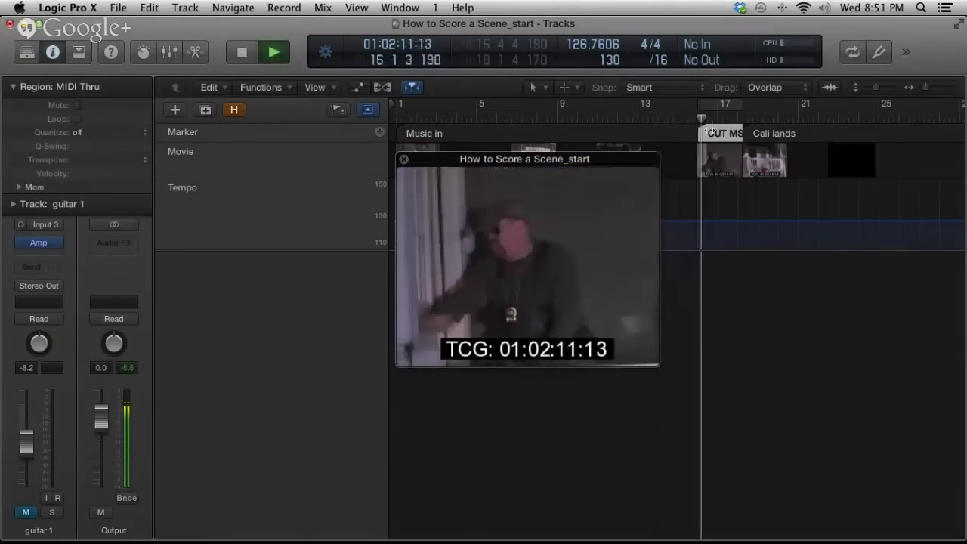
key(space)
- Return to the start, enlarge the timeline around bar 16, and place the playhead at the beginning of the "CUT MS cop" marker
key(Return)
key(super+Left)
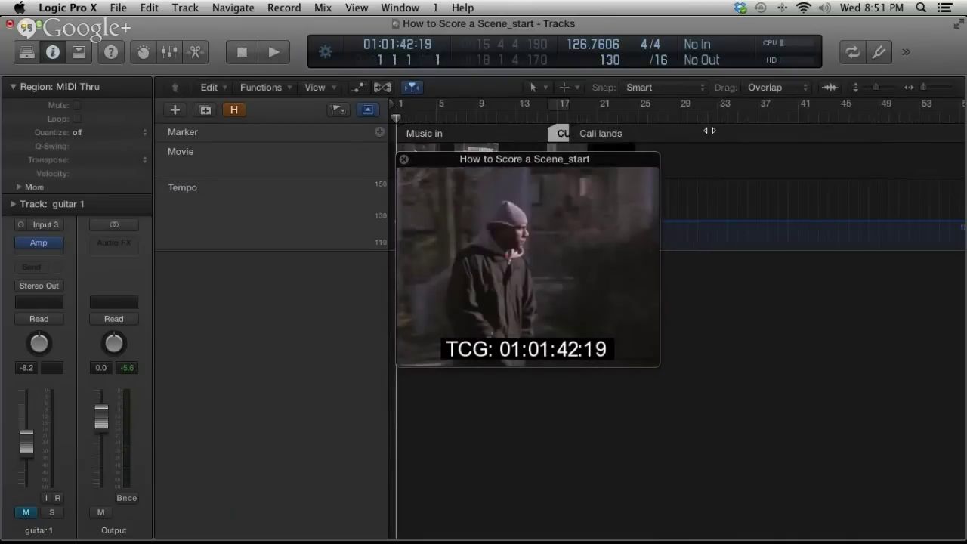
key(super+Right)
key(super+Right)
key(super+Right)
key(super+Right)
key(super+Right)
key(super+Right)
key(super+Right)
key(super+Right)
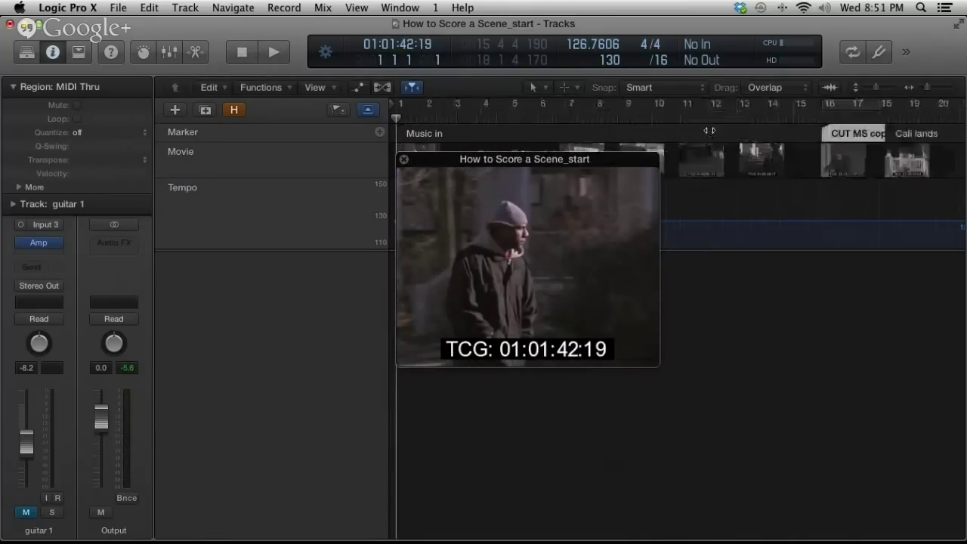
scroll(704, 131, right, 5)
scroll(702, 128, right, 5)
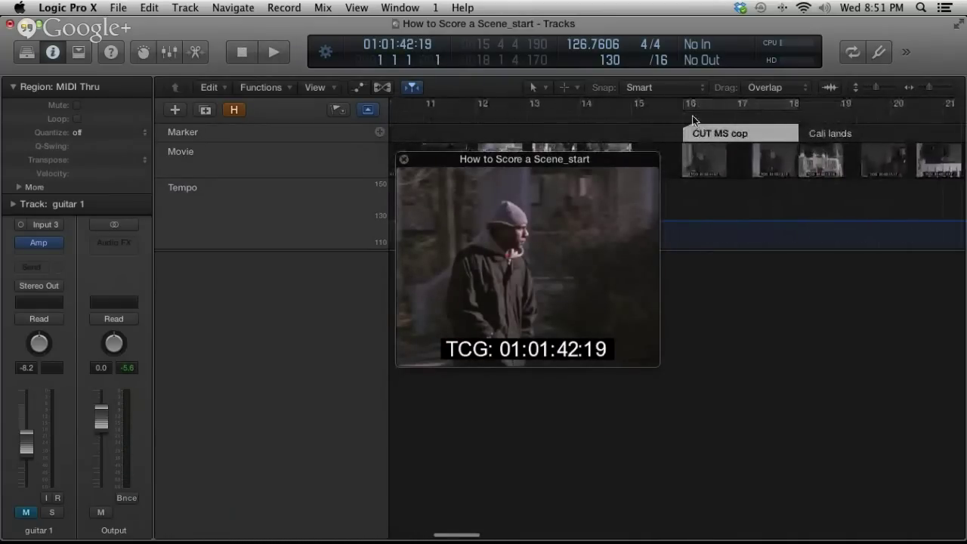
click(682, 116)
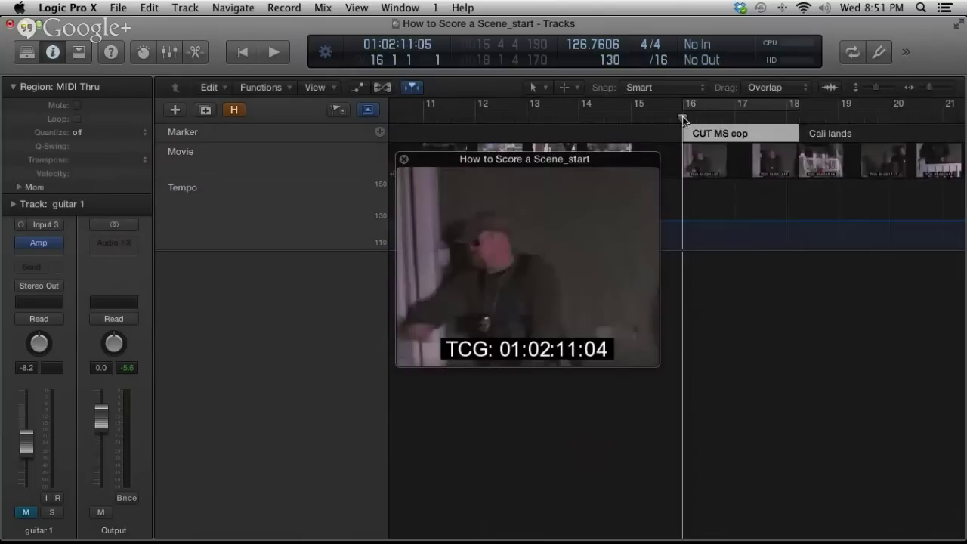
- Move the movie window off the marker and movie tracks and place the playhead at the start of the "Cali lands" marker
key(super+Right)
key(super+Right)
scroll(829, 410, right, 5)
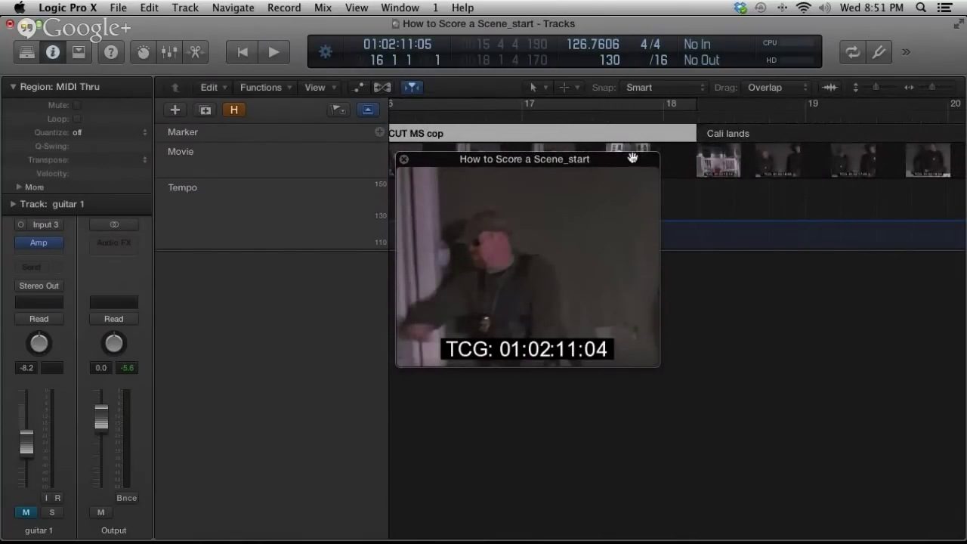
drag(631, 159, 479, 217)
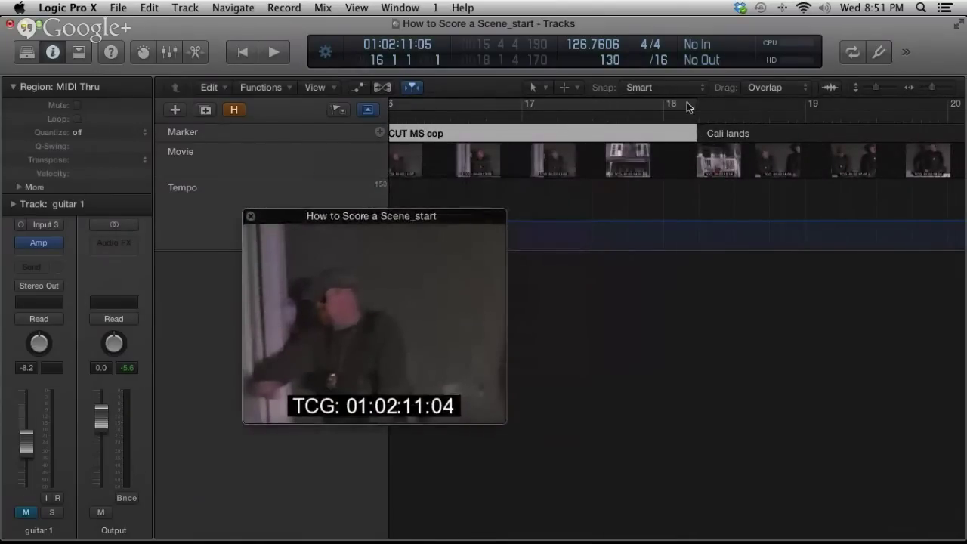
click(699, 120)
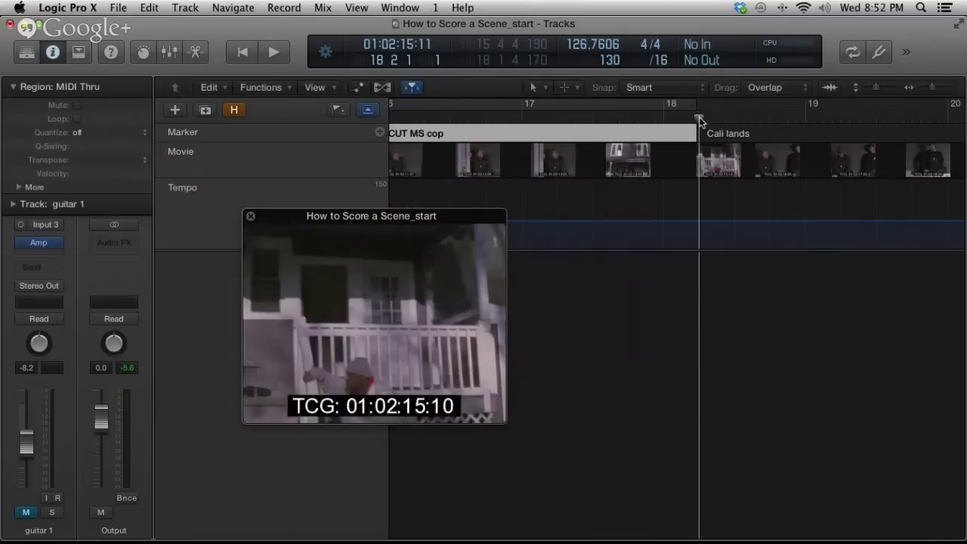
- Examine closely how the start of the "Cali lands" marker lines up with beat 2 of bar 18
key(super+Right)
key(super+Right)
key(super+Right)
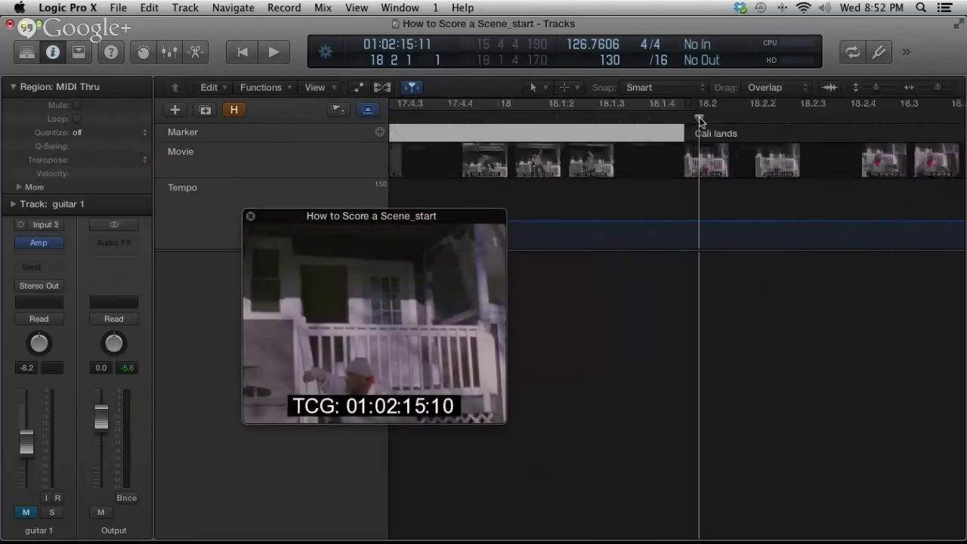
key(super+Left)
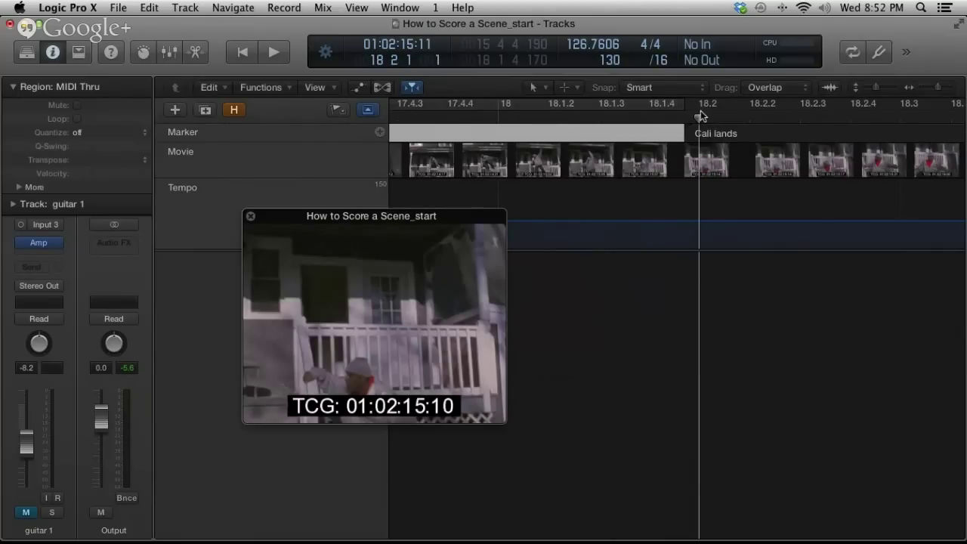
key(super+Left)
key(super+Left)
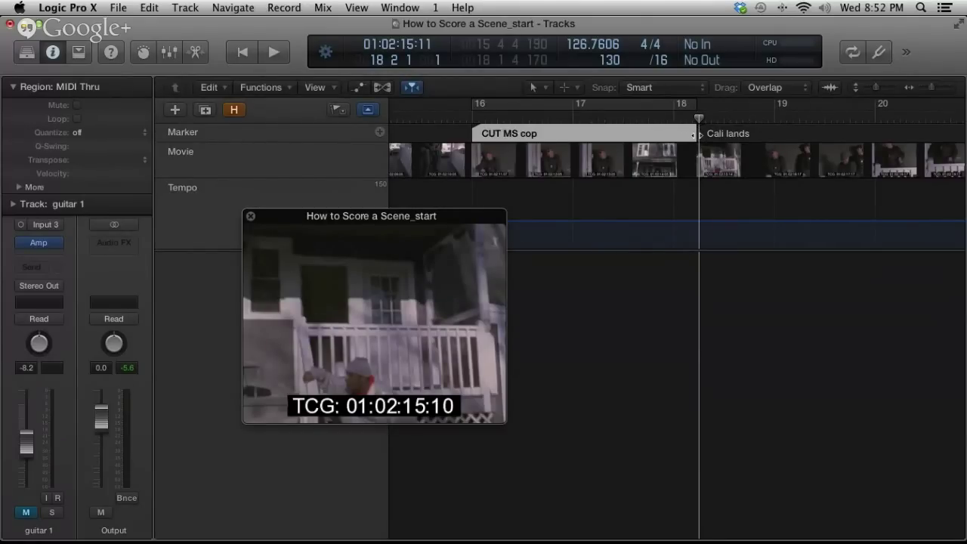
key(super+Right)
key(super+Right)
key(super+Right)
key(super+Right)
key(super+Left)
key(super+Left)
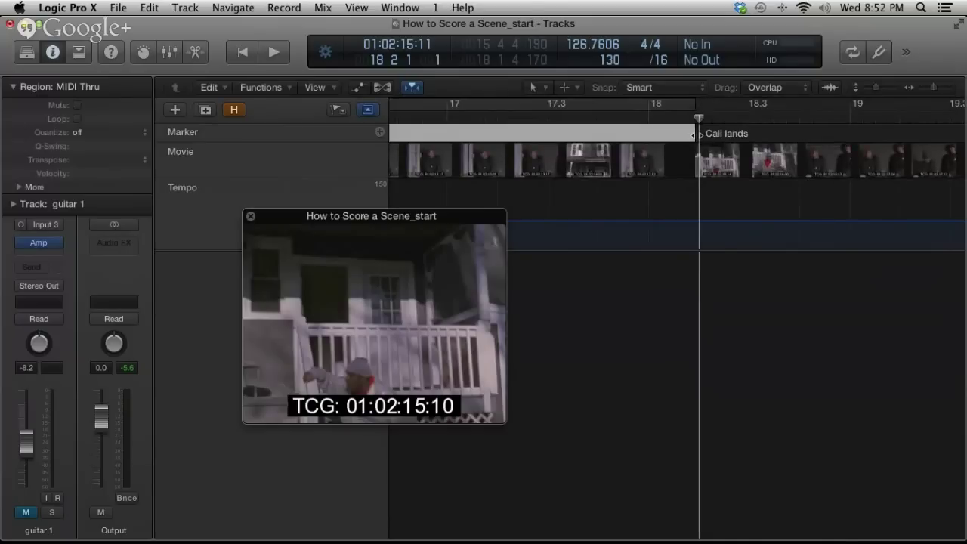
- Change the time signature to 5/4 at bar 17 and back to 4/4 at bar 18
key(comma)
key(comma)
key(super+Left)
key(super+Left)
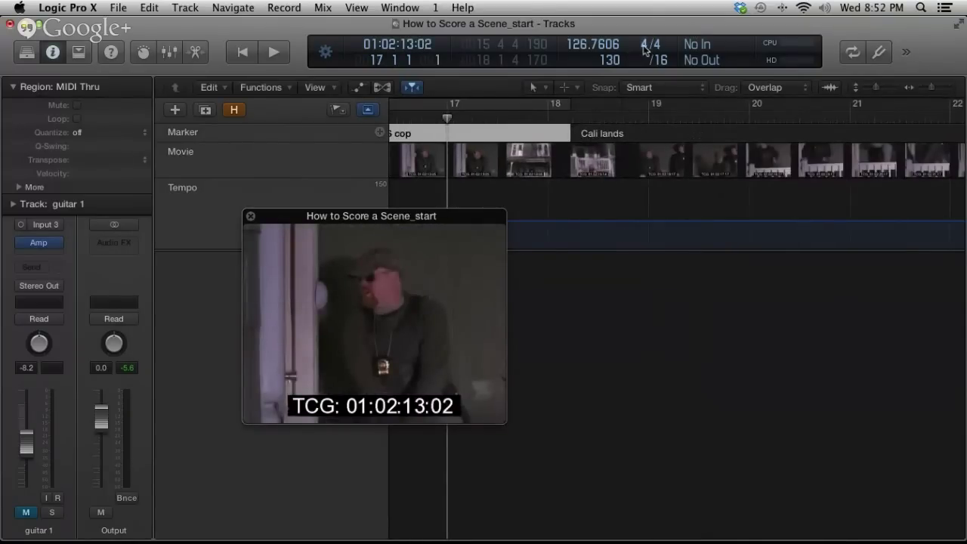
drag(644, 49, 644, 43)
key(period)
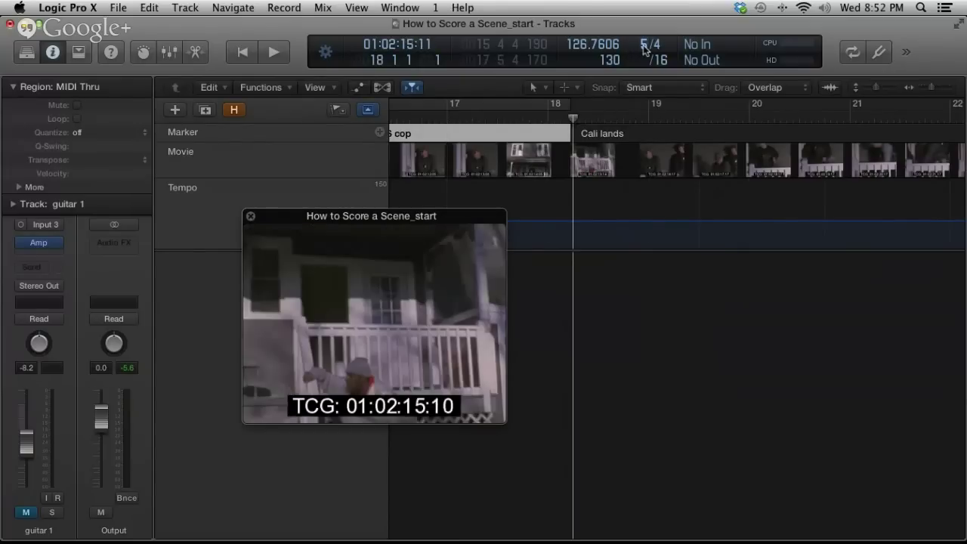
drag(646, 49, 646, 49)
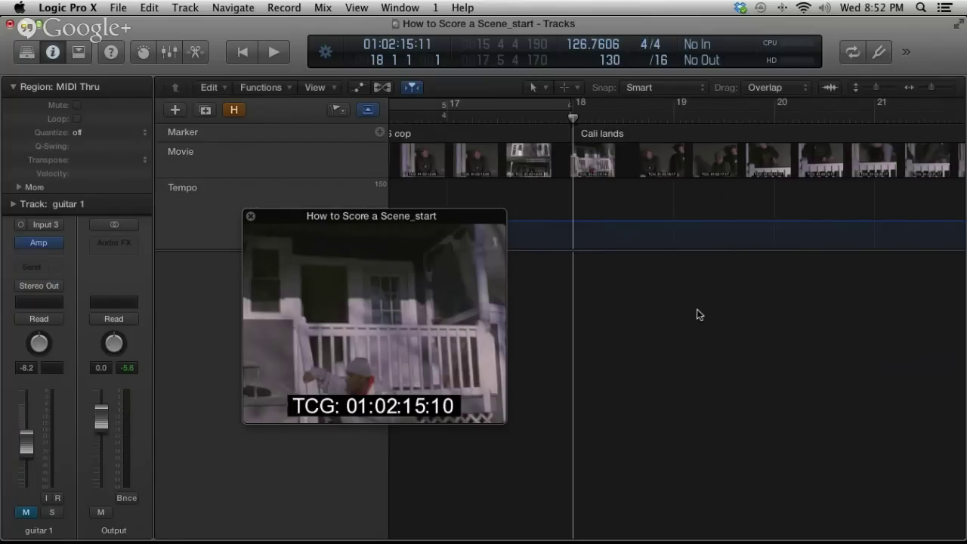
- Examine closely how the "Cali lands" marker lines up with the downbeat of bar 18
key(super+Right)
key(super+Right)
key(super+Right)
key(super+Right)
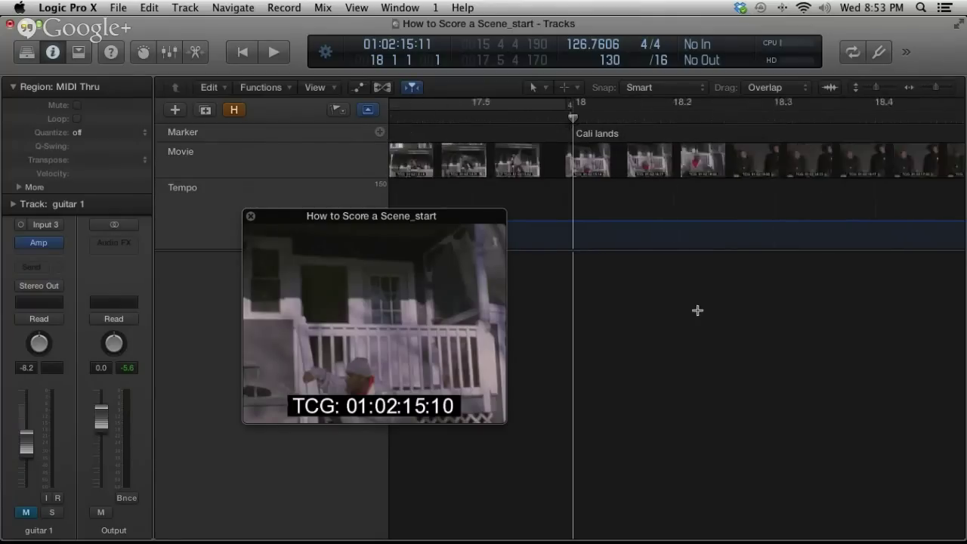
key(super+Right)
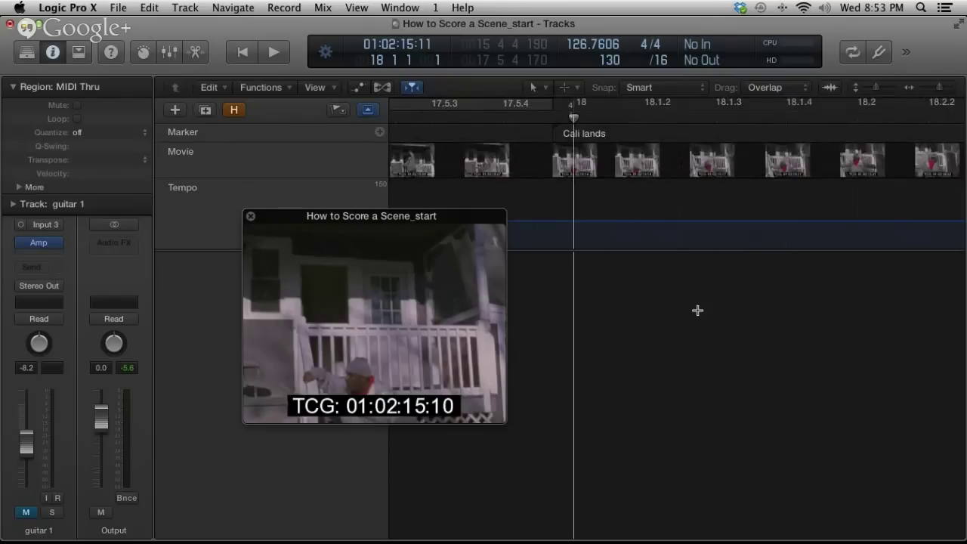
key(super+Left)
key(super+Left)
key(super+Left)
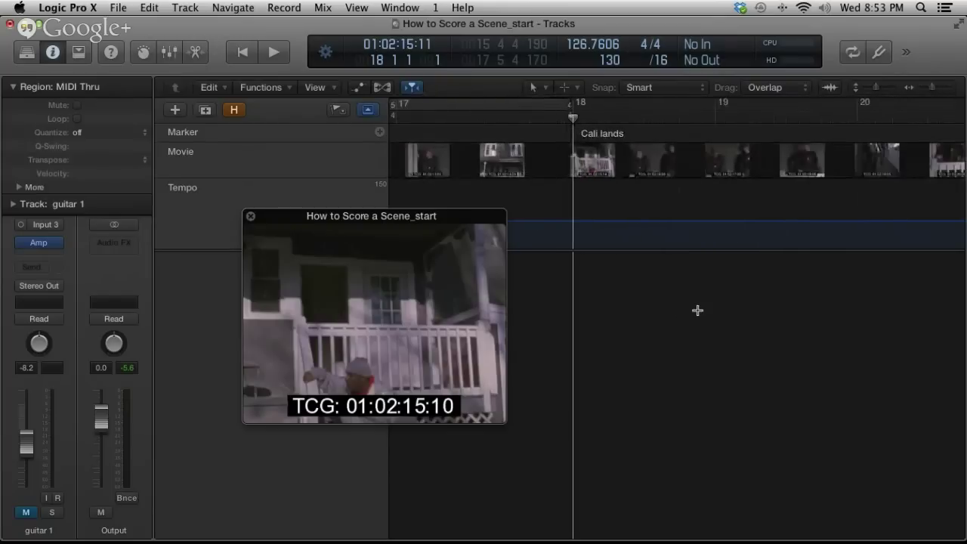
key(super+Left)
scroll(477, 165, left, 3)
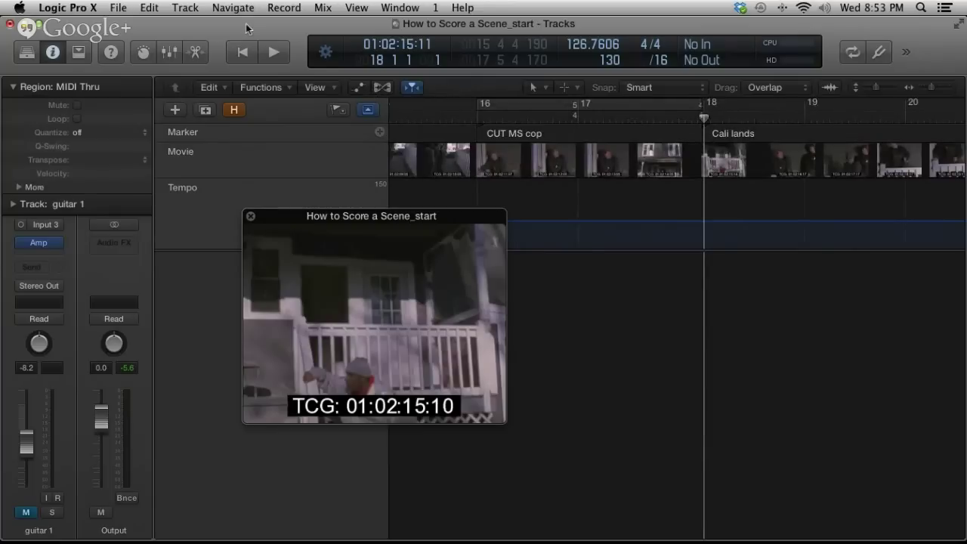
- Open the tempo operations and set the Create Constant Tempo range from bar 16 to bar 18
key(ctrl+t)
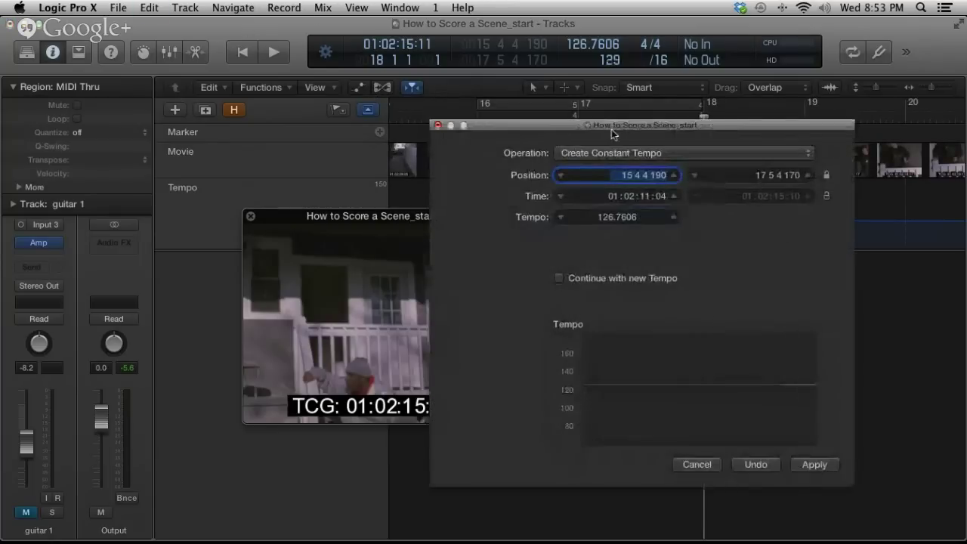
text(16)
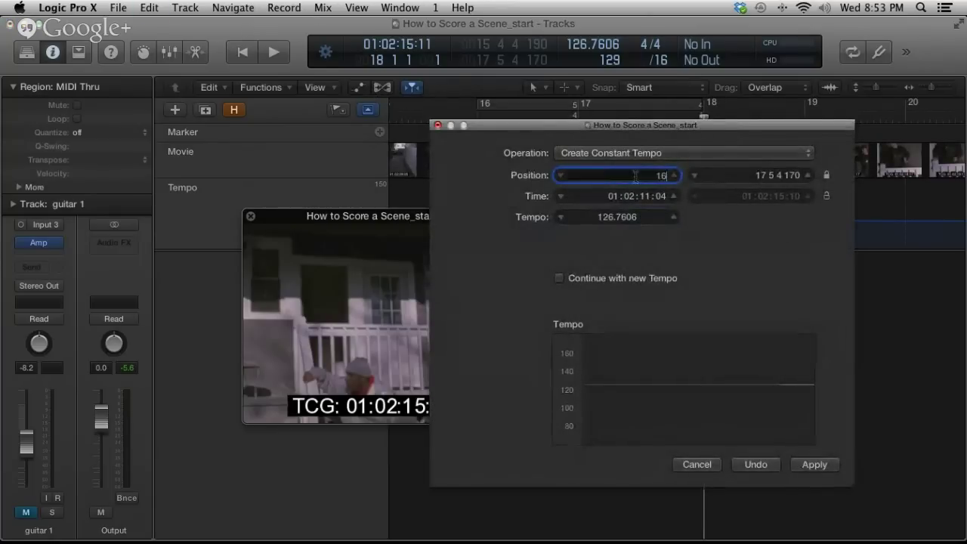
key(Tab)
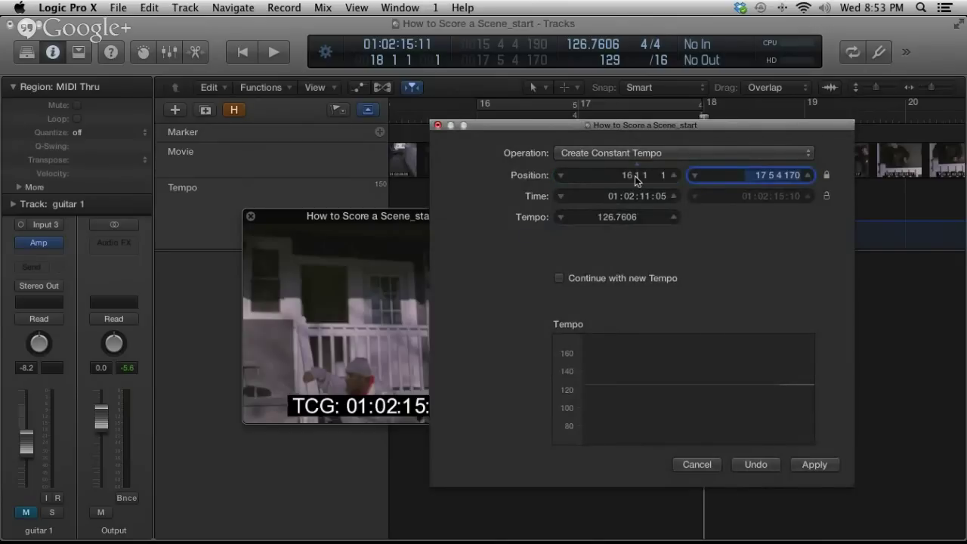
text(18)
key(Tab)
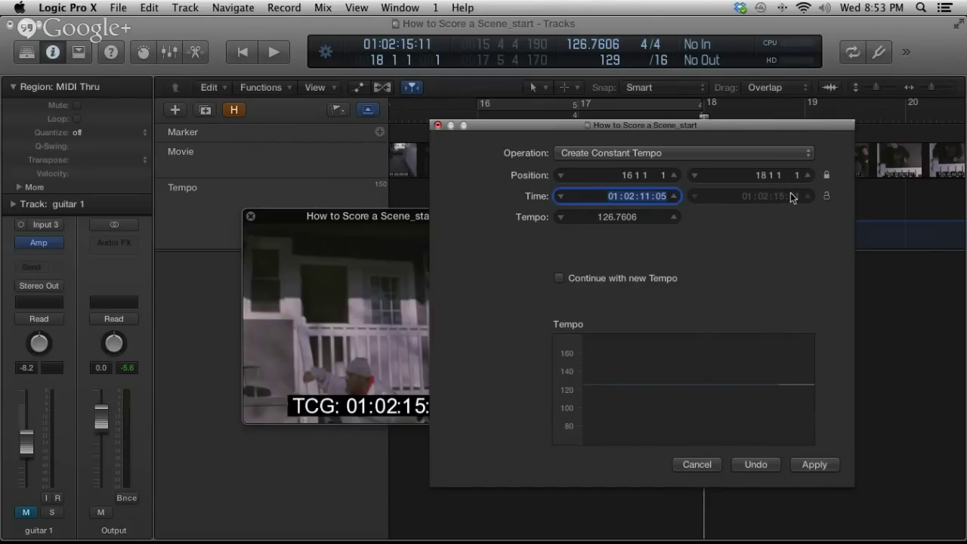
- Compare the range's end time with the Cali lands time on Keynote slide 11, and close the tempo operations in Logic Pro X
key(super+Tab)
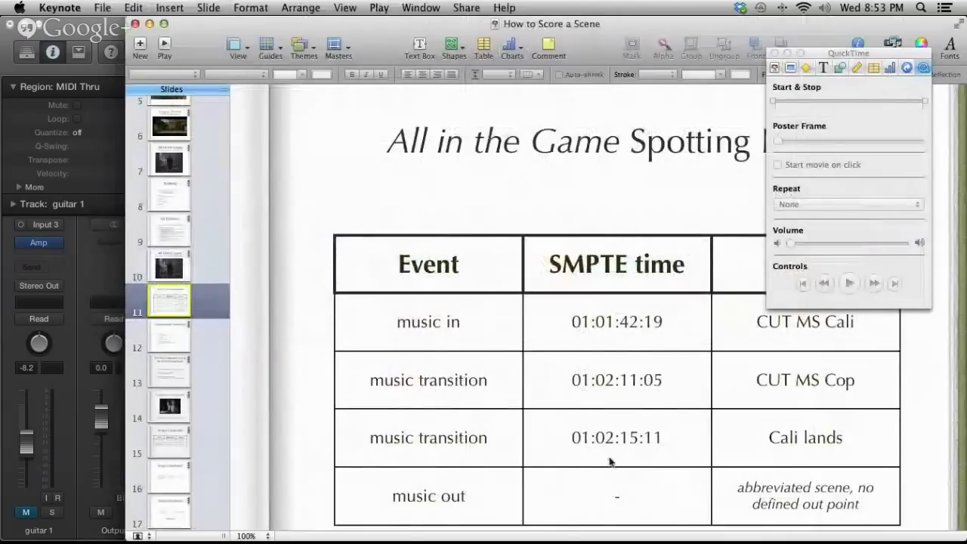
key(super+Tab)
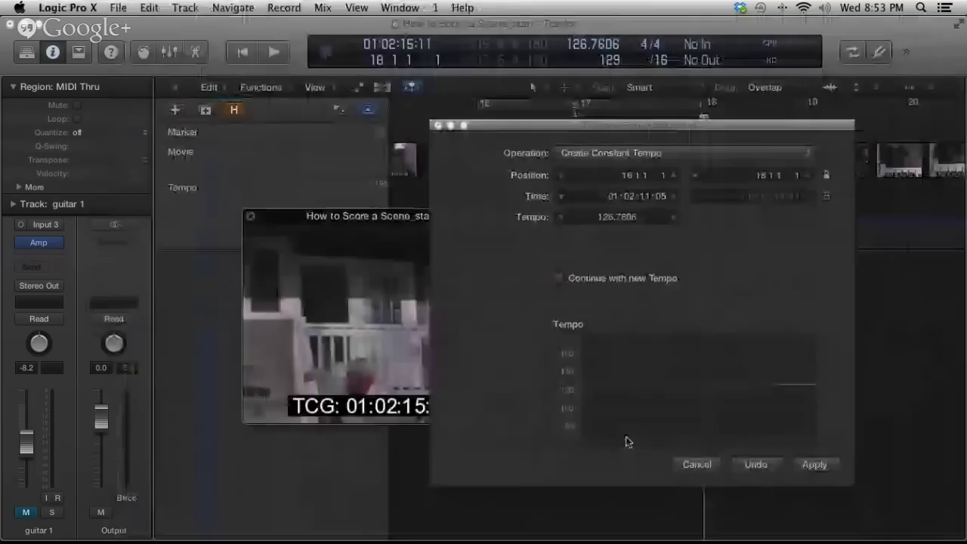
key(Tab)
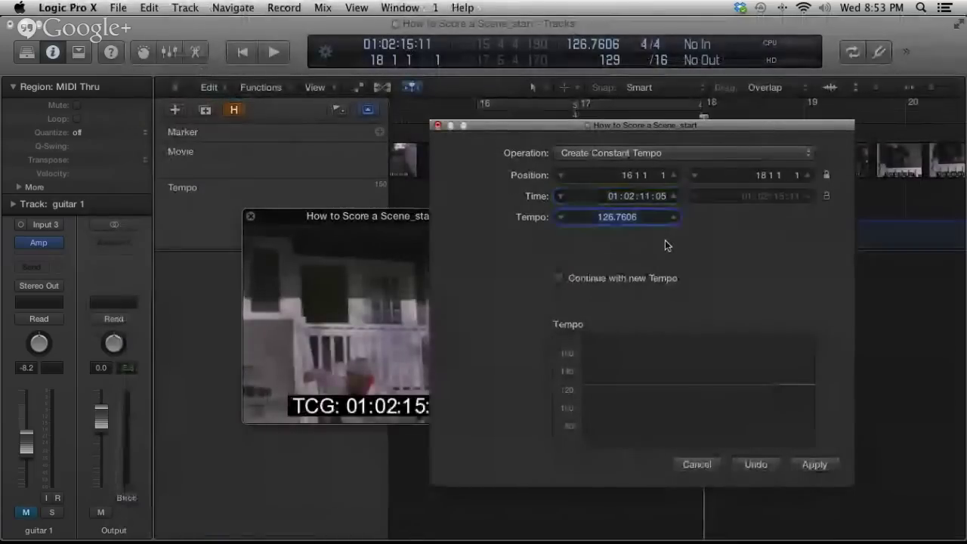
key(Return)
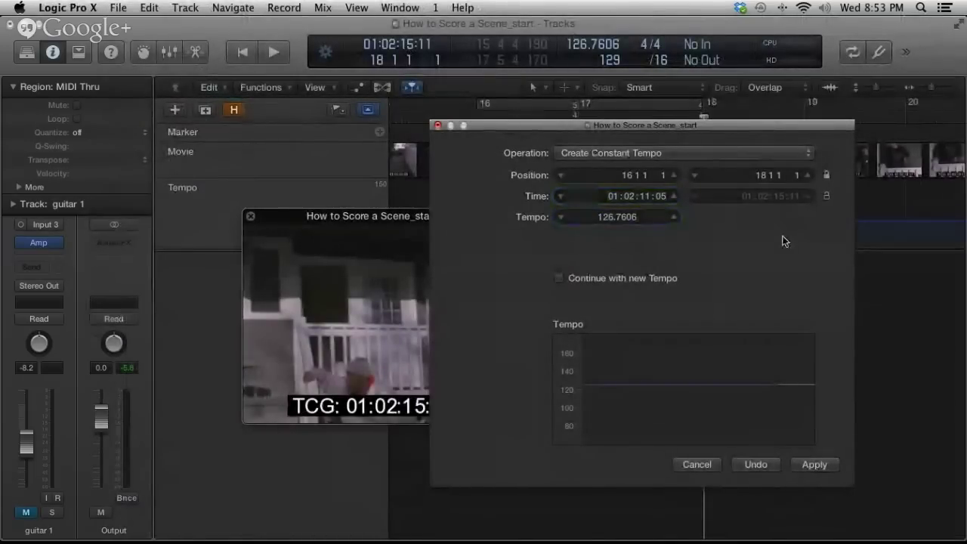
click(438, 125)
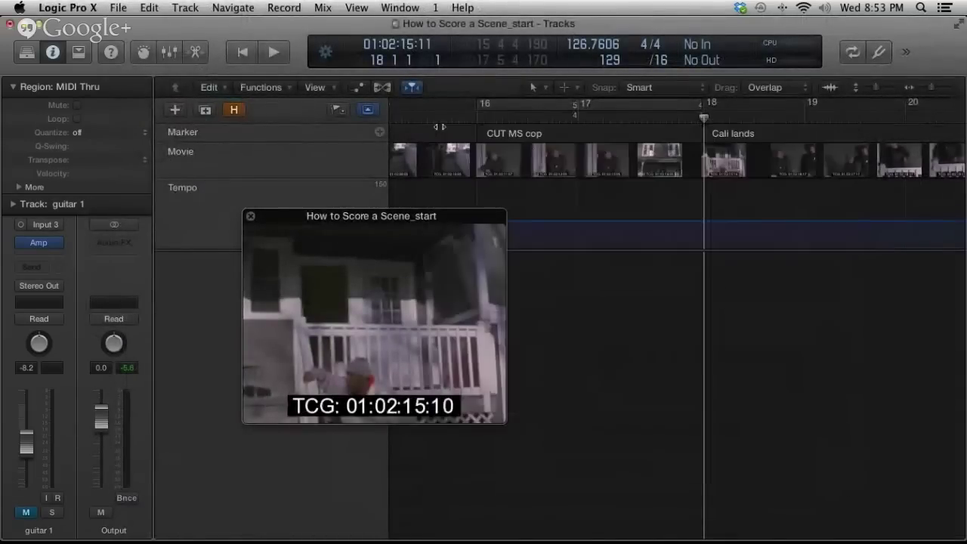
- Enlarge the timeline around bar 18 and step the playhead back and forth across the start of the "Cali lands" marker
key(super+Right)
key(super+Right)
key(super+Right)
key(super+Right)
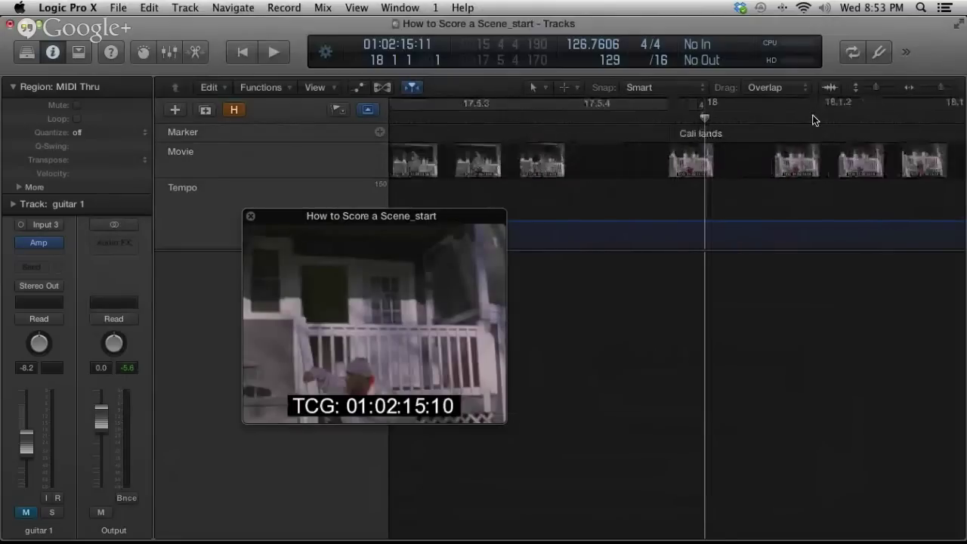
key(alt+Right)
key(alt+Left)
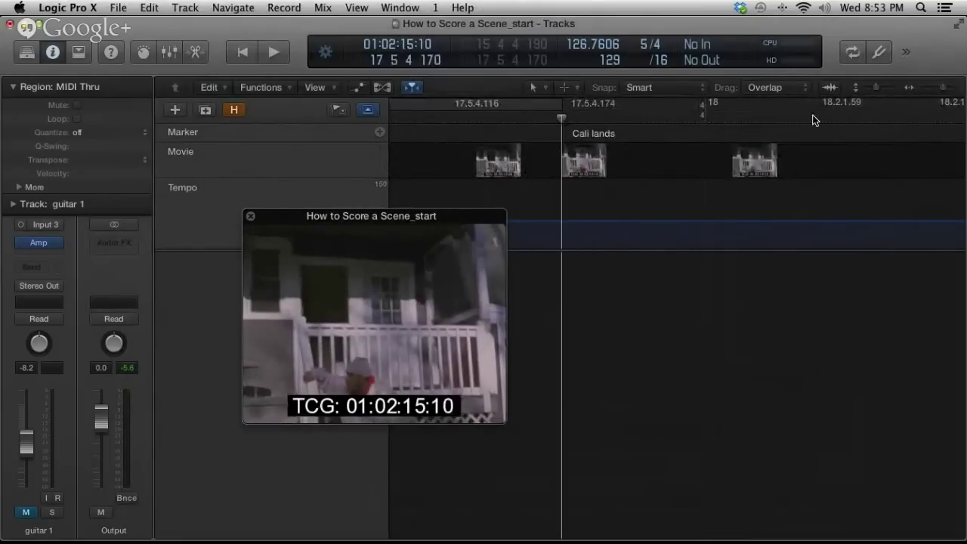
key(alt+Right)
key(alt+Left)
key(alt+Right)
- Bring all the markers into view, return the playhead to bar 16, and move the movie window below the Tempo track
key(super+Left)
key(super+Left)
key(super+Left)
key(super+Left)
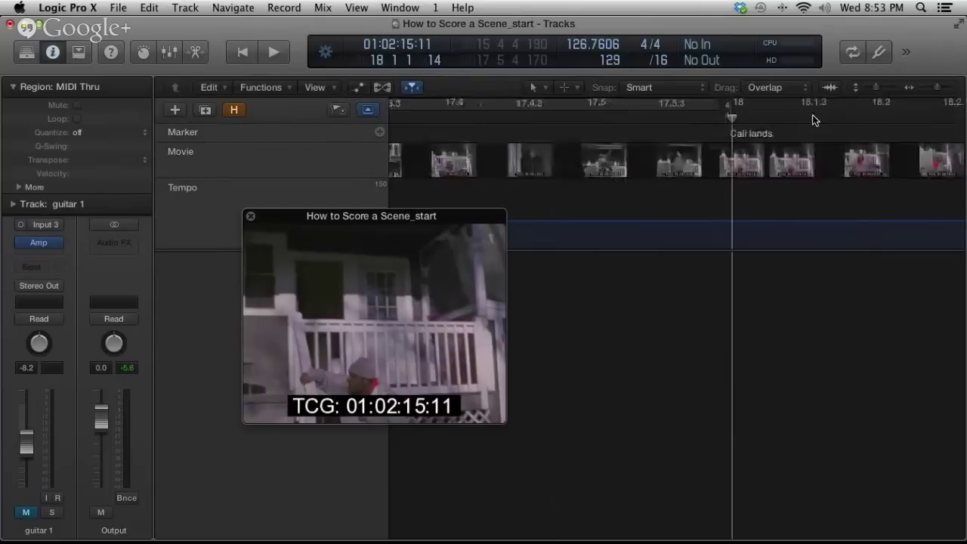
key(super+Left)
key(super+Left)
key(super+Left)
key(super+Left)
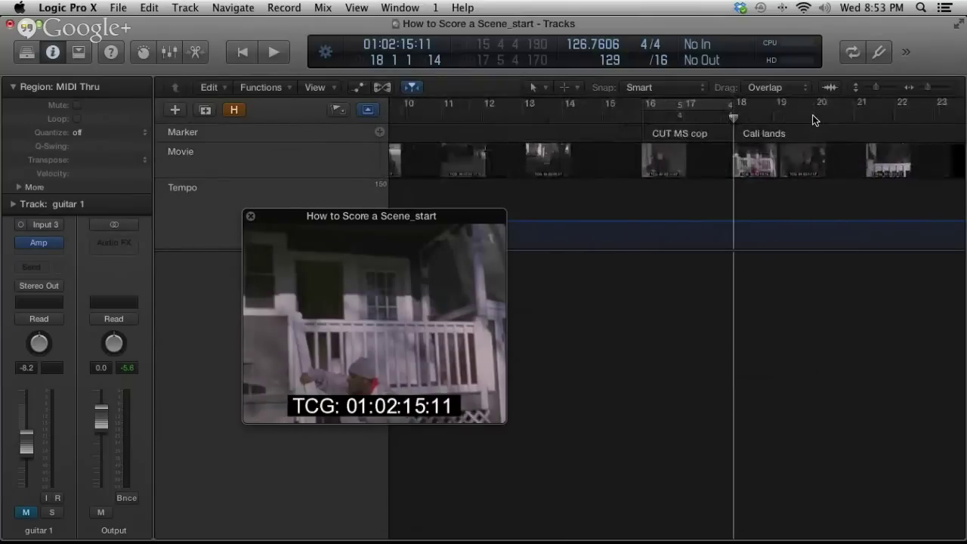
key(super+Left)
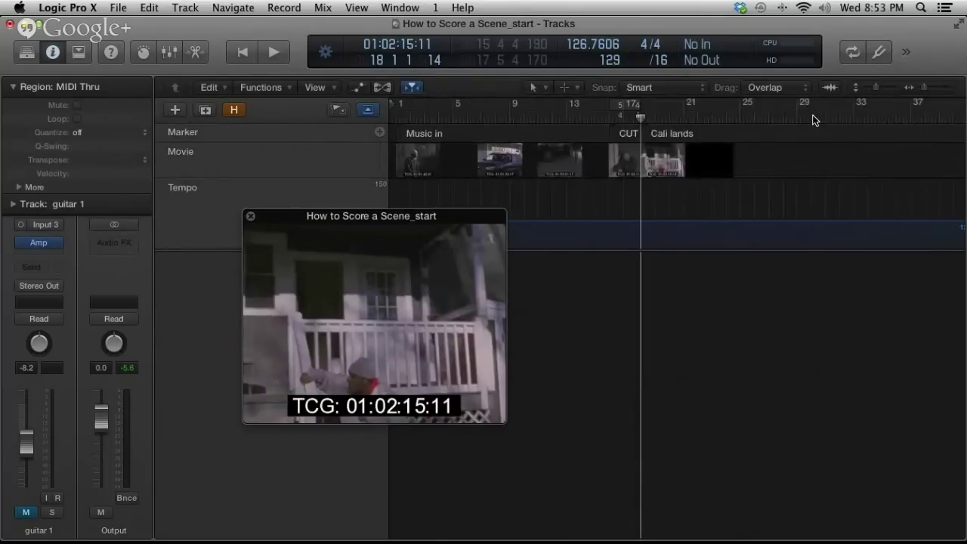
key(alt+comma)
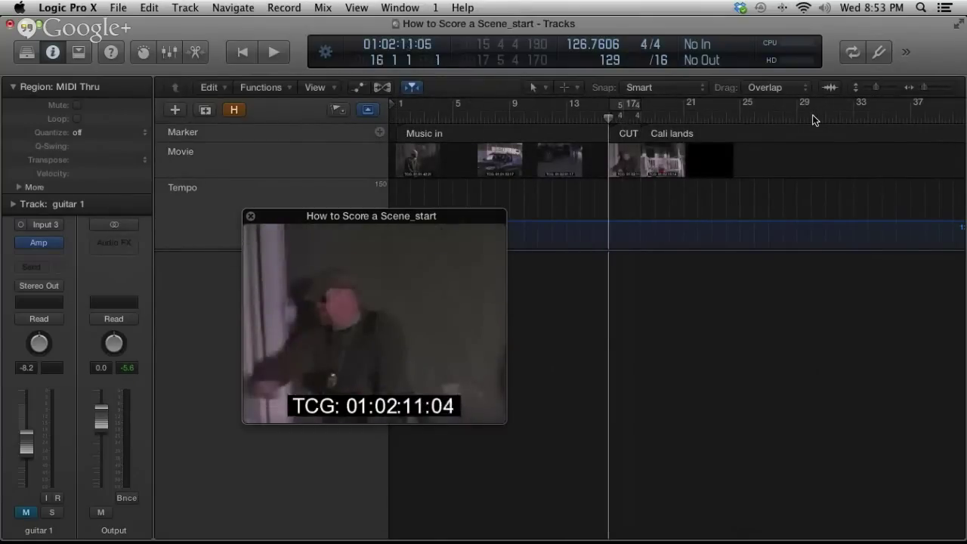
drag(403, 217, 832, 274)
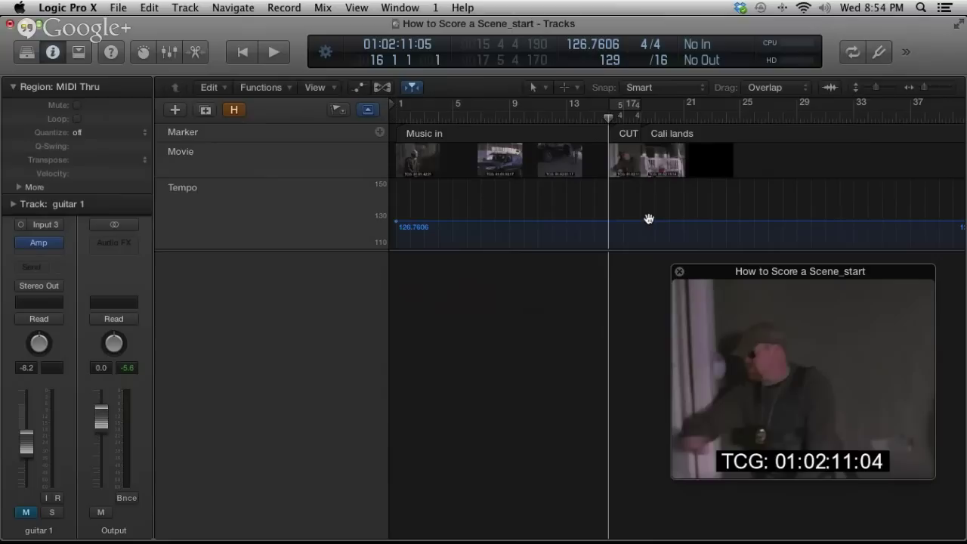
- Place the playhead on bar 18 and inspect the offset between its downbeat and the "Cali lands" marker up close
key(period)
key(period)
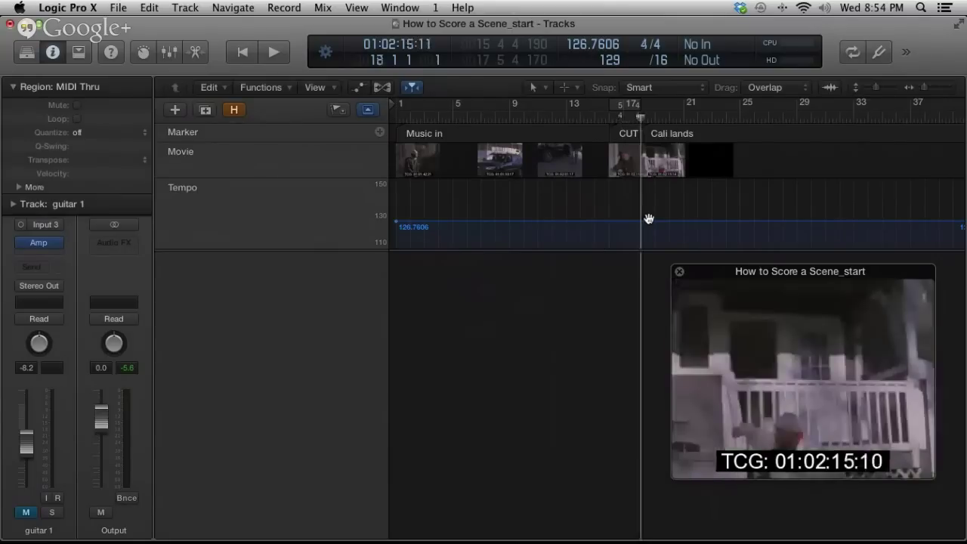
key(super+Right)
key(super+Right)
key(super+Right)
key(super+Right)
key(super+Right)
key(super+Right)
key(super+Right)
key(super+Right)
key(super+Right)
key(super+Right)
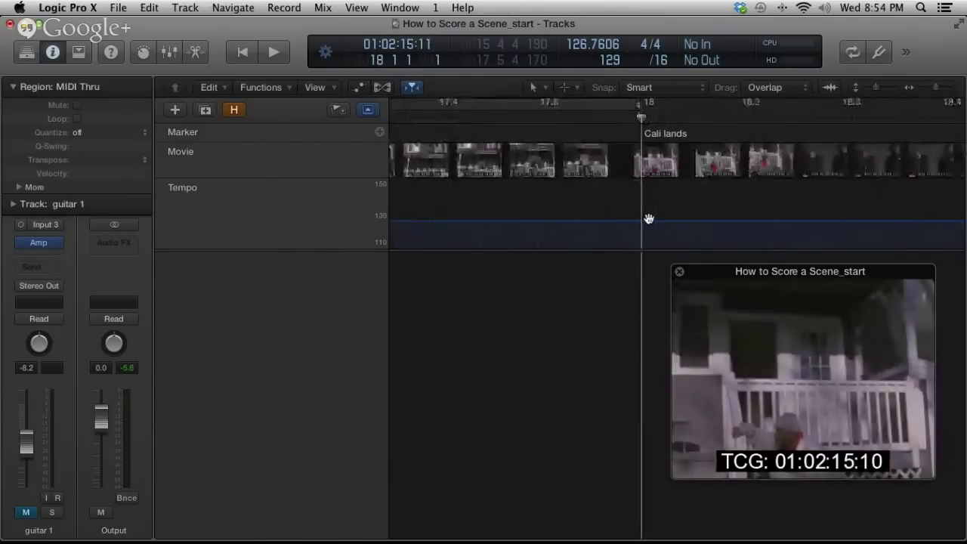
key(super+Right)
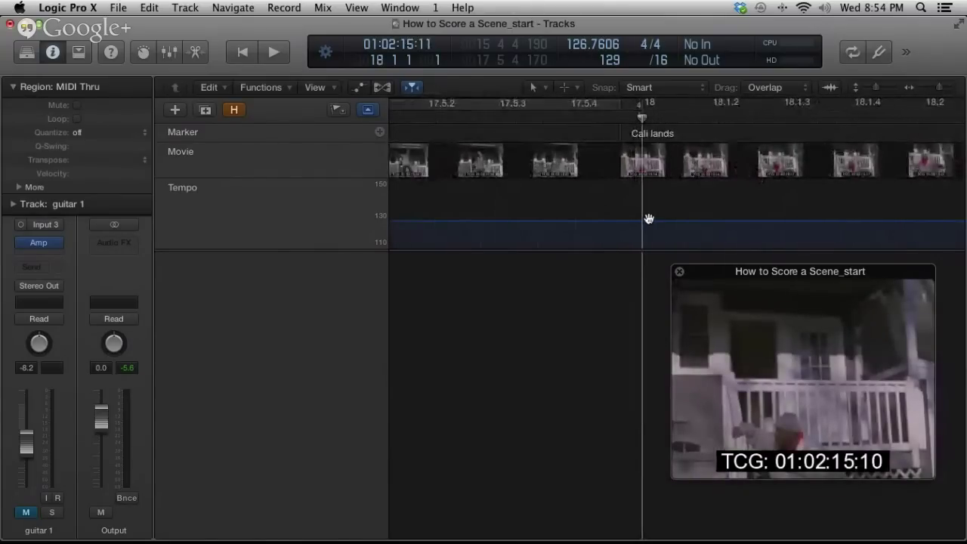
- Insert a tempo change of 132 BPM at the downbeat of bar 18 with the Pencil tool
right_click(577, 335)
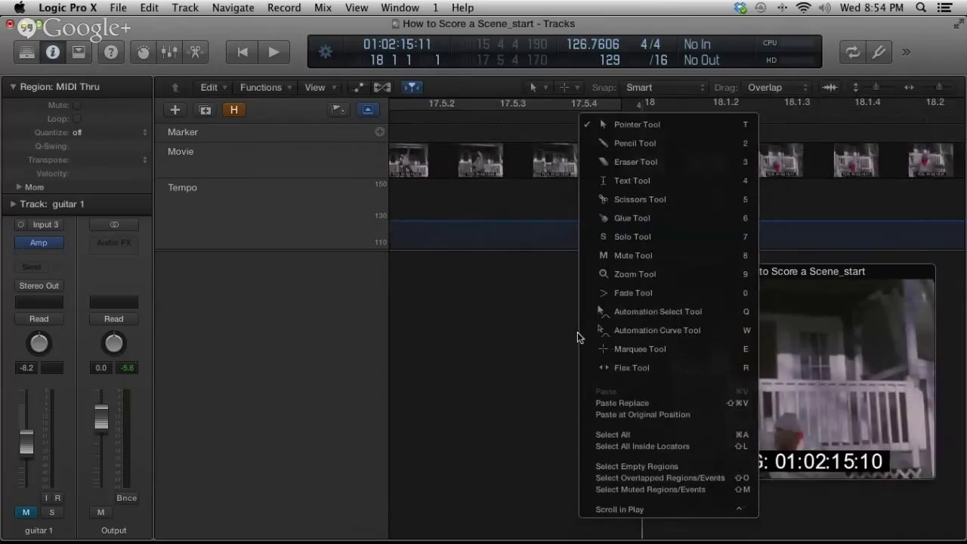
key(2)
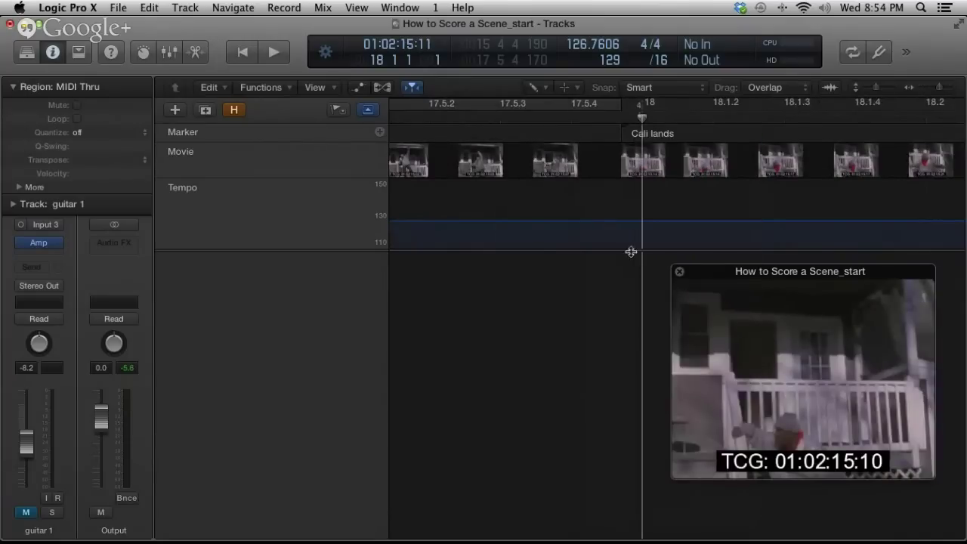
click(647, 213)
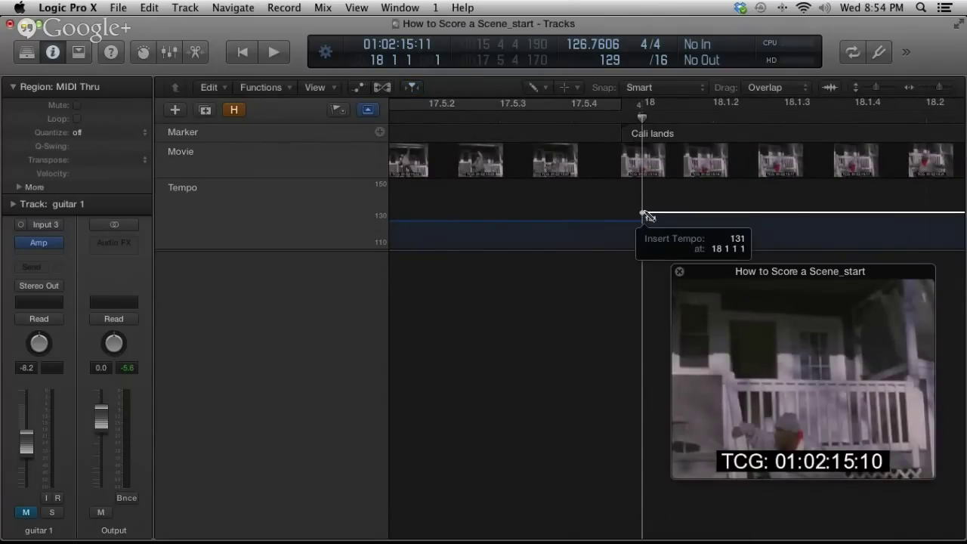
drag(647, 217, 645, 214)
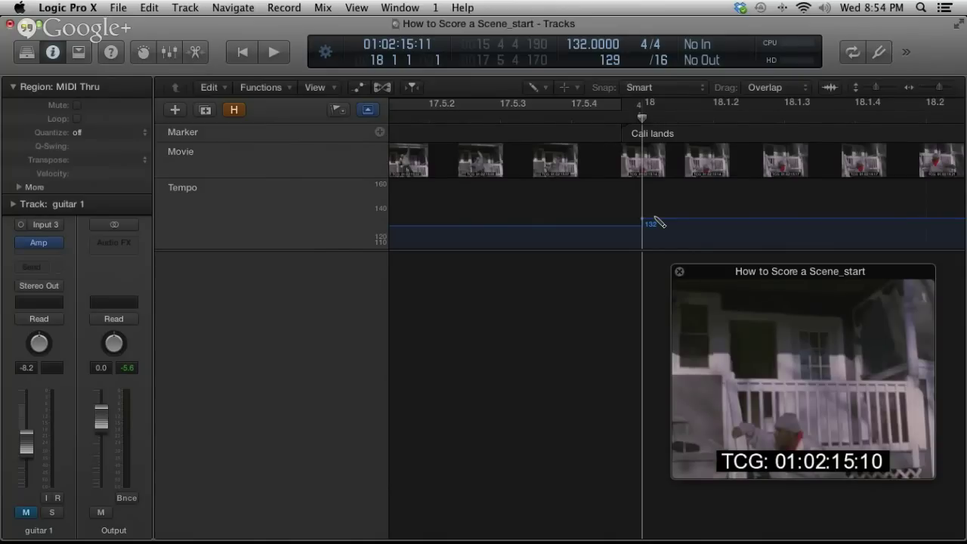
- Reveal the hidden tracks and unmute SoCal, guitar harmonics 1, Attitude Bass and guitar 1
key(super+Left)
key(super+Left)
key(super+Left)
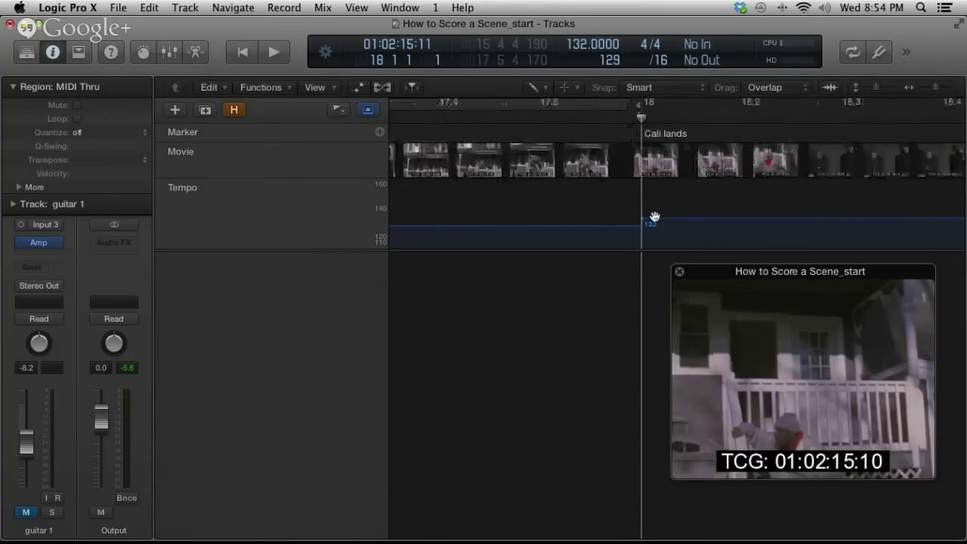
click(236, 112)
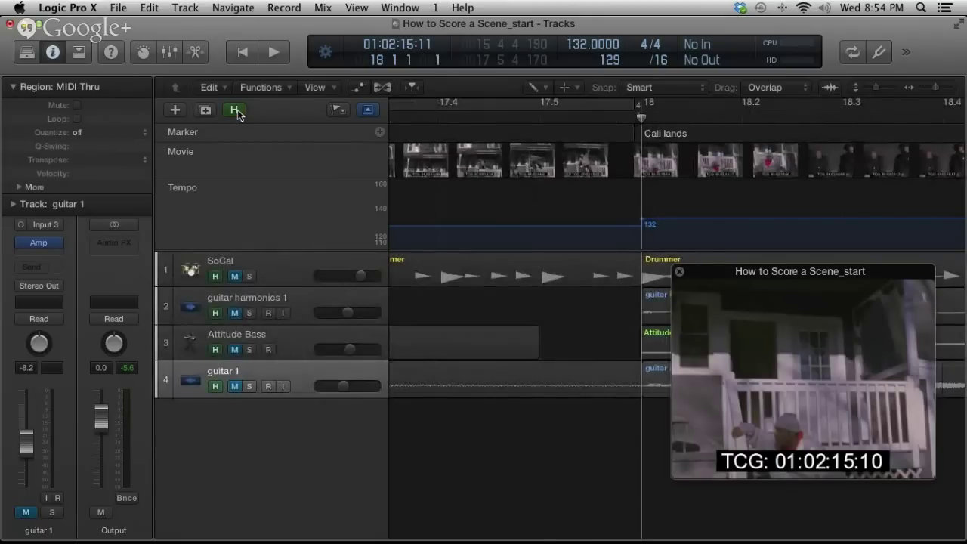
click(234, 276)
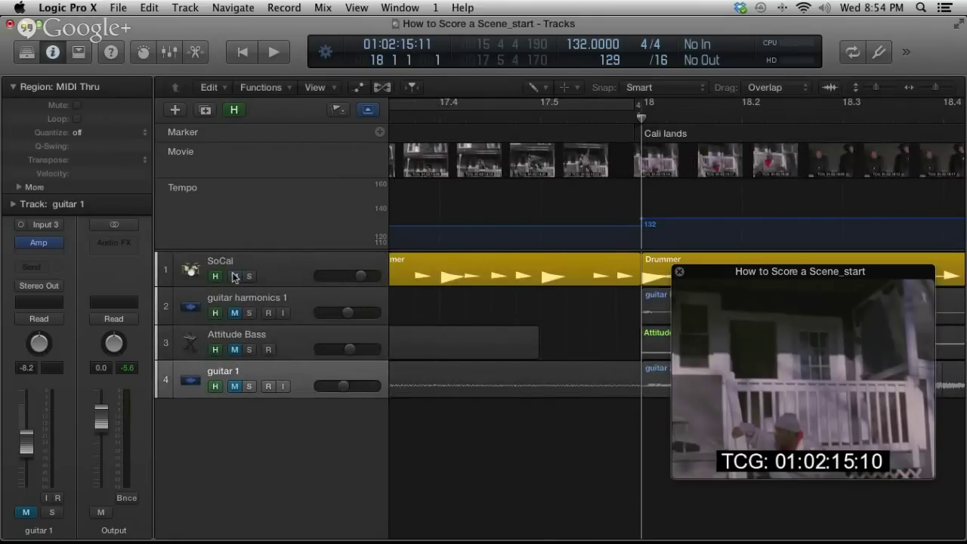
drag(235, 276, 234, 396)
- Return the playhead to bar 1 with the whole arrangement in view, and switch back to the Pointer tool
key(Return)
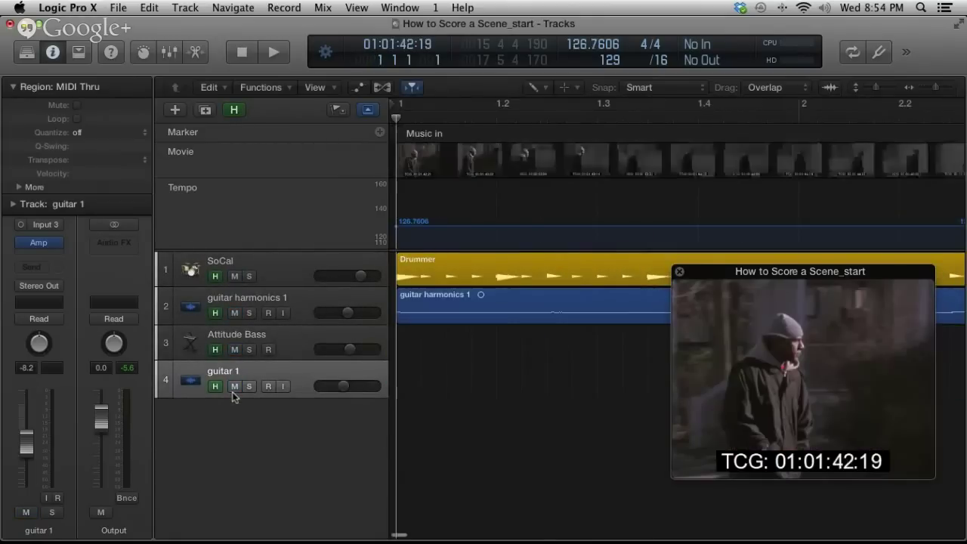
key(super+Left)
key(super+Left)
key(super+Left)
key(super+Left)
key(super+Left)
key(super+Left)
key(super+Left)
key(super+Left)
key(super+Left)
key(super+Left)
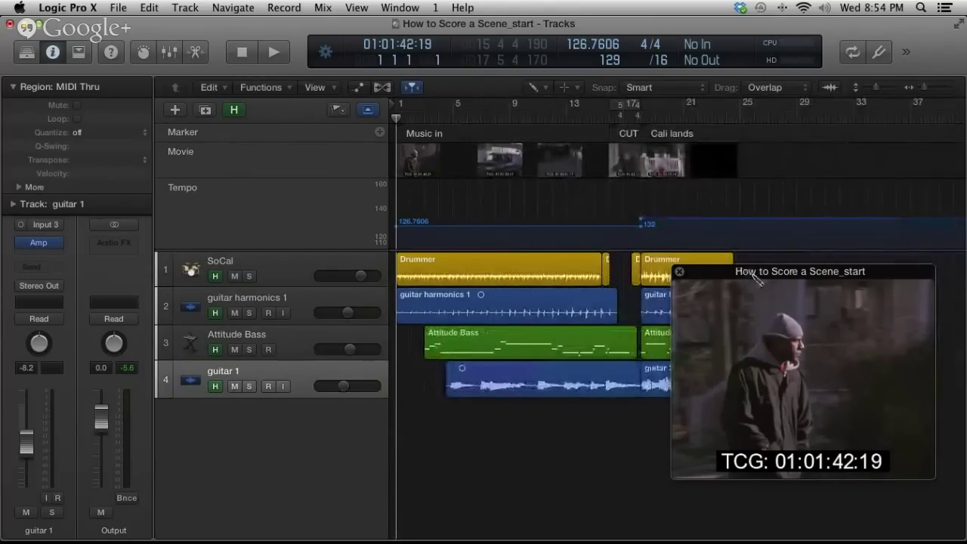
right_click(571, 440)
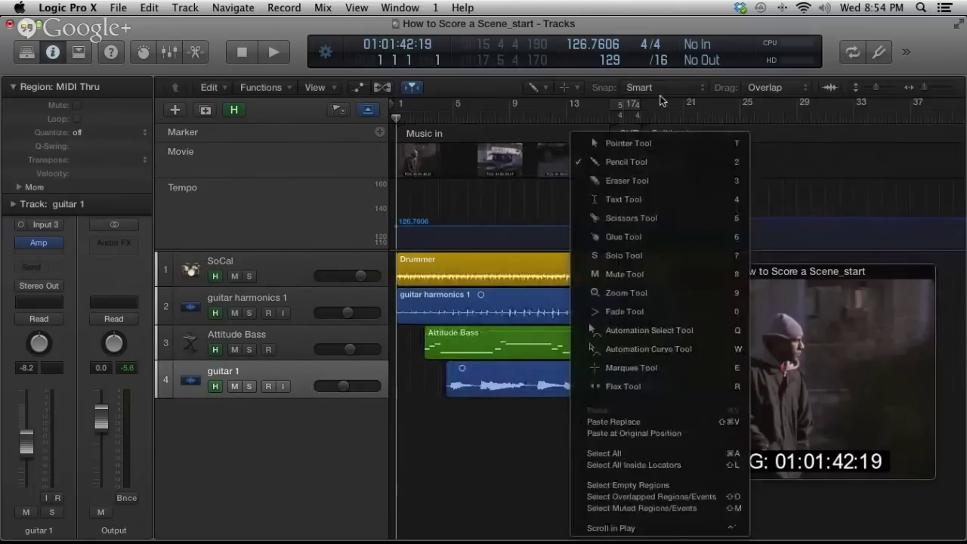
click(641, 143)
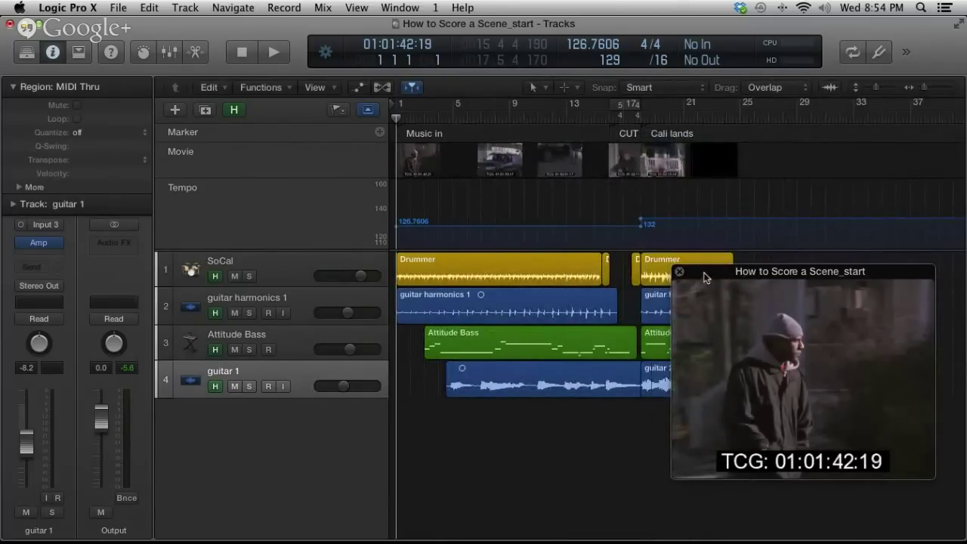
- Move the floating movie window off the regions and over the track headers, and enlarge it
drag(703, 272, 801, 203)
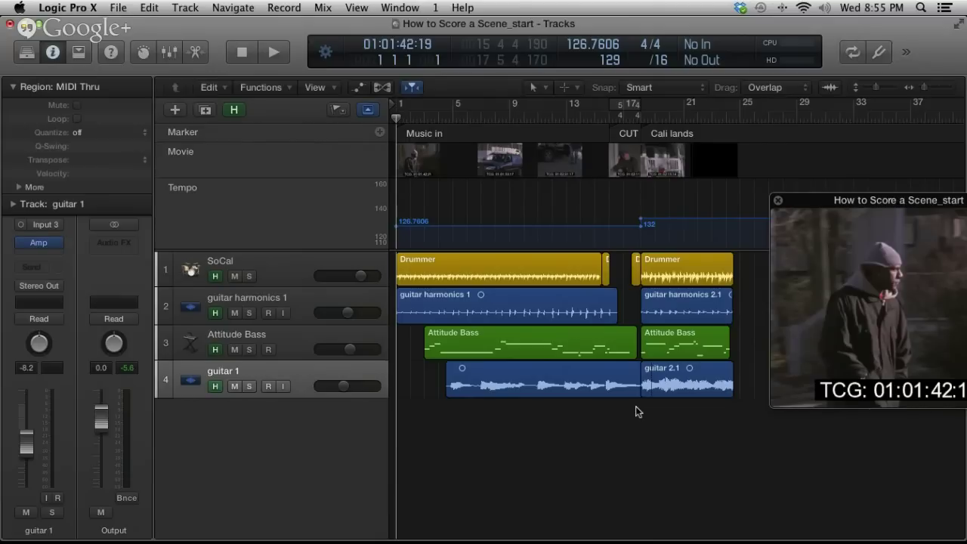
drag(851, 200, 142, 94)
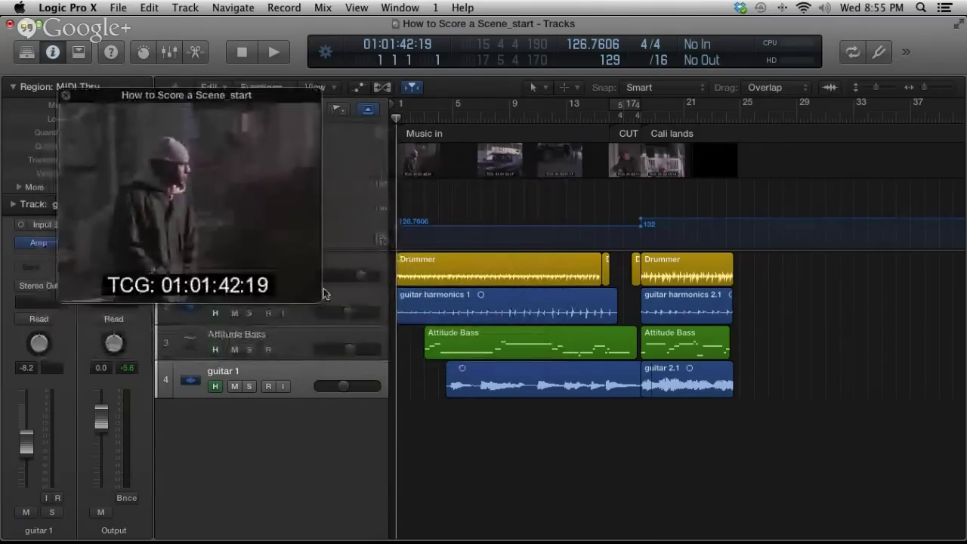
drag(323, 296, 350, 347)
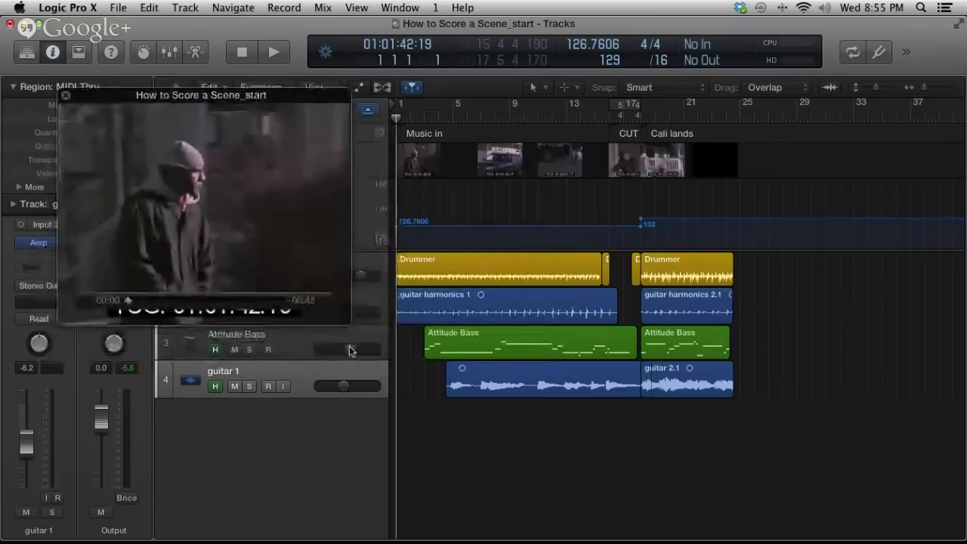
- Play the scored scene with the movie from 01:01:39:00 until past the last regions, and stop playback
key(space)
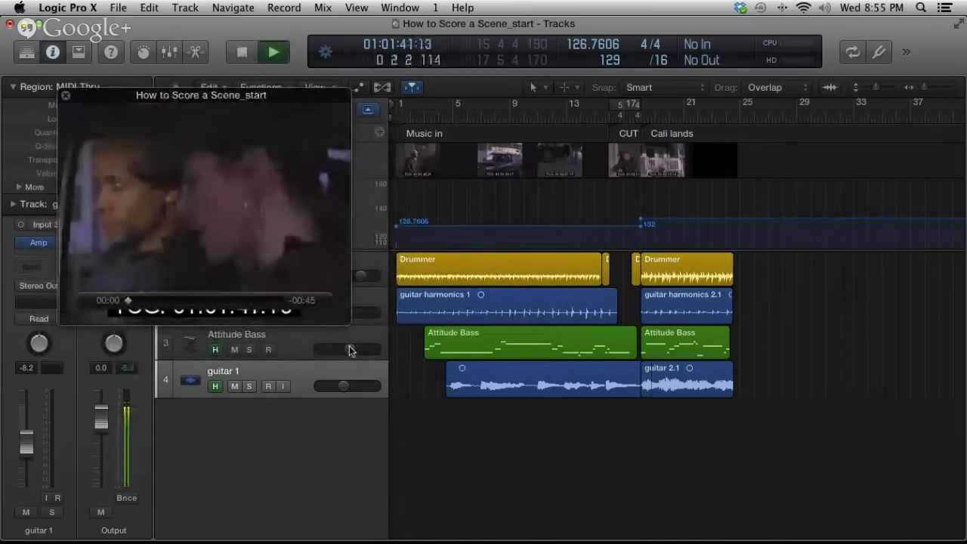
key(Return)
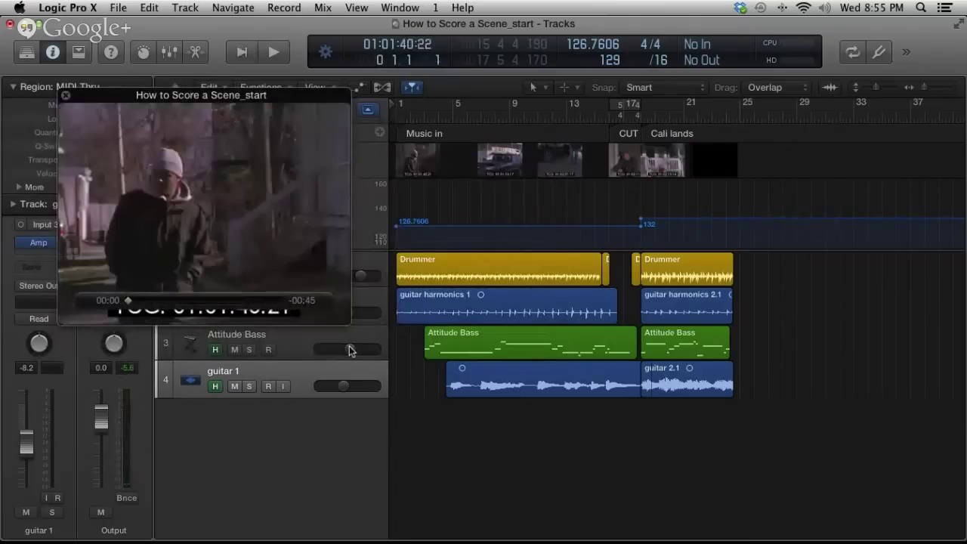
key(comma)
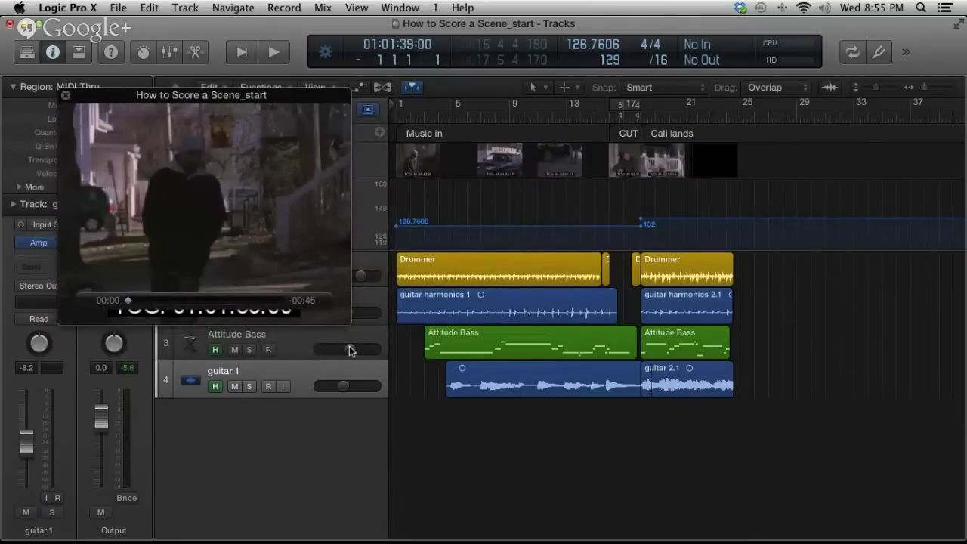
key(space)
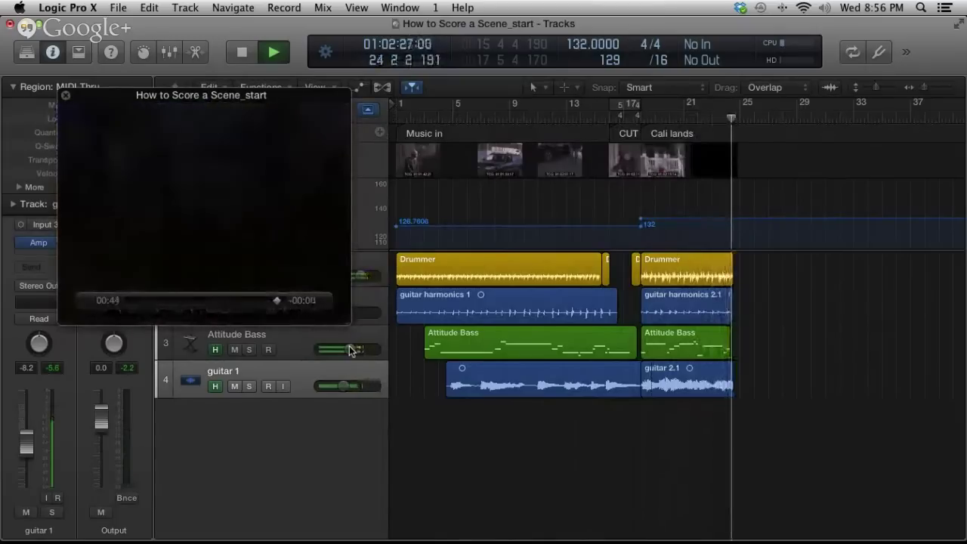
key(space)
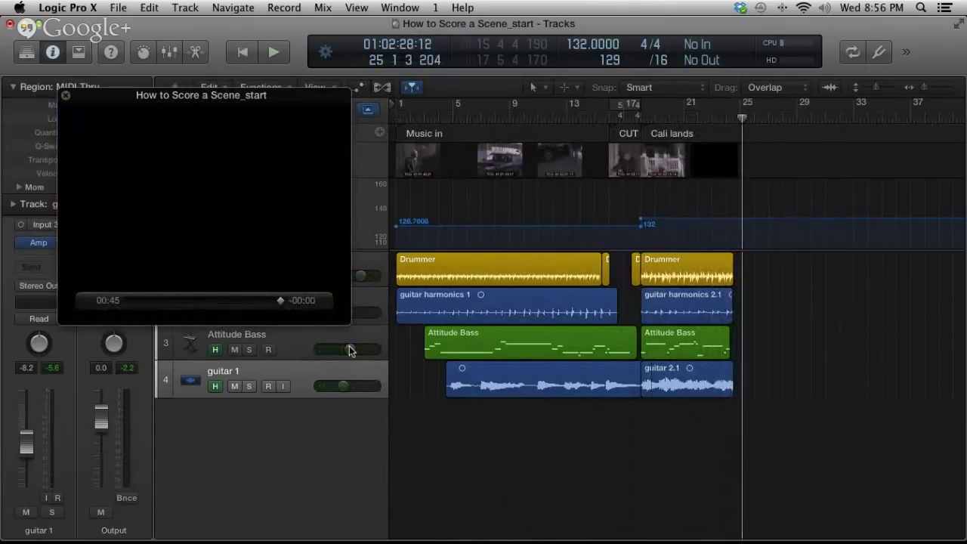
- Switch from Logic Pro X to Google Chrome
key(super+Tab)
key(super+Tab)
key(super+Tab)
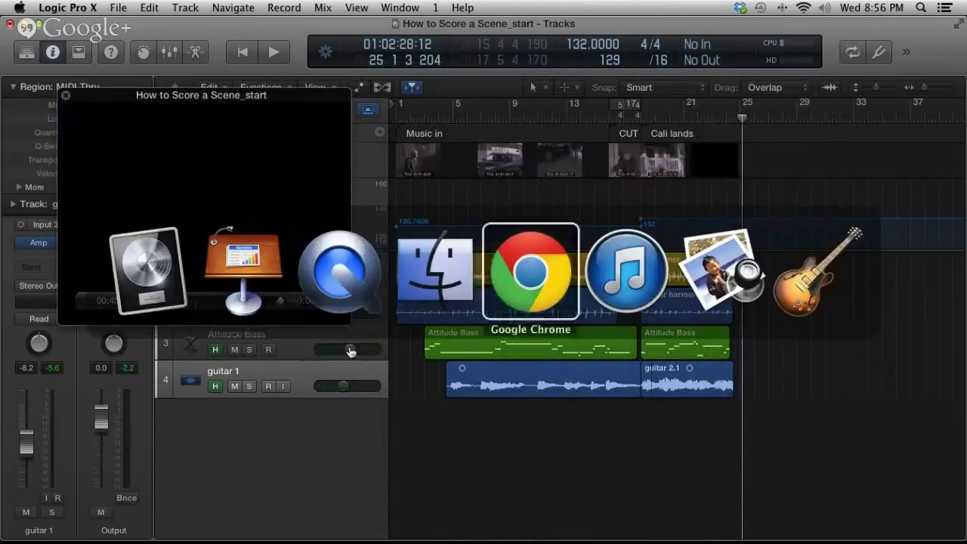